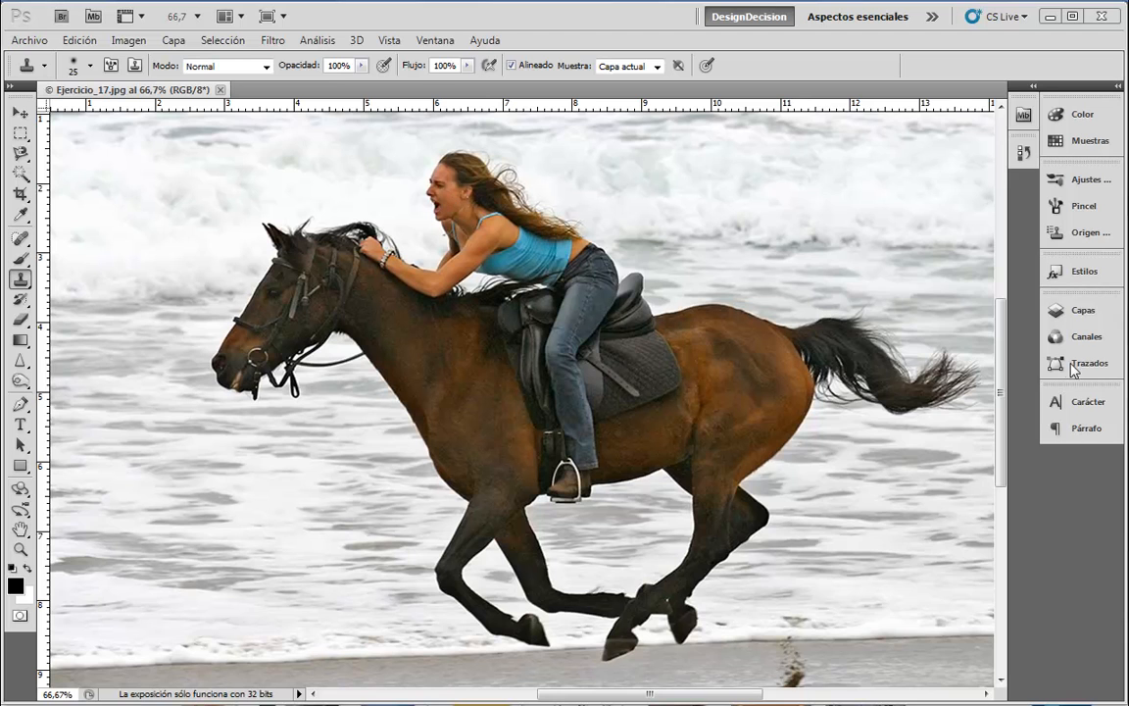
# - Create an empty layer, Capa 1, above Fondo from the Capas panel, then collapse the panel
pyautogui.click(1083, 311)
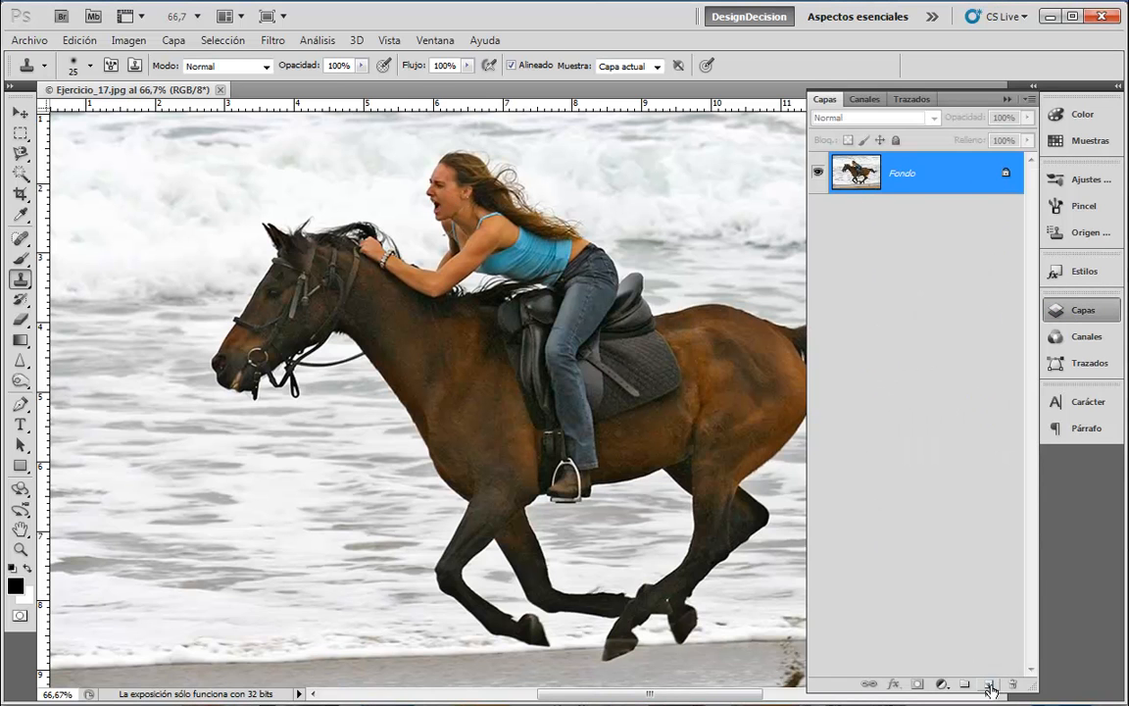
pyautogui.click(990, 685)
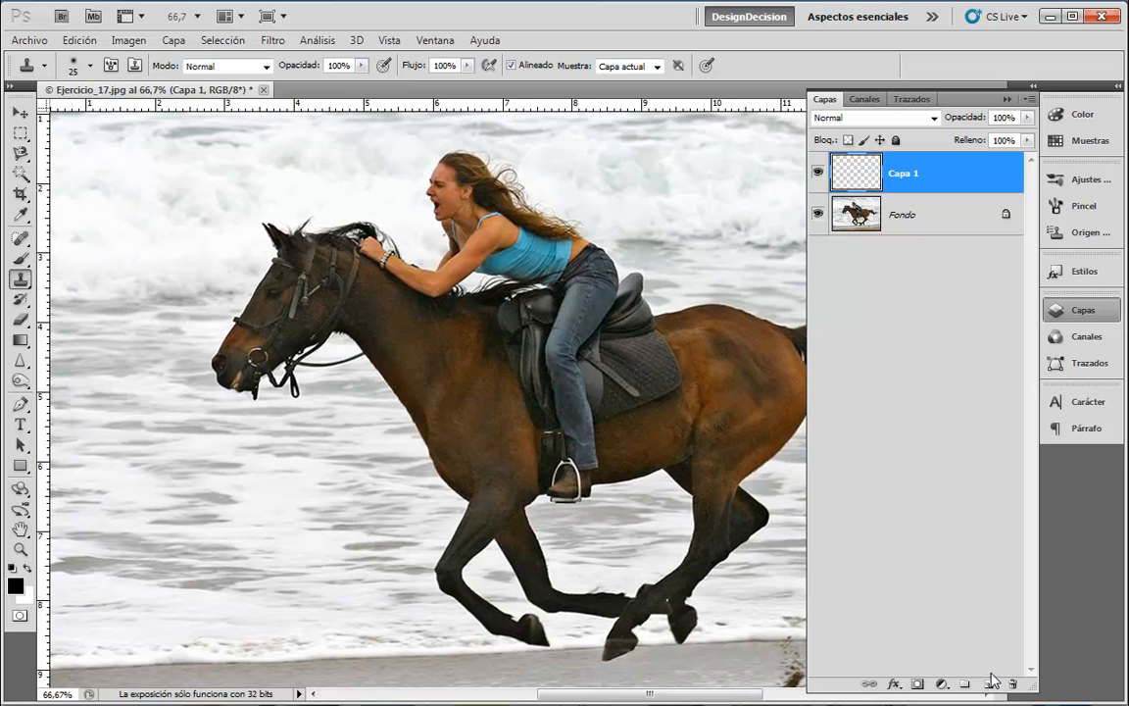
pyautogui.click(1084, 312)
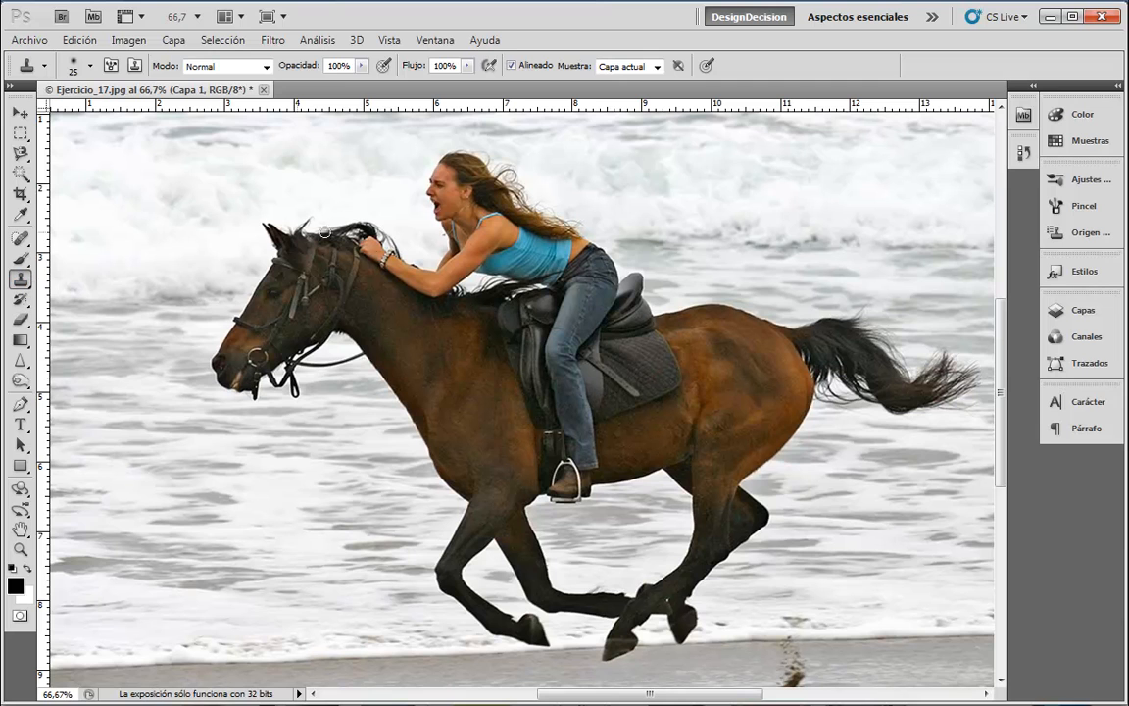
# - Select the Clone Stamp tool and set its Muestra option to Todas to sample all layers
pyautogui.click(18, 281)
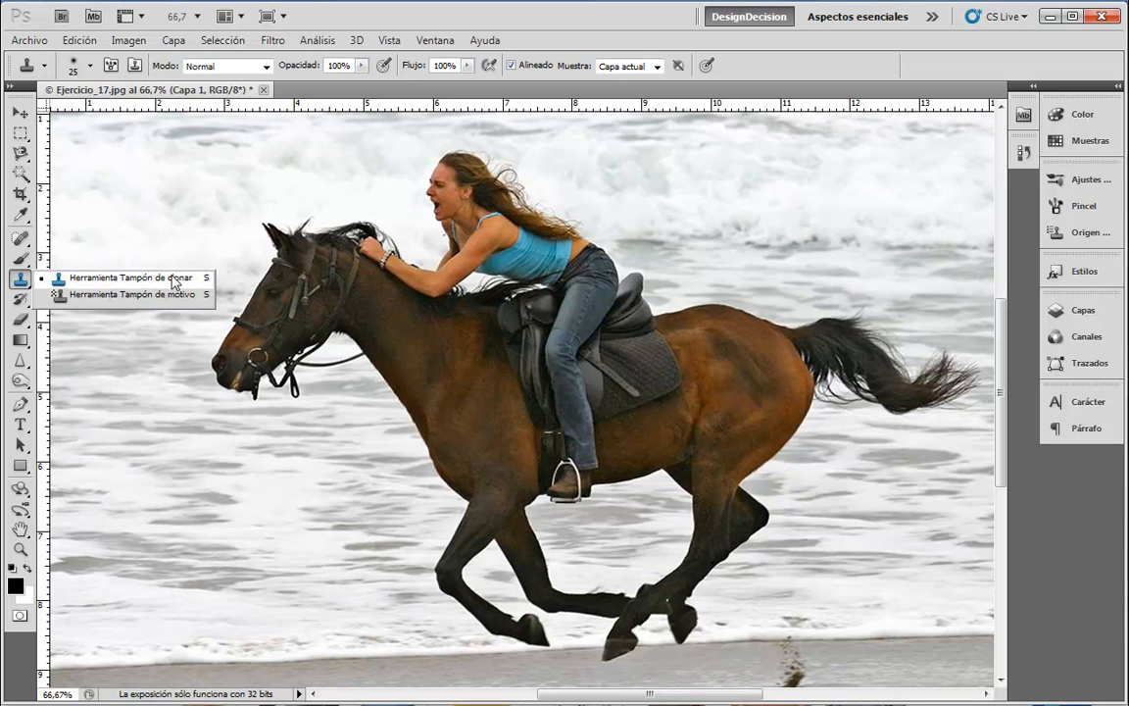
pyautogui.click(181, 280)
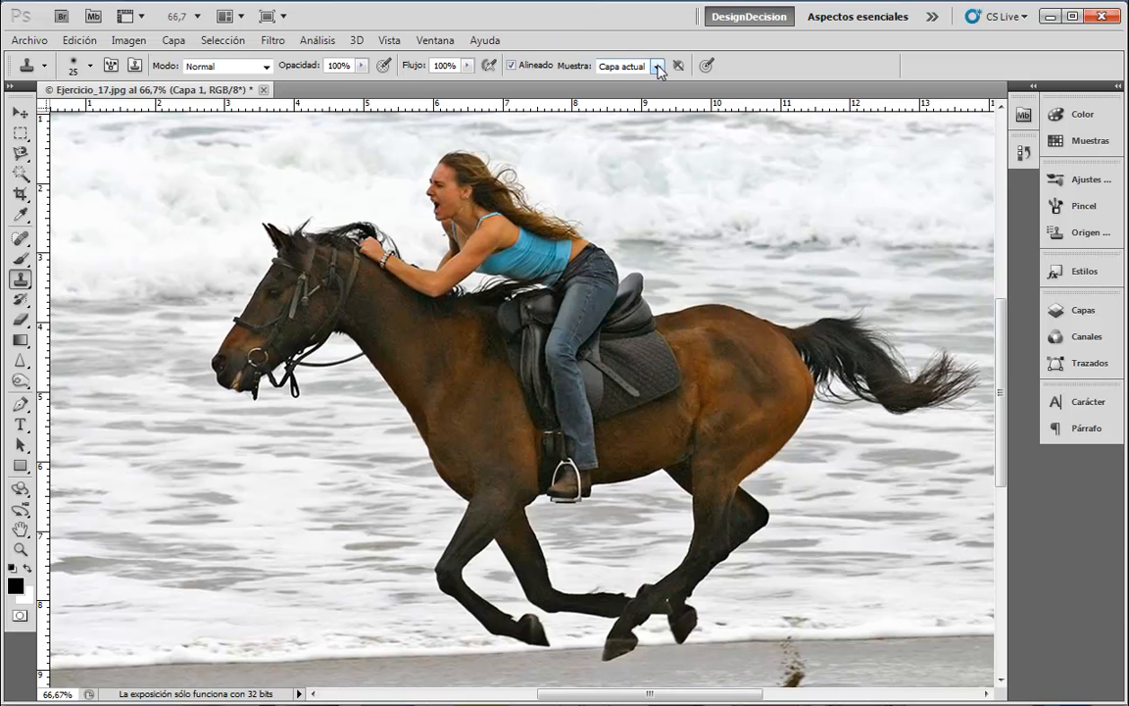
pyautogui.click(658, 67)
pyautogui.click(587, 102)
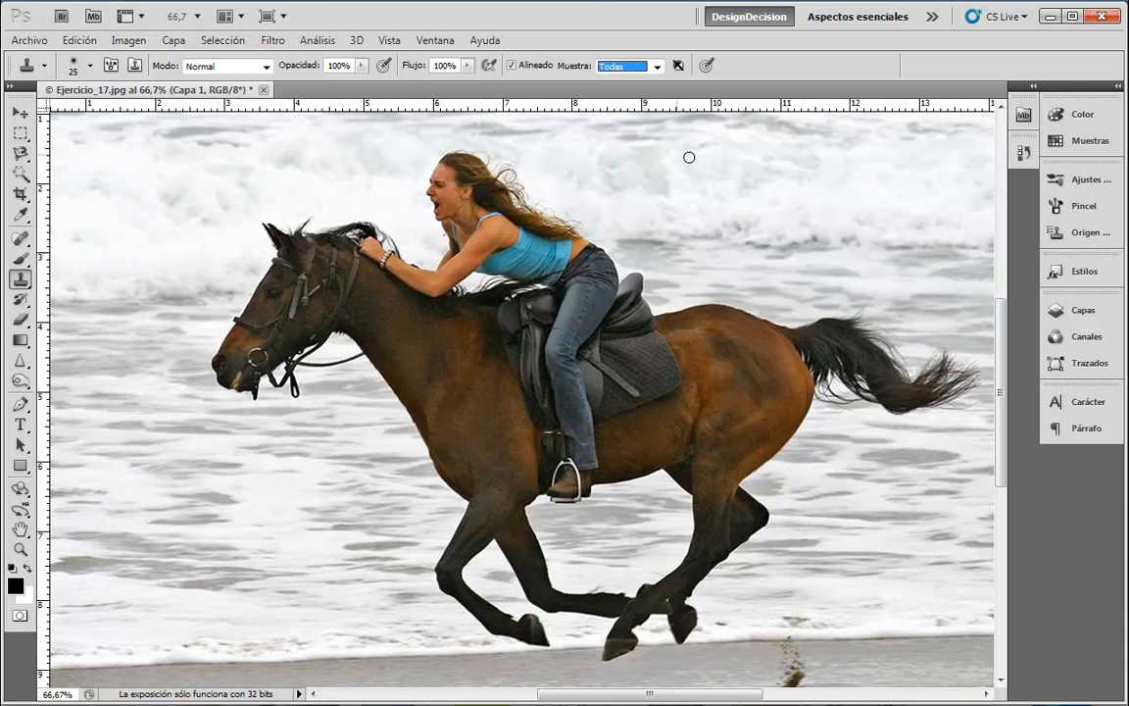
# - Zoom to 137% on the rider's head and torso and raise the Clone Stamp brush to 45 px
pyautogui.press('z')
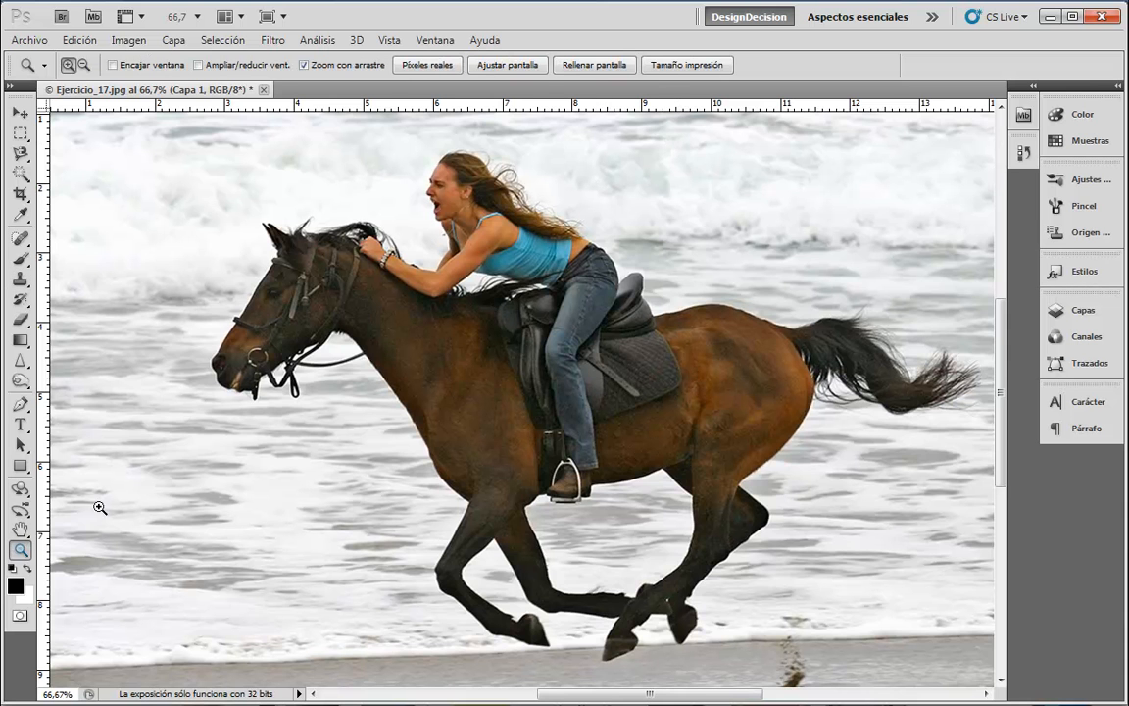
pyautogui.moveTo(554, 209); pyautogui.dragTo(746, 320)
pyautogui.press('space')
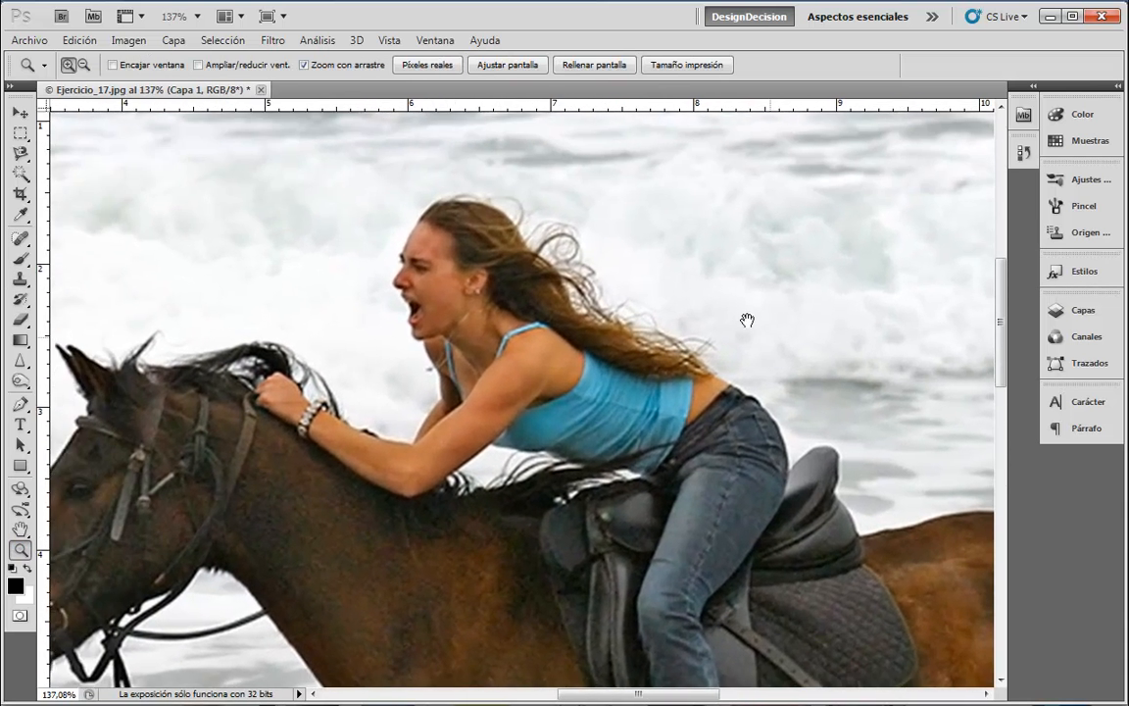
pyautogui.press('alt')
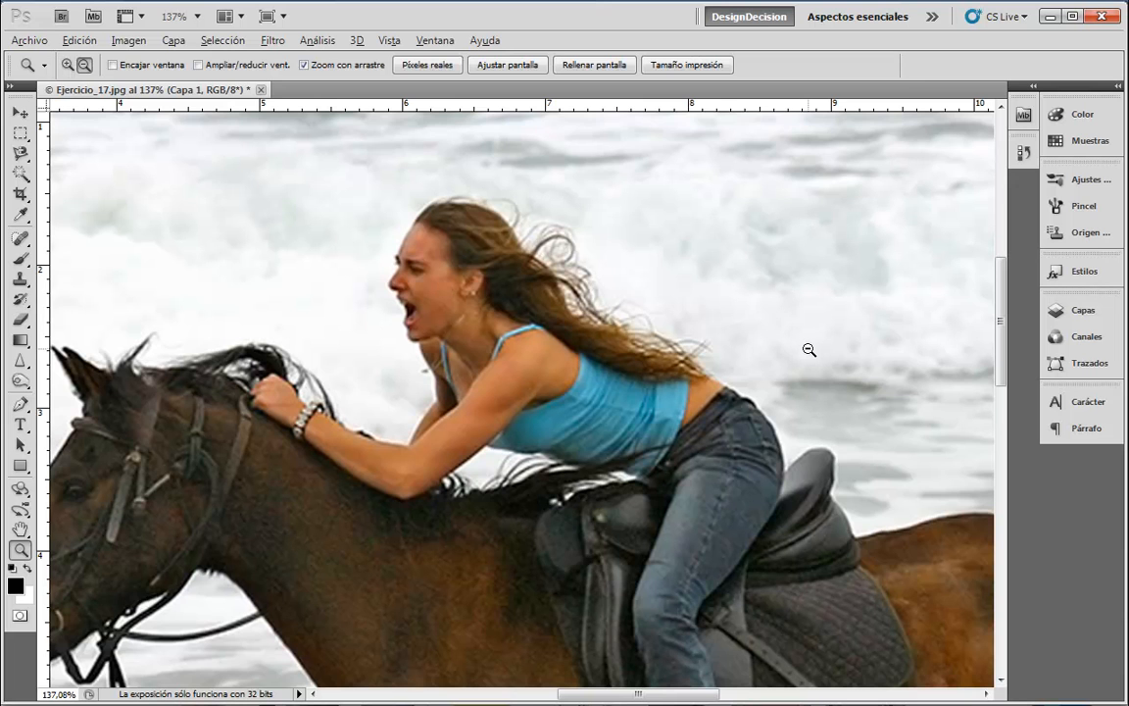
pyautogui.click(22, 278)
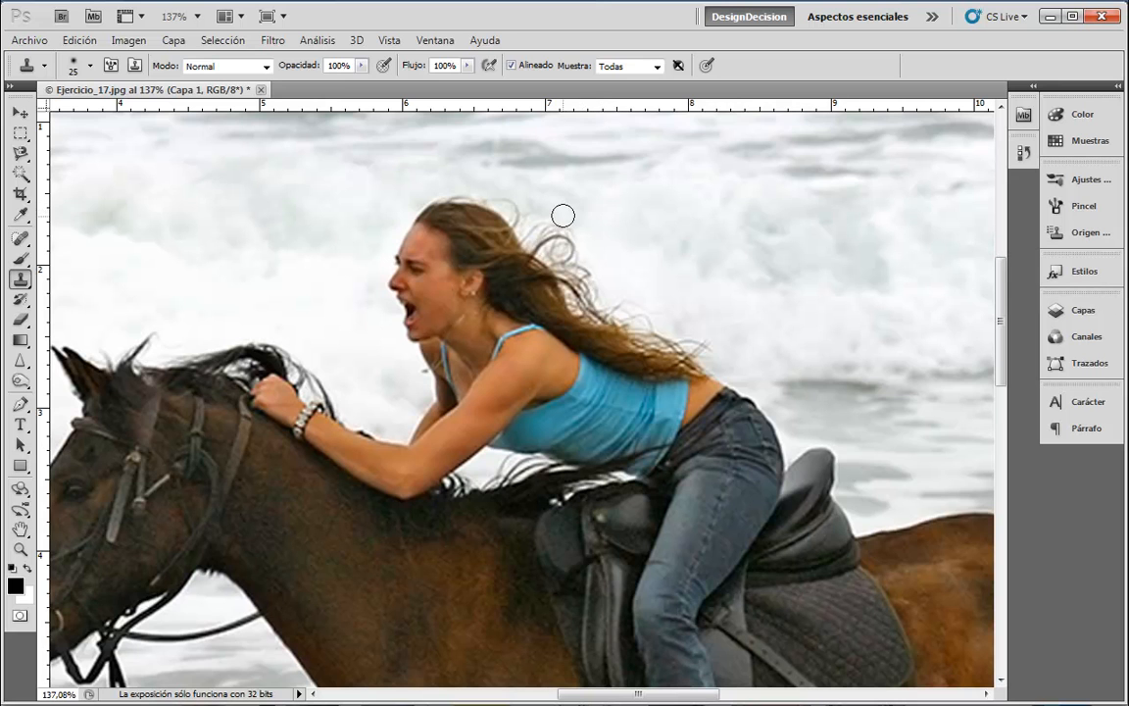
pyautogui.press(']')
pyautogui.press(']')
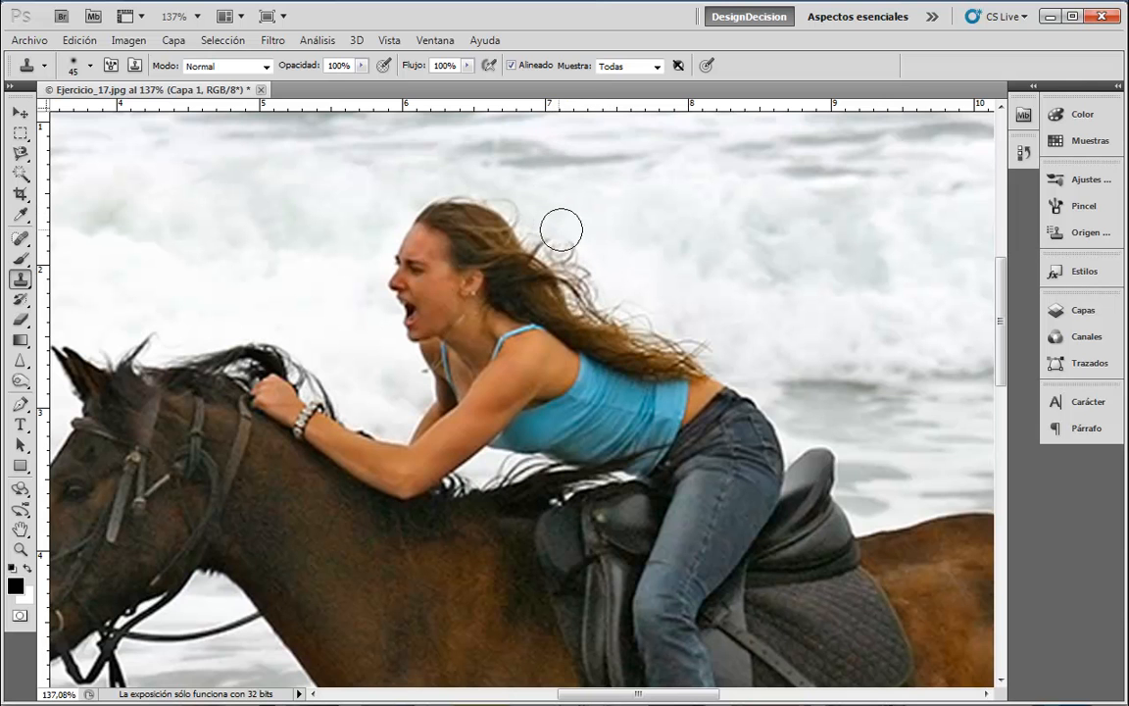
# - Clone over the stray hair strands along the edge of the rider's hair
pyautogui.click(90, 66)
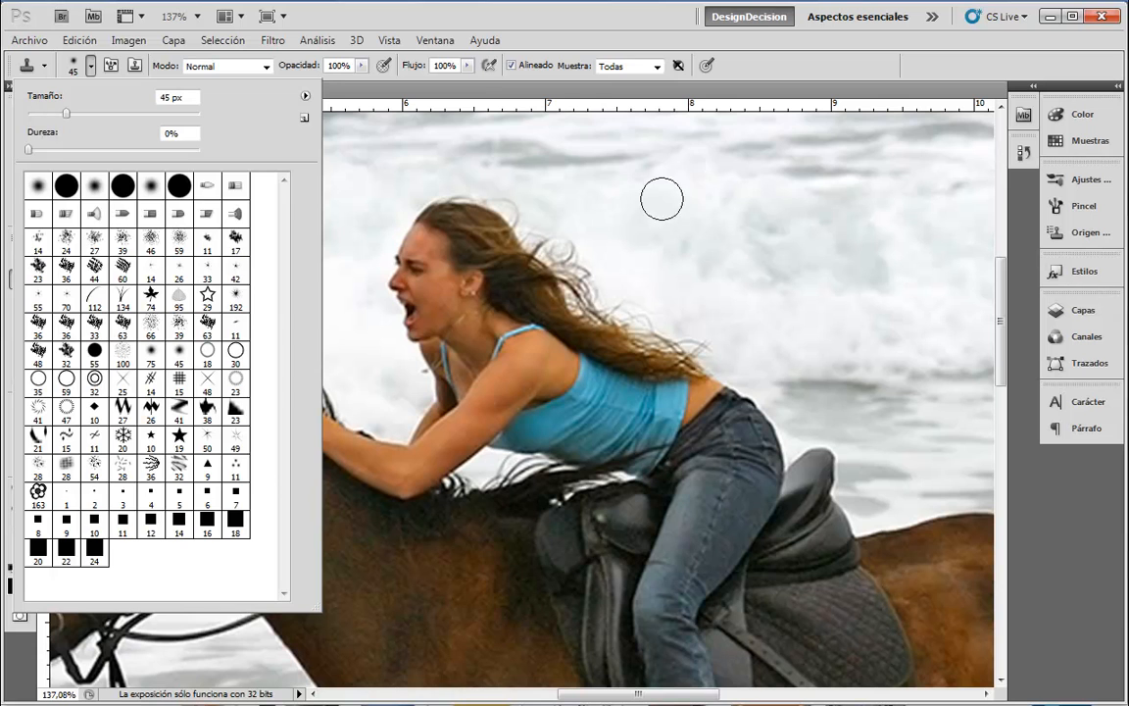
pyautogui.click(565, 204)
pyautogui.moveTo(549, 204)
pyautogui.mouseDown()
pyautogui.moveTo(581, 252)
pyautogui.moveTo(560, 236)
pyautogui.moveTo(605, 290)
pyautogui.moveTo(527, 222)
pyautogui.mouseUp()
pyautogui.keyDown('alt'); pyautogui.click(594, 244); pyautogui.keyUp('alt')
pyautogui.keyDown('alt'); pyautogui.click(609, 242); pyautogui.keyUp('alt')
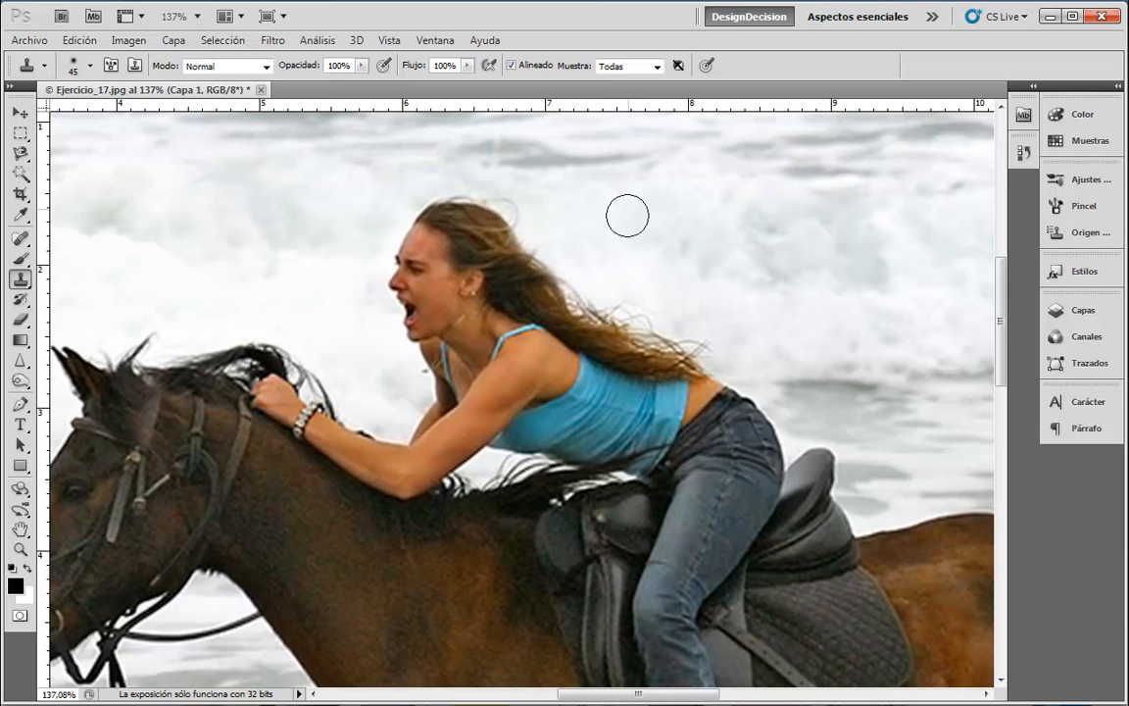
# - Sample the sea and paint waves over the strands atop her head and flowing hair
pyautogui.press('alt')
pyautogui.keyDown('alt'); pyautogui.click(634, 236); pyautogui.keyUp('alt')
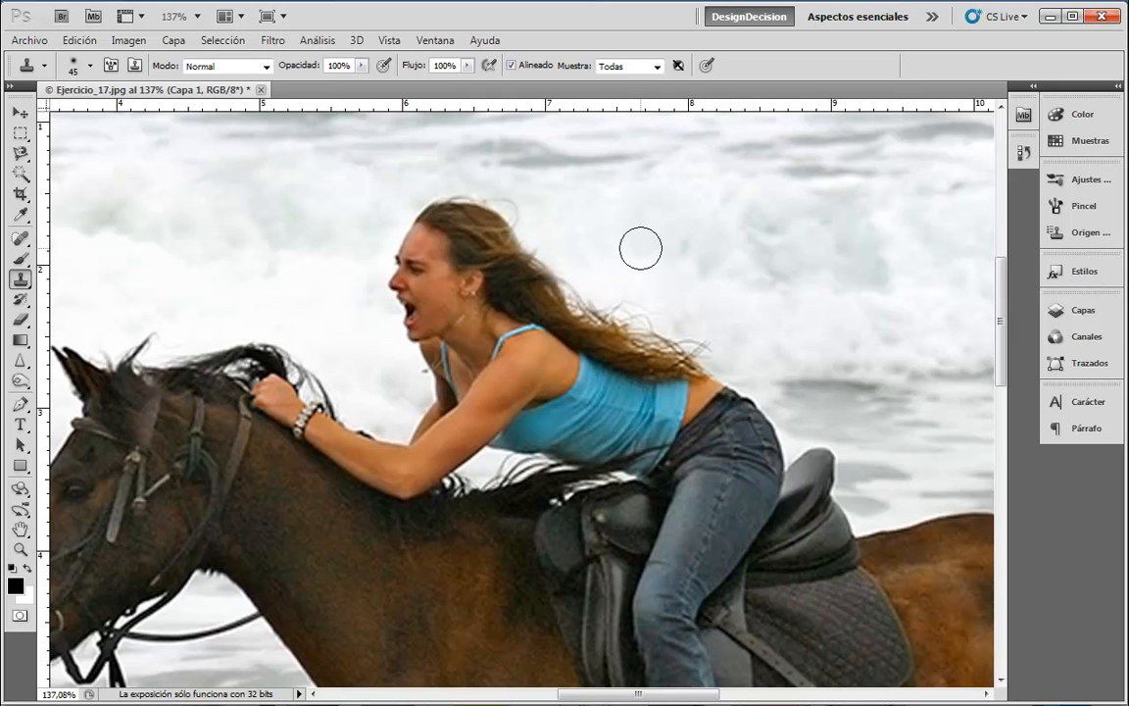
pyautogui.moveTo(516, 212)
pyautogui.mouseDown()
pyautogui.moveTo(492, 215)
pyautogui.moveTo(544, 252)
pyautogui.moveTo(479, 199)
pyautogui.moveTo(462, 202)
pyautogui.moveTo(530, 250)
pyautogui.moveTo(517, 262)
pyautogui.moveTo(589, 257)
pyautogui.moveTo(556, 300)
pyautogui.moveTo(645, 297)
pyautogui.moveTo(597, 310)
pyautogui.moveTo(653, 301)
pyautogui.moveTo(622, 323)
pyautogui.moveTo(650, 307)
pyautogui.moveTo(706, 345)
pyautogui.moveTo(661, 345)
pyautogui.moveTo(600, 314)
pyautogui.mouseUp()
pyautogui.press('alt')
pyautogui.keyDown('alt'); pyautogui.click(637, 253); pyautogui.keyUp('alt')
# - Clone waves over the rider's hair, the top of her head, her face and chin
pyautogui.moveTo(447, 195)
pyautogui.mouseDown()
pyautogui.moveTo(490, 239)
pyautogui.moveTo(535, 287)
pyautogui.mouseUp()
pyautogui.moveTo(397, 208)
pyautogui.mouseDown()
pyautogui.moveTo(463, 263)
pyautogui.moveTo(529, 282)
pyautogui.moveTo(449, 237)
pyautogui.moveTo(411, 244)
pyautogui.moveTo(438, 265)
pyautogui.moveTo(417, 257)
pyautogui.mouseUp()
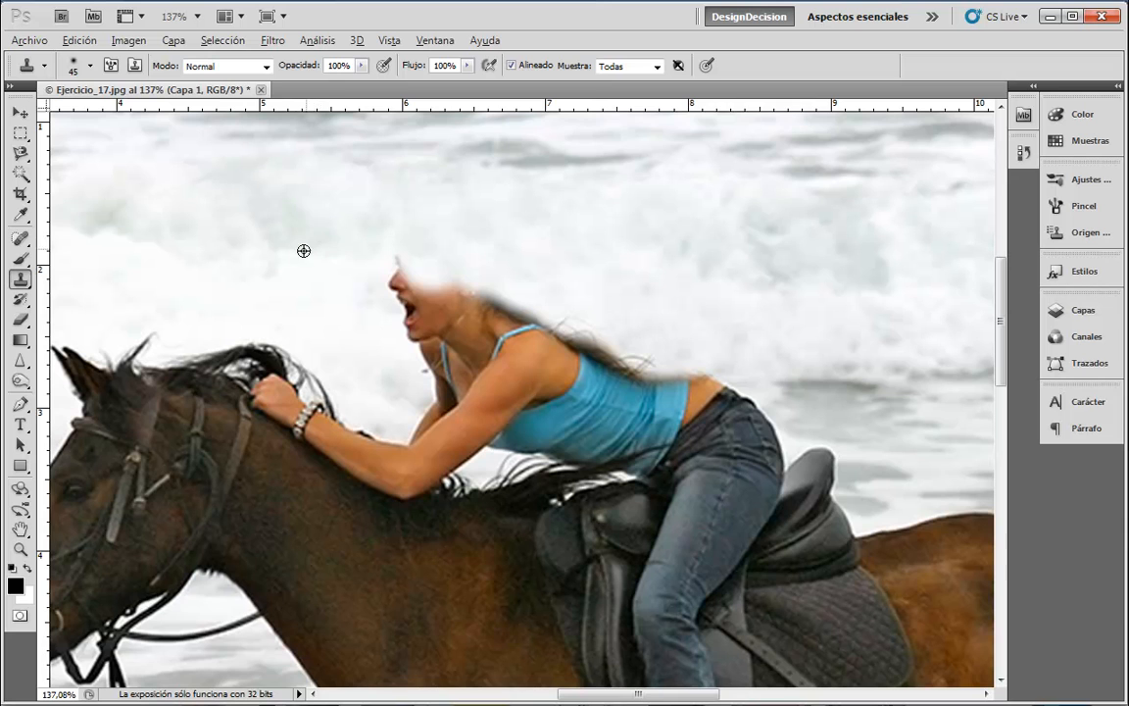
pyautogui.keyDown('alt'); pyautogui.click(334, 241); pyautogui.keyUp('alt')
pyautogui.moveTo(377, 257)
pyautogui.mouseDown()
pyautogui.moveTo(427, 280)
pyautogui.moveTo(393, 303)
pyautogui.moveTo(411, 320)
pyautogui.moveTo(392, 309)
pyautogui.moveTo(419, 333)
pyautogui.moveTo(476, 291)
pyautogui.mouseUp()
pyautogui.keyDown('alt'); pyautogui.click(358, 283); pyautogui.keyUp('alt')
pyautogui.moveTo(425, 350)
pyautogui.mouseDown()
pyautogui.moveTo(460, 317)
pyautogui.moveTo(489, 310)
pyautogui.moveTo(505, 321)
pyautogui.moveTo(473, 344)
pyautogui.moveTo(489, 355)
pyautogui.moveTo(525, 318)
pyautogui.mouseUp()
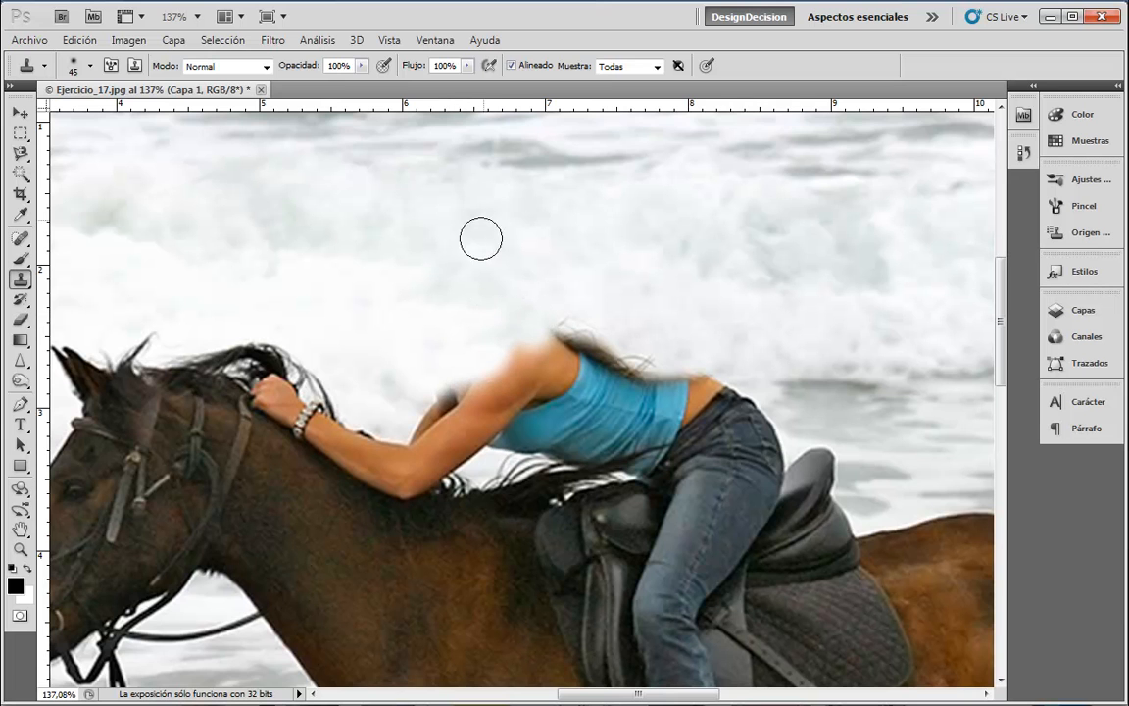
# - Cover her shoulder and the upper edge of the blue top with sampled waves
pyautogui.keyDown('alt'); pyautogui.click(415, 324); pyautogui.keyUp('alt')
pyautogui.moveTo(438, 393)
pyautogui.mouseDown()
pyautogui.moveTo(482, 404)
pyautogui.moveTo(503, 392)
pyautogui.moveTo(568, 323)
pyautogui.moveTo(607, 379)
pyautogui.moveTo(534, 382)
pyautogui.mouseUp()
pyautogui.keyDown('alt'); pyautogui.click(614, 286); pyautogui.keyUp('alt')
pyautogui.keyDown('alt'); pyautogui.click(668, 332); pyautogui.keyUp('alt')
pyautogui.moveTo(637, 357)
pyautogui.mouseDown()
pyautogui.moveTo(621, 371)
pyautogui.moveTo(683, 362)
pyautogui.mouseUp()
pyautogui.keyDown('alt'); pyautogui.click(667, 336); pyautogui.keyUp('alt')
pyautogui.moveTo(610, 390)
pyautogui.mouseDown()
pyautogui.moveTo(618, 386)
pyautogui.moveTo(437, 402)
pyautogui.mouseUp()
# - Paint waves over the waist's top edge, the forearm top and the left end of the top
pyautogui.keyDown('alt'); pyautogui.click(711, 333); pyautogui.keyUp('alt')
pyautogui.moveTo(707, 381)
pyautogui.mouseDown()
pyautogui.moveTo(461, 423)
pyautogui.moveTo(443, 368)
pyautogui.mouseUp()
pyautogui.keyDown('alt'); pyautogui.click(363, 339); pyautogui.keyUp('alt')
pyautogui.moveTo(414, 409)
pyautogui.mouseDown()
pyautogui.moveTo(491, 435)
pyautogui.moveTo(446, 419)
pyautogui.moveTo(416, 388)
pyautogui.mouseUp()
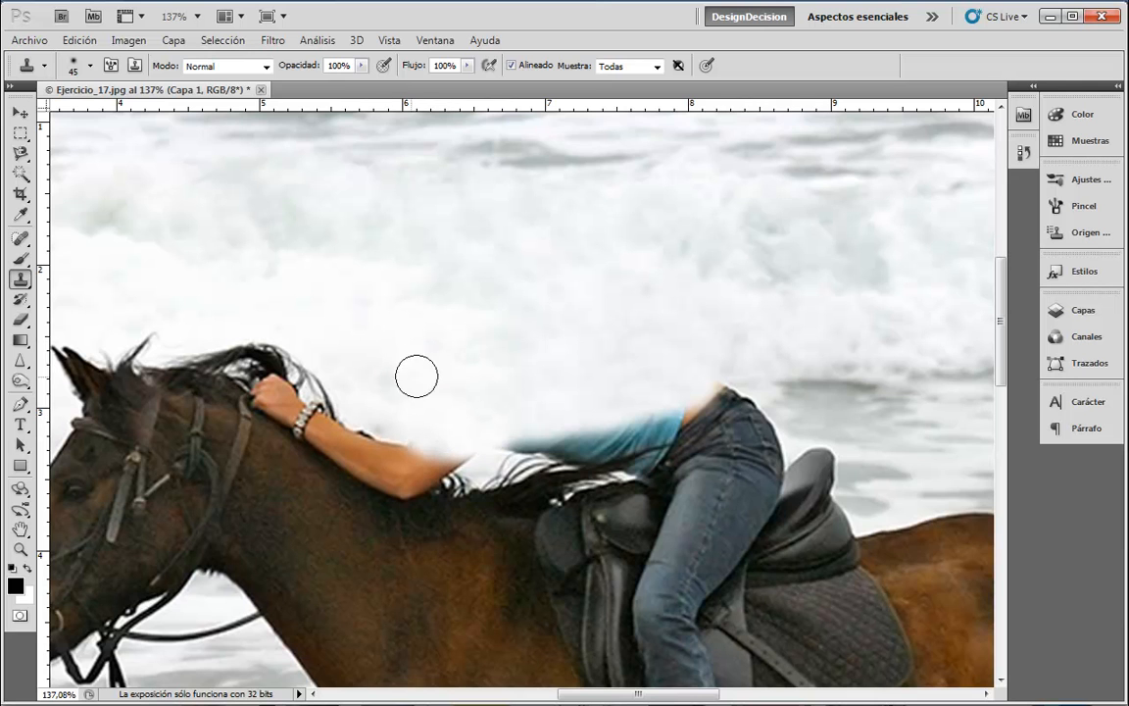
pyautogui.keyDown('alt'); pyautogui.click(545, 381); pyautogui.keyUp('alt')
pyautogui.moveTo(501, 424)
pyautogui.mouseDown()
pyautogui.moveTo(702, 365)
pyautogui.moveTo(703, 381)
pyautogui.moveTo(727, 392)
pyautogui.moveTo(691, 390)
pyautogui.moveTo(770, 415)
pyautogui.mouseUp()
# - Cover the waist edge, shirt and jeans top with waves, undoing one smudged stroke
pyautogui.keyDown('alt'); pyautogui.click(778, 342); pyautogui.keyUp('alt')
pyautogui.keyDown('alt'); pyautogui.click(825, 409); pyautogui.keyUp('alt')
pyautogui.hotkey('ctrl', 'alt', 'z')
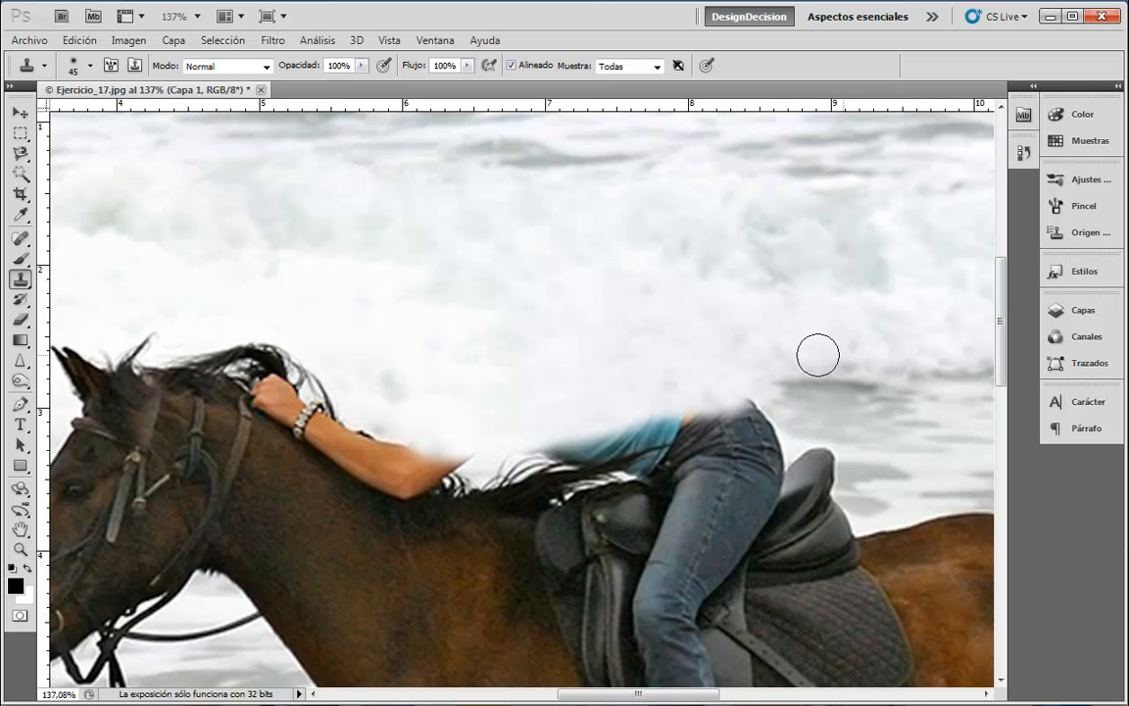
pyautogui.moveTo(739, 381)
pyautogui.mouseDown()
pyautogui.moveTo(703, 407)
pyautogui.moveTo(597, 413)
pyautogui.moveTo(579, 335)
pyautogui.mouseUp()
pyautogui.click(1104, 311)
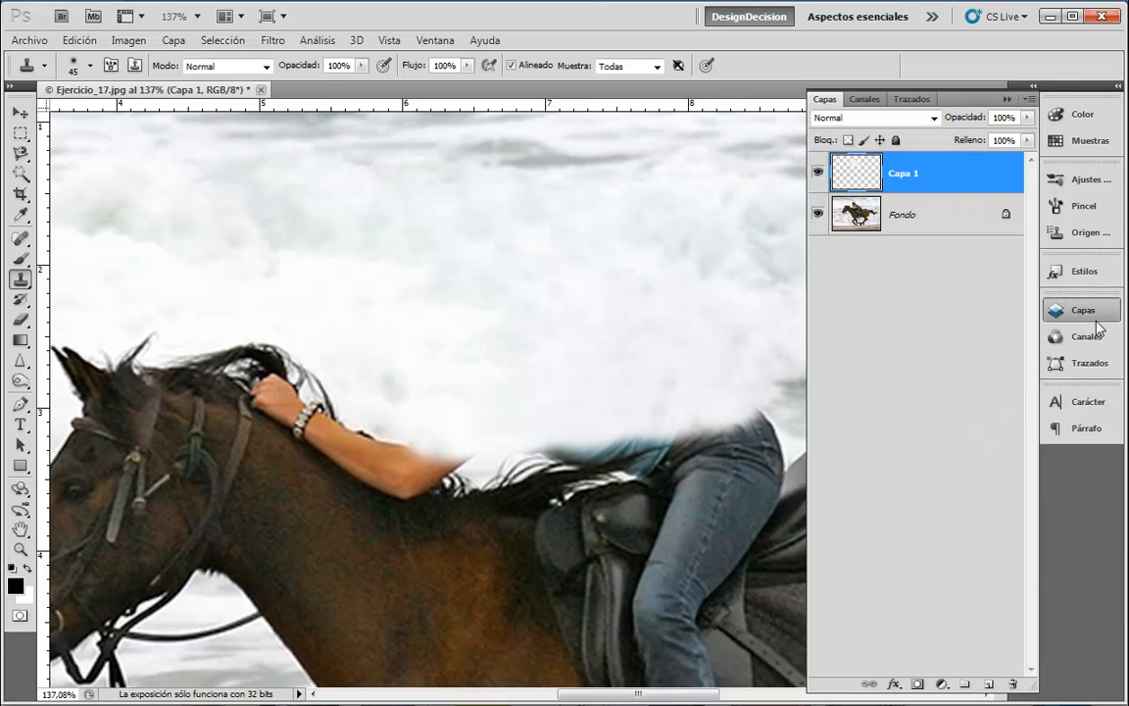
pyautogui.click(820, 173)
pyautogui.click(820, 174)
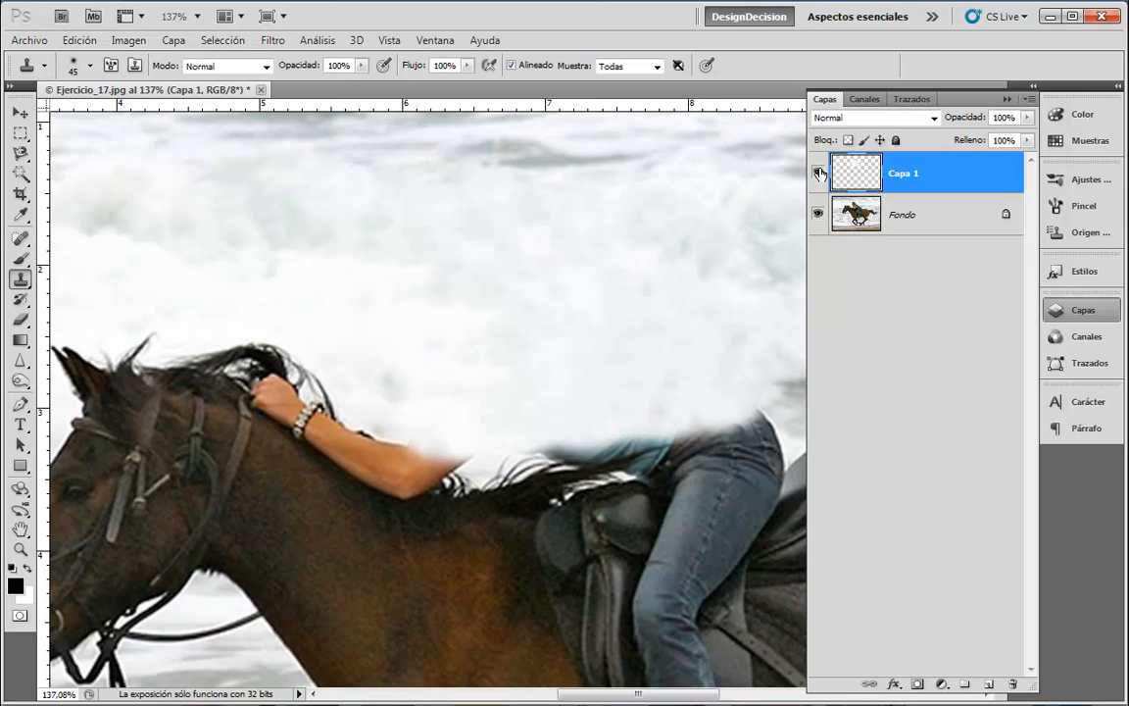
pyautogui.click(819, 173)
pyautogui.click(819, 174)
pyautogui.click(820, 214)
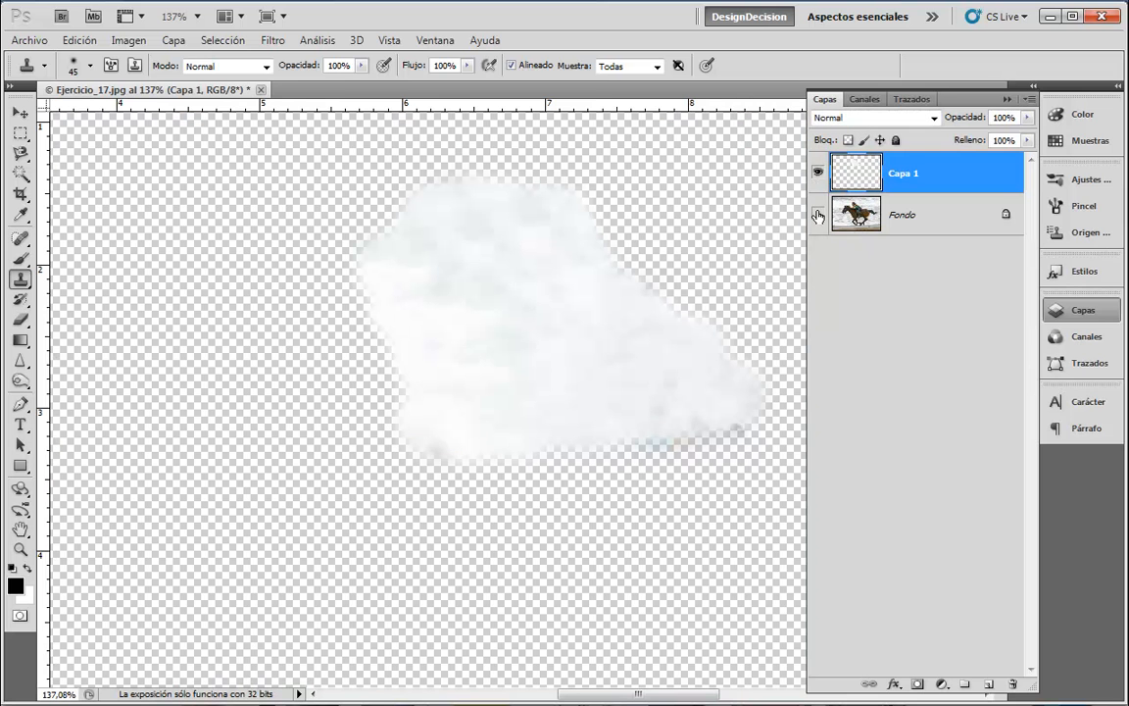
pyautogui.click(820, 212)
pyautogui.click(817, 174)
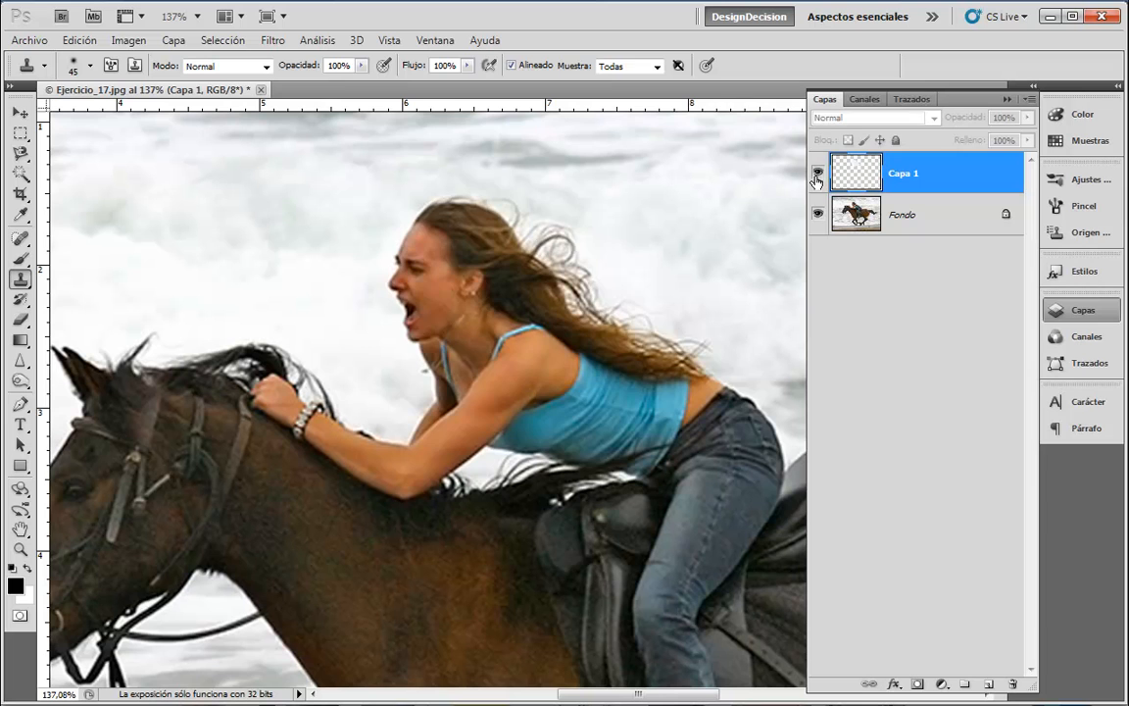
pyautogui.click(818, 173)
pyautogui.click(817, 173)
pyautogui.click(817, 173)
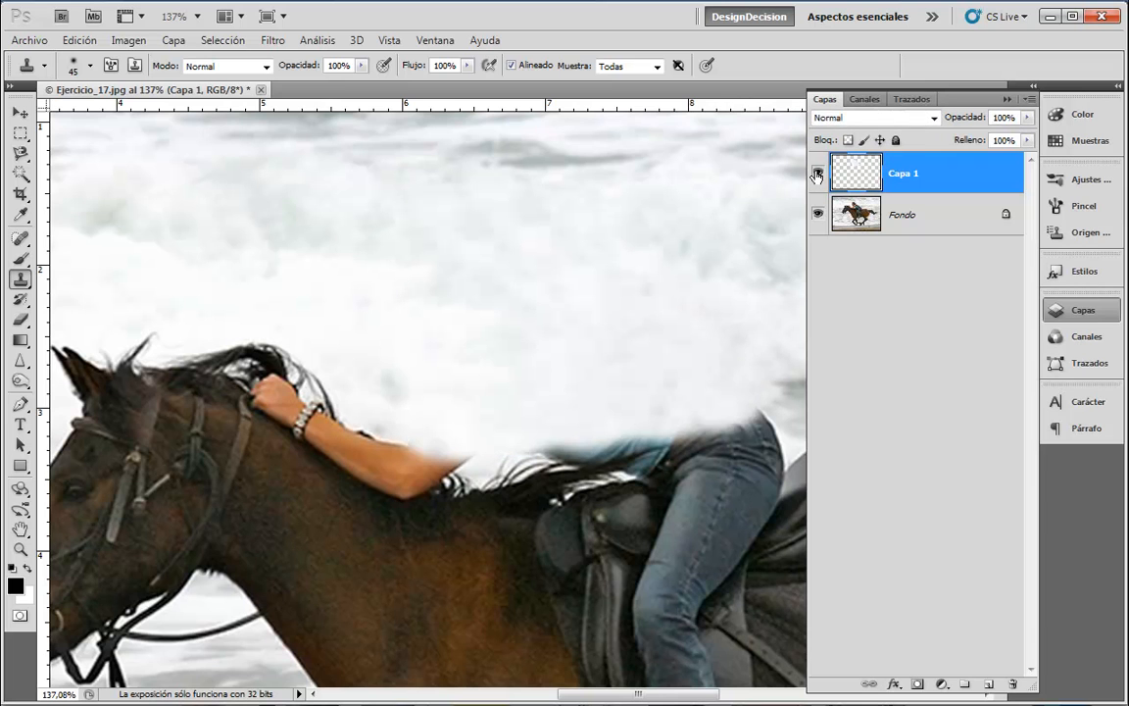
pyautogui.click(1054, 310)
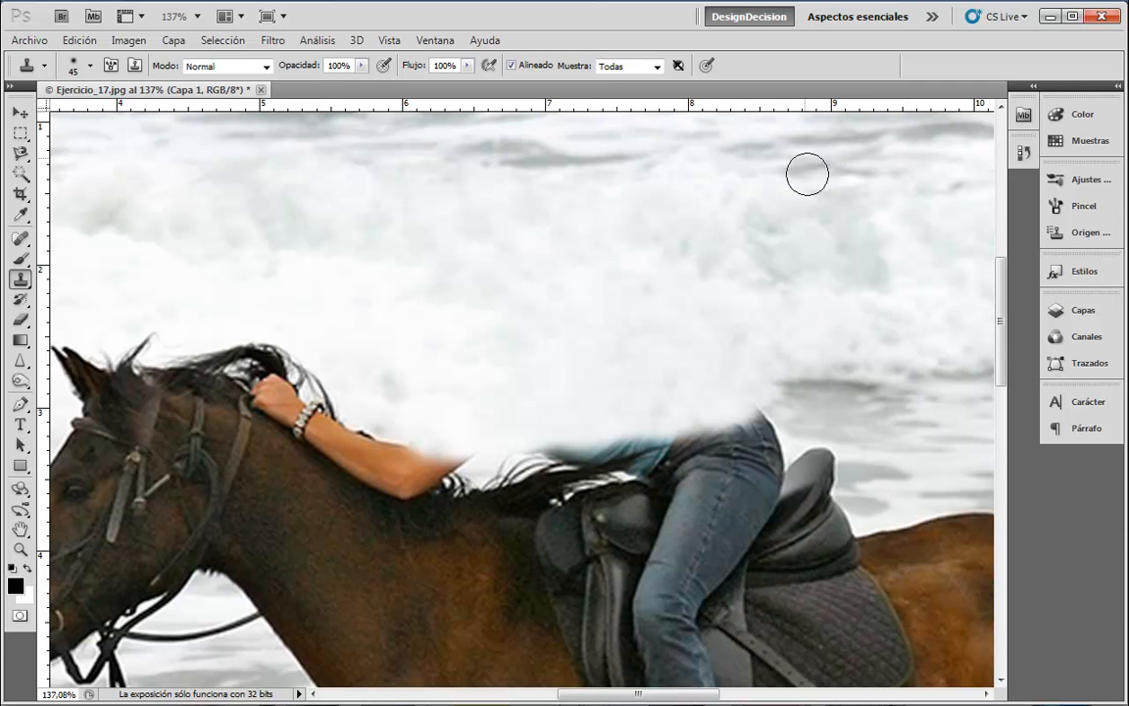
# - Pan to the saddle area and shrink the clone brush to 25 px
pyautogui.moveTo(851, 421); pyautogui.dragTo(779, 149)
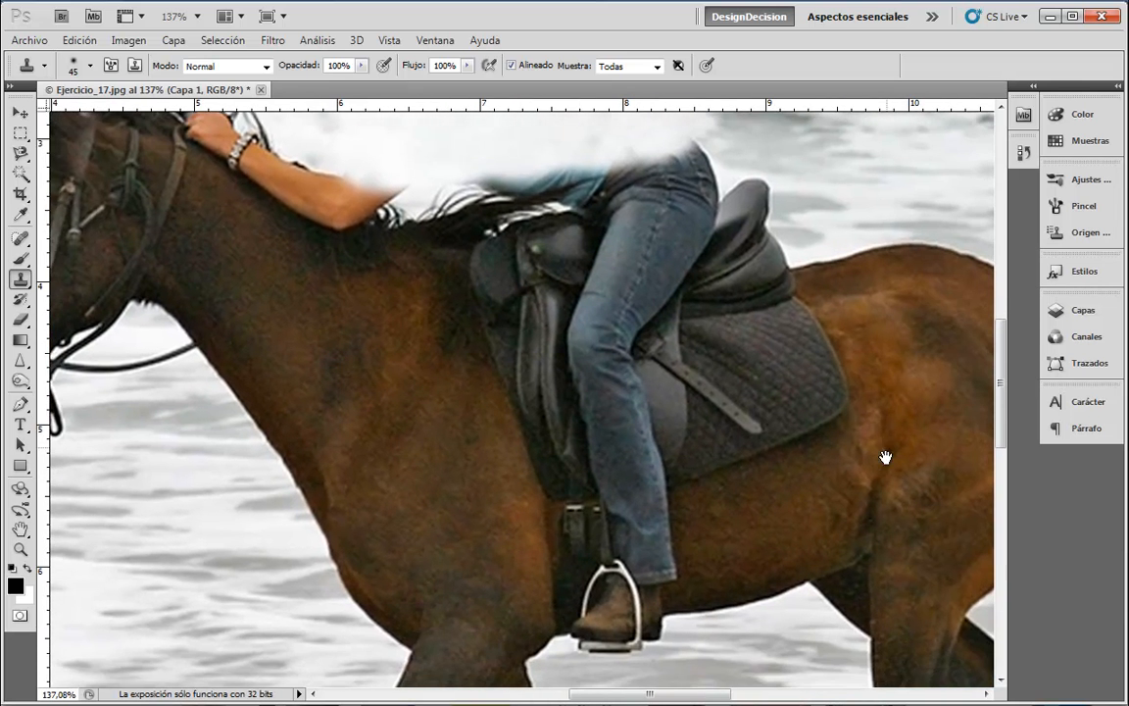
pyautogui.moveTo(886, 495); pyautogui.dragTo(880, 442)
pyautogui.moveTo(872, 164); pyautogui.dragTo(844, 380)
pyautogui.moveTo(748, 254); pyautogui.dragTo(764, 328)
pyautogui.hotkey('ctrl', 'r')
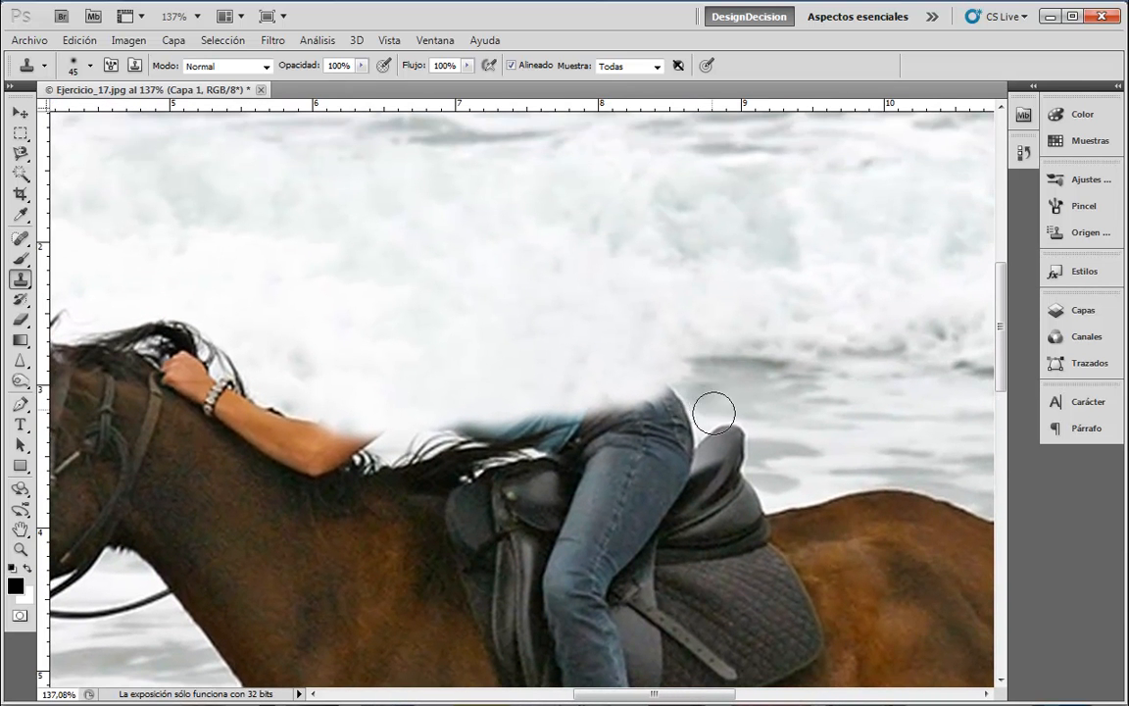
pyautogui.press('[')
pyautogui.press('[')
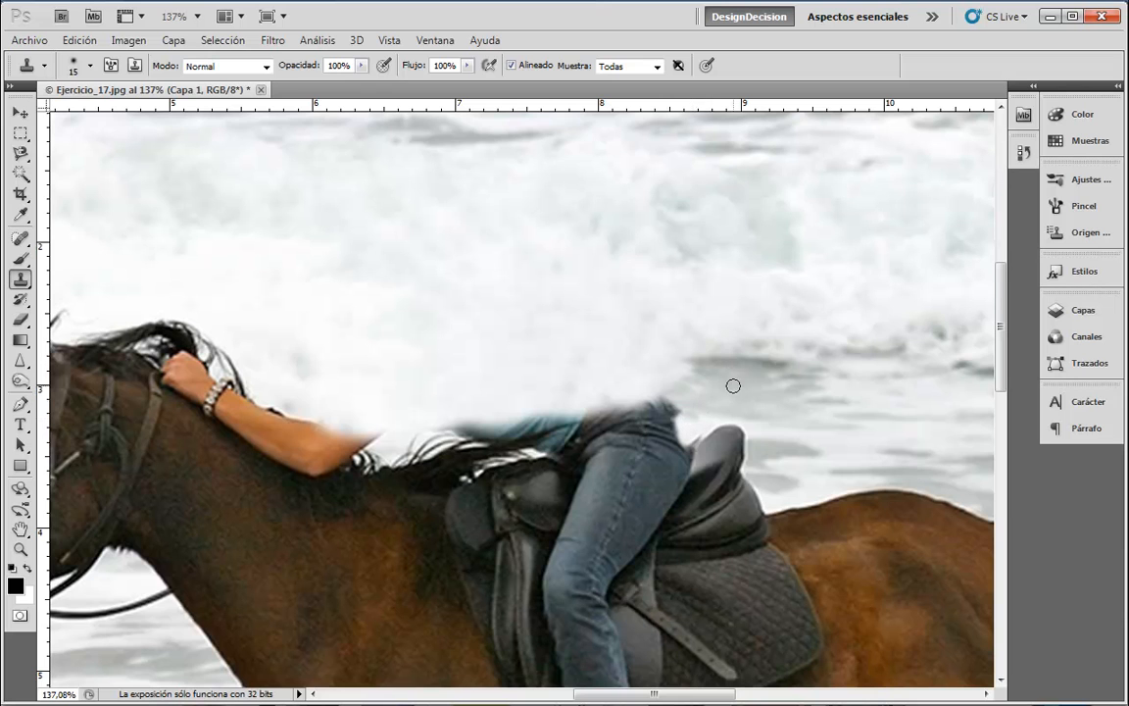
# - Clone over the jeans' waist edge and sample white foam with a finer brush
pyautogui.moveTo(671, 400)
pyautogui.mouseDown()
pyautogui.moveTo(659, 397)
pyautogui.moveTo(676, 417)
pyautogui.moveTo(648, 393)
pyautogui.moveTo(638, 409)
pyautogui.moveTo(634, 400)
pyautogui.moveTo(655, 424)
pyautogui.moveTo(690, 427)
pyautogui.moveTo(643, 428)
pyautogui.moveTo(575, 379)
pyautogui.mouseUp()
pyautogui.keyDown('alt'); pyautogui.click(639, 345); pyautogui.keyUp('alt')
pyautogui.press(']')
pyautogui.press(']')
pyautogui.press('[')
pyautogui.press('[')
pyautogui.press('[')
pyautogui.press('[')
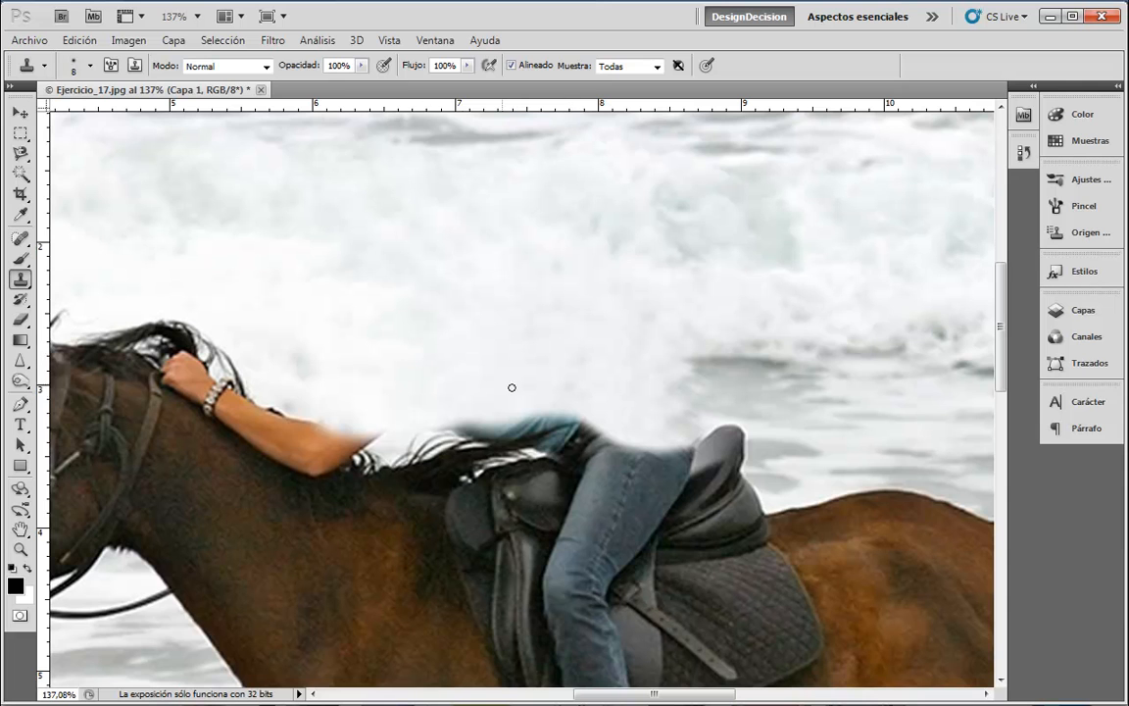
# - Paint foam over the leftover blue shirt edge and dark hair edge beside the saddle
pyautogui.moveTo(575, 380)
pyautogui.mouseDown()
pyautogui.moveTo(552, 414)
pyautogui.moveTo(491, 432)
pyautogui.moveTo(596, 421)
pyautogui.moveTo(562, 400)
pyautogui.mouseUp()
pyautogui.moveTo(488, 420)
pyautogui.mouseDown()
pyautogui.moveTo(420, 424)
pyautogui.moveTo(496, 437)
pyautogui.moveTo(595, 422)
pyautogui.moveTo(563, 422)
pyautogui.moveTo(591, 436)
pyautogui.moveTo(541, 437)
pyautogui.moveTo(587, 421)
pyautogui.mouseUp()
pyautogui.press('[')
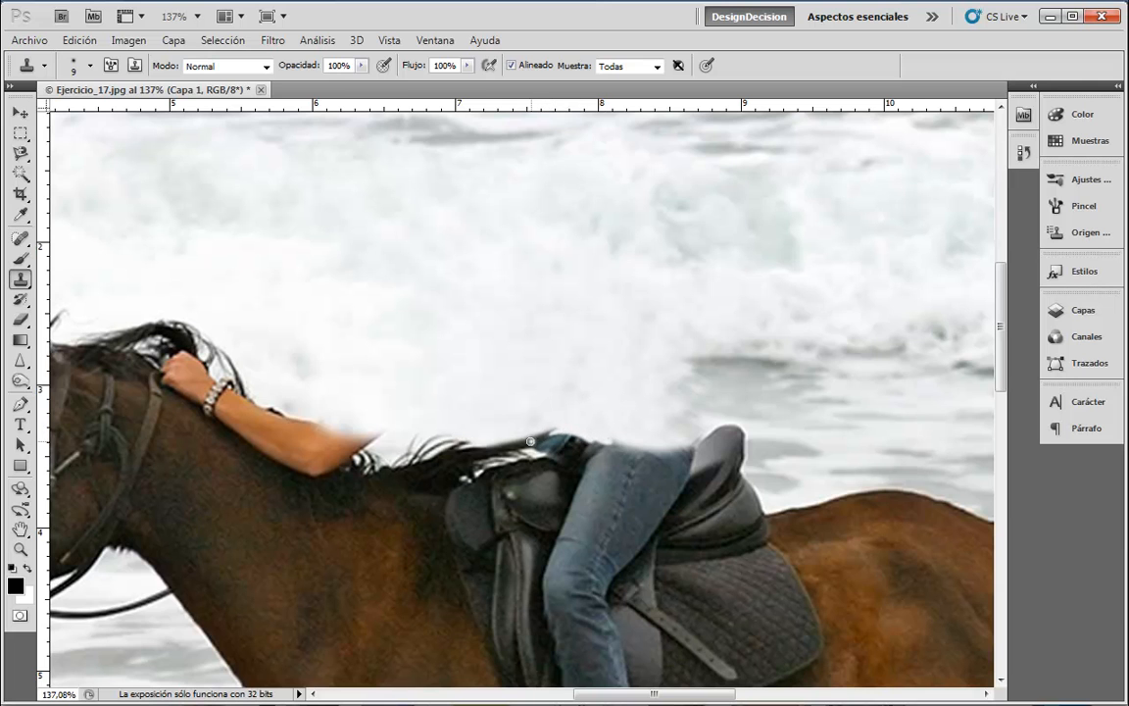
pyautogui.moveTo(532, 440); pyautogui.dragTo(588, 441)
pyautogui.moveTo(571, 429); pyautogui.dragTo(572, 434)
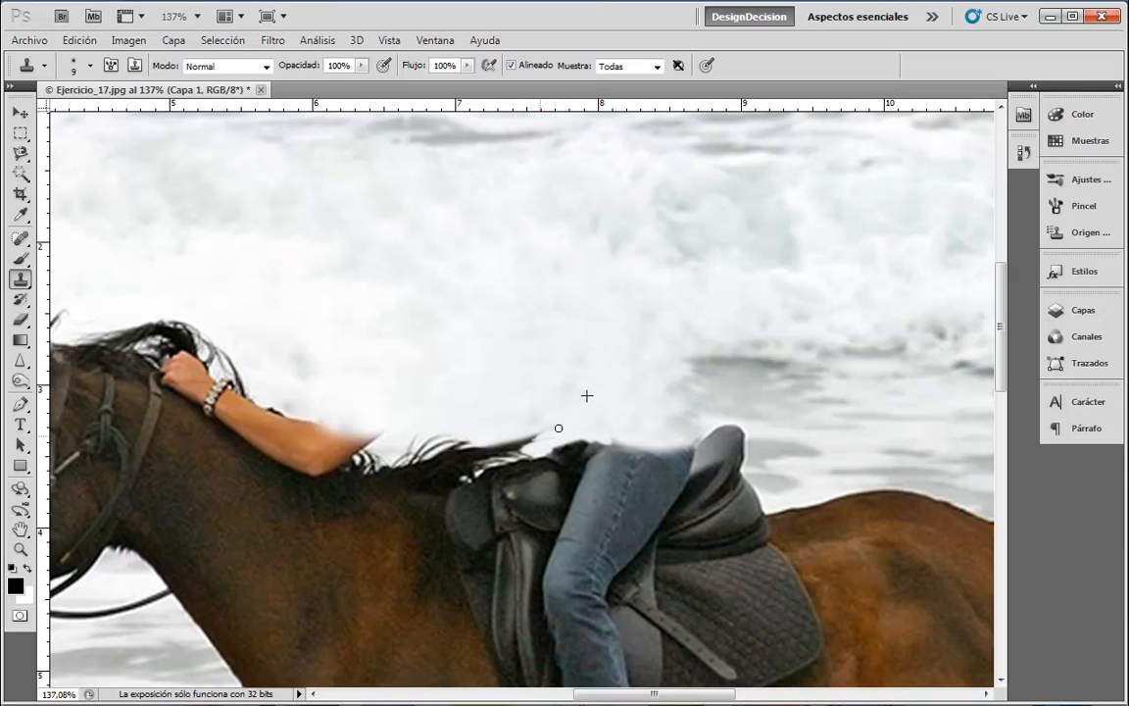
# - Try erasing around the hair tip beside the saddle, then undo the eraser strokes
pyautogui.click(19, 319)
pyautogui.press('[')
pyautogui.press('[')
pyautogui.press('[')
pyautogui.press('[')
pyautogui.press('[')
pyautogui.press('[')
pyautogui.press('[')
pyautogui.press('[')
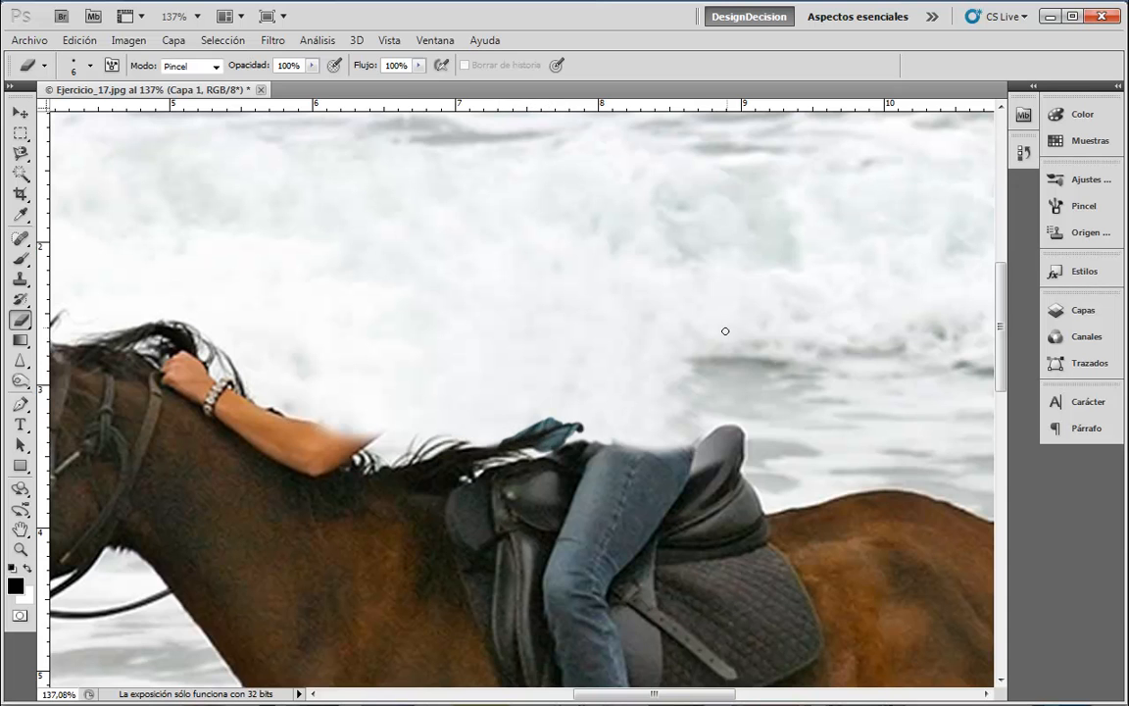
pyautogui.hotkey('ctrl', 'z')
pyautogui.moveTo(503, 443); pyautogui.dragTo(571, 426)
pyautogui.hotkey('ctrl', 'z')
# - With a soft round brush, darken the light blue hair tip, then clone foam over it
pyautogui.click(90, 66)
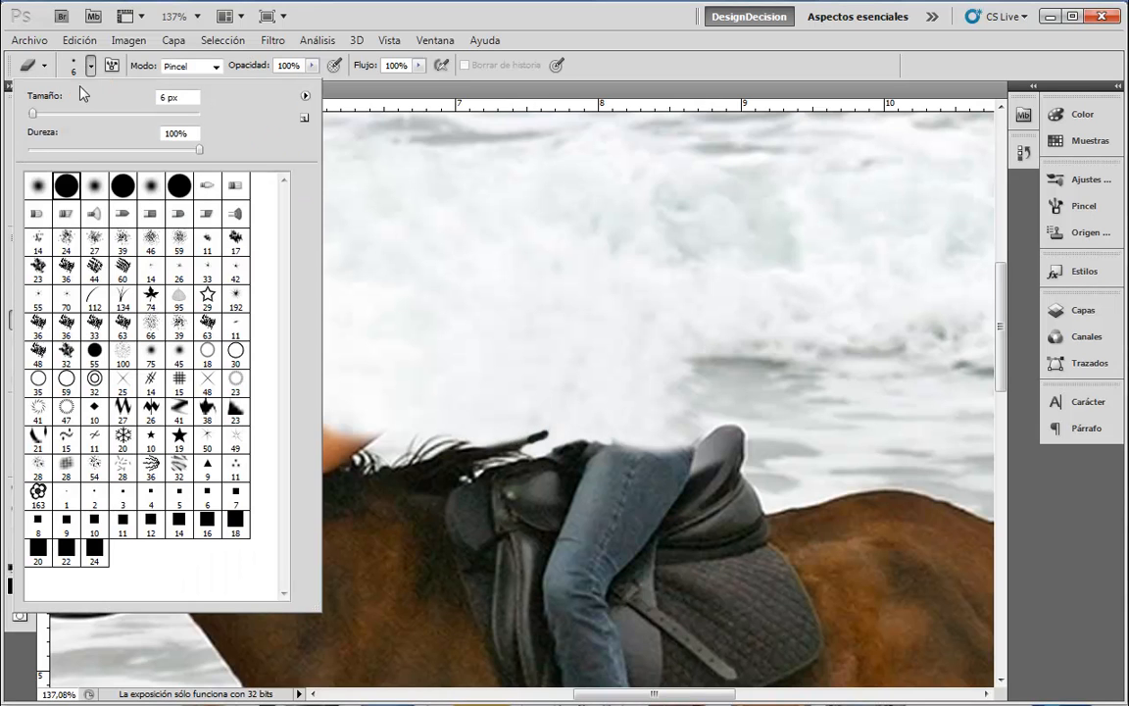
pyautogui.click(41, 196)
pyautogui.click(605, 95)
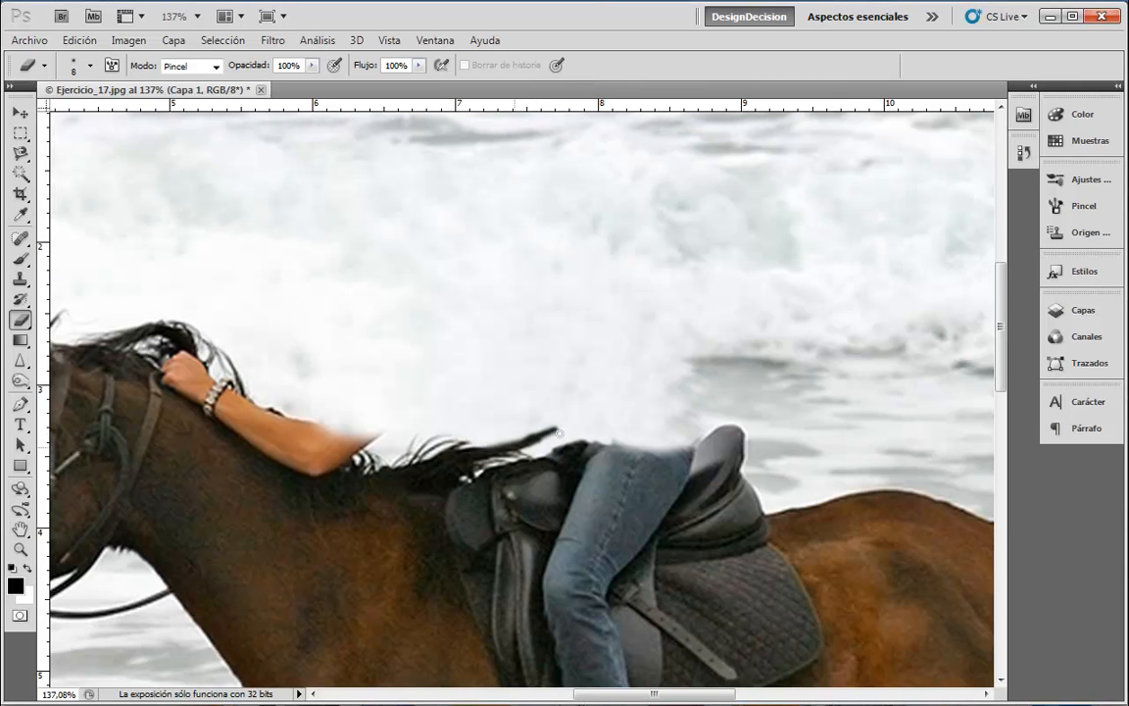
pyautogui.moveTo(541, 431); pyautogui.dragTo(574, 431)
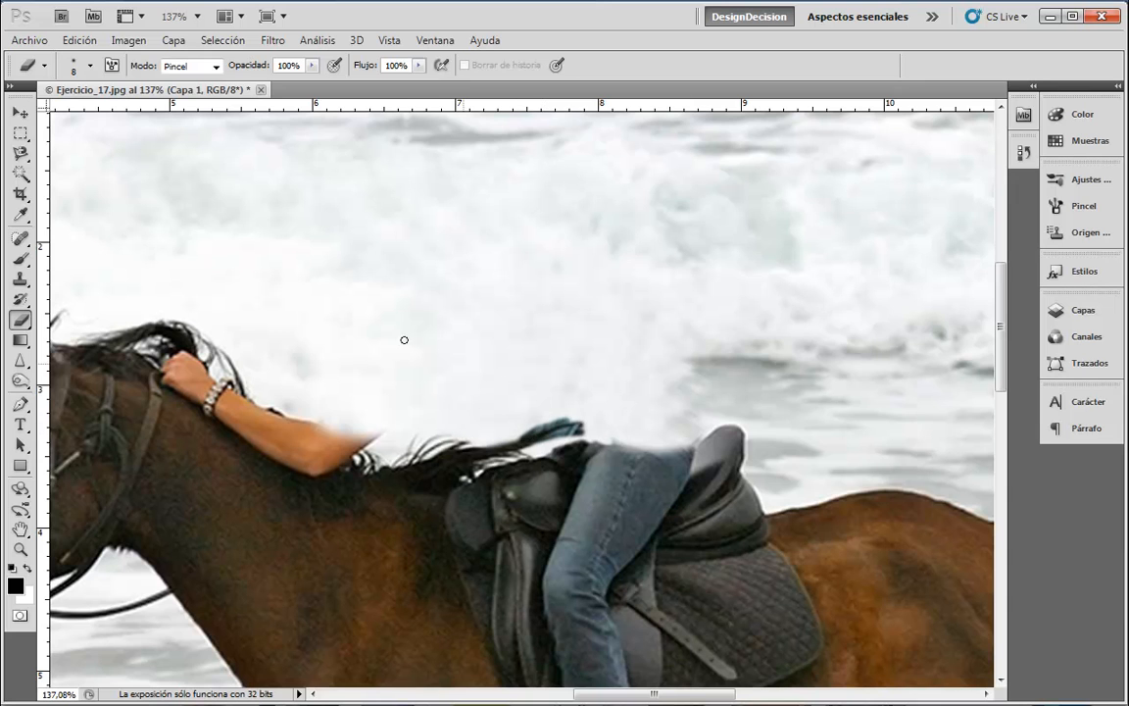
pyautogui.click(19, 279)
pyautogui.moveTo(520, 433)
pyautogui.mouseDown()
pyautogui.moveTo(594, 418)
pyautogui.moveTo(546, 427)
pyautogui.moveTo(563, 421)
pyautogui.moveTo(546, 438)
pyautogui.moveTo(589, 424)
pyautogui.moveTo(530, 447)
pyautogui.moveTo(595, 430)
pyautogui.moveTo(557, 424)
pyautogui.moveTo(539, 432)
pyautogui.moveTo(596, 424)
pyautogui.moveTo(486, 441)
pyautogui.moveTo(587, 426)
pyautogui.mouseUp()
# - Clone over the saddle hair tips, then with a 15 px brush cover the arm tip and hand with mane
pyautogui.moveTo(518, 452); pyautogui.dragTo(601, 432)
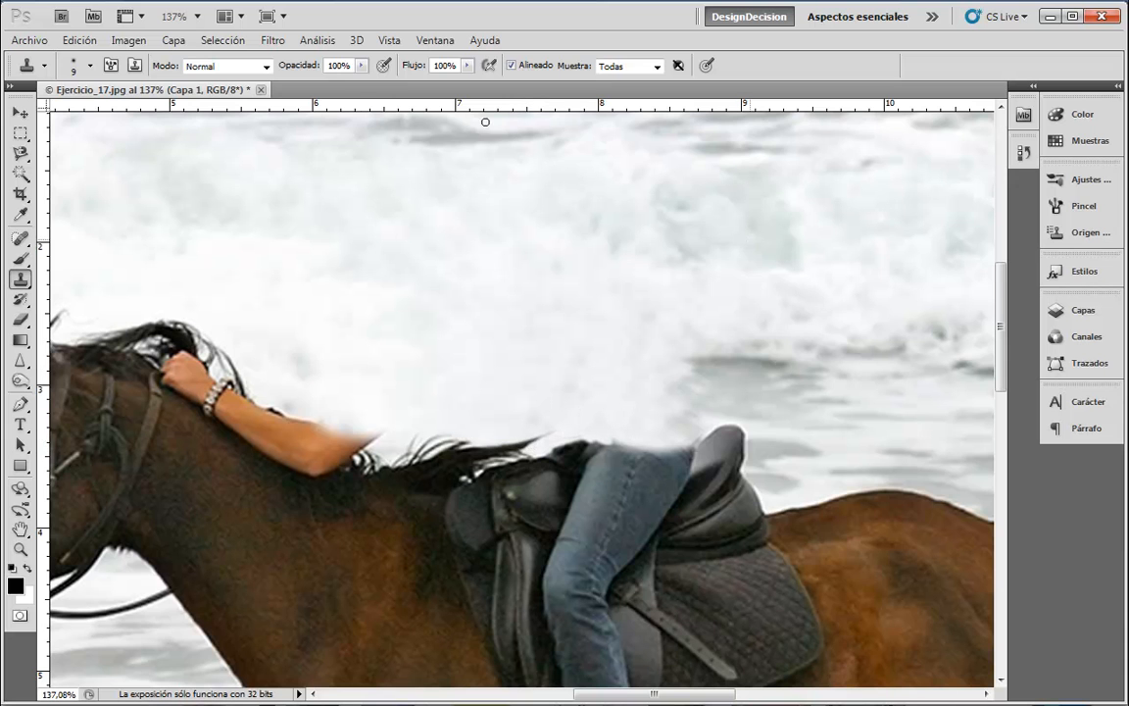
pyautogui.moveTo(459, 296); pyautogui.dragTo(630, 202)
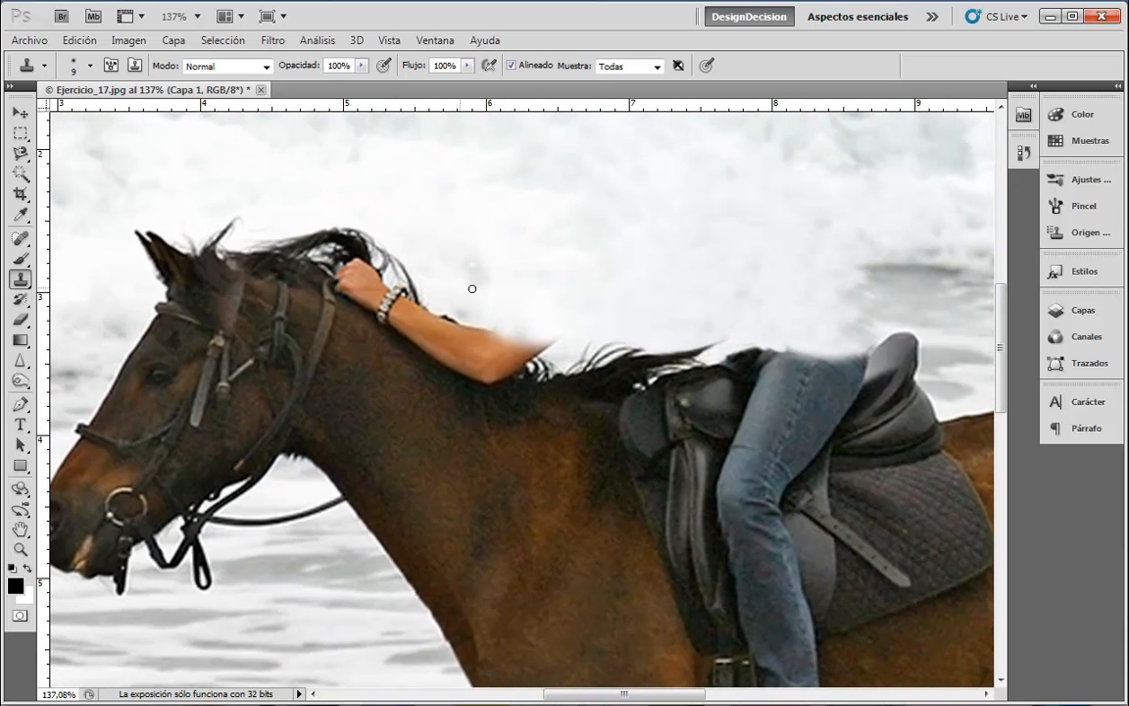
pyautogui.press(']')
pyautogui.press(']')
pyautogui.moveTo(572, 347)
pyautogui.mouseDown()
pyautogui.moveTo(486, 321)
pyautogui.moveTo(540, 346)
pyautogui.moveTo(525, 353)
pyautogui.moveTo(487, 323)
pyautogui.moveTo(510, 352)
pyautogui.moveTo(464, 324)
pyautogui.moveTo(502, 340)
pyautogui.mouseUp()
pyautogui.keyDown('alt'); pyautogui.click(560, 315); pyautogui.keyUp('alt')
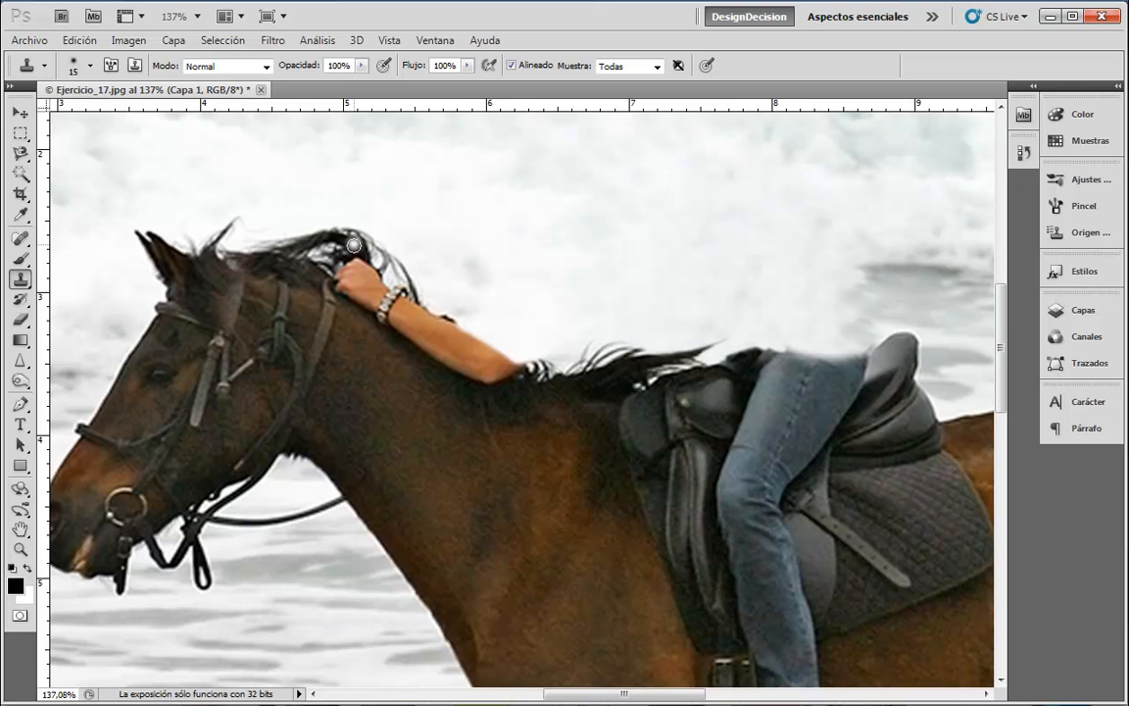
pyautogui.keyDown('alt'); pyautogui.click(356, 247); pyautogui.keyUp('alt')
pyautogui.moveTo(363, 265); pyautogui.dragTo(375, 281)
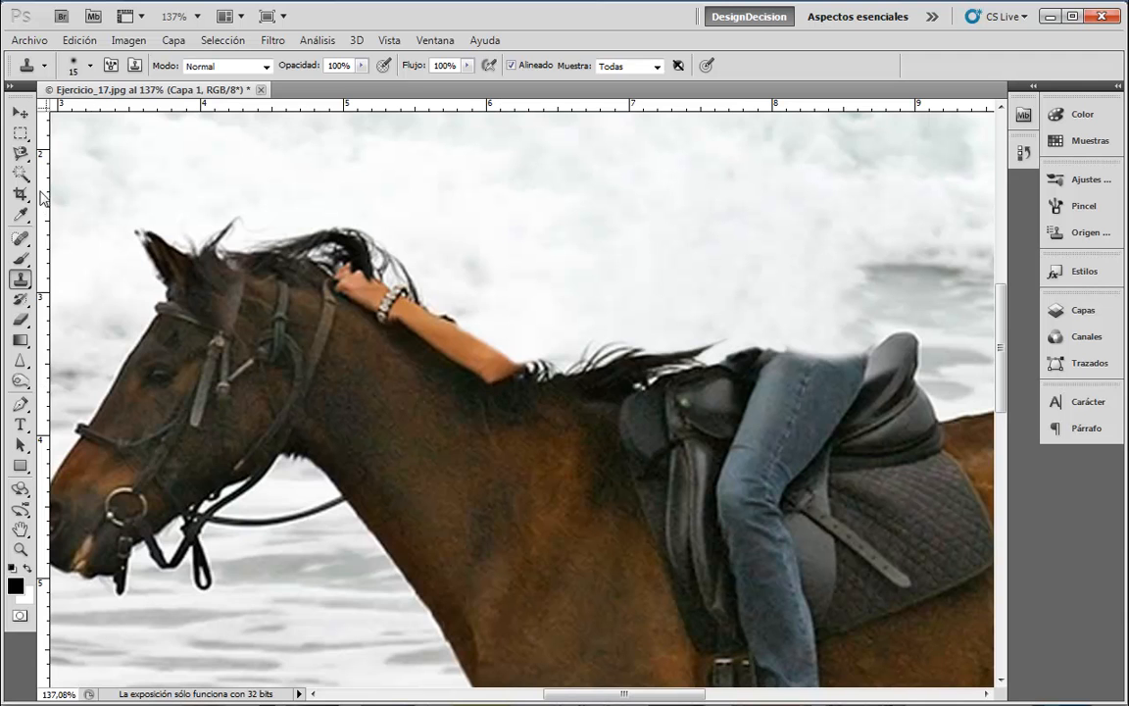
pyautogui.click(20, 239)
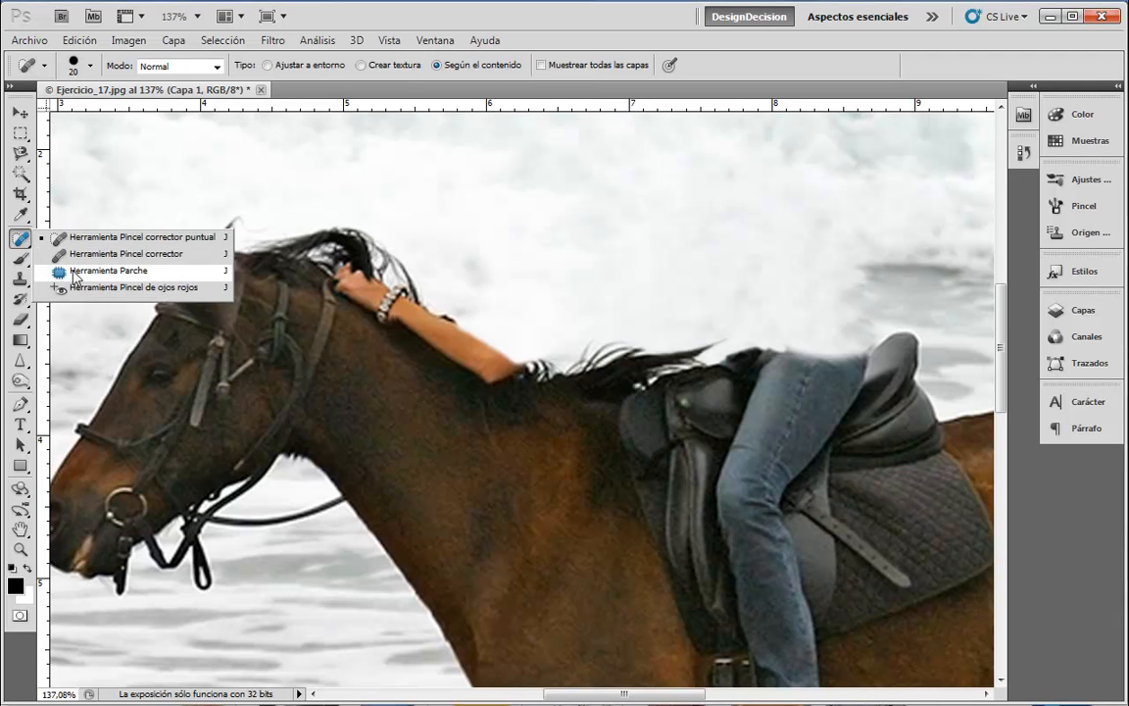
pyautogui.click(108, 271)
pyautogui.moveTo(465, 337)
pyautogui.mouseDown()
pyautogui.moveTo(403, 302)
pyautogui.moveTo(394, 308)
pyautogui.moveTo(436, 350)
pyautogui.moveTo(502, 380)
pyautogui.moveTo(454, 381)
pyautogui.mouseUp()
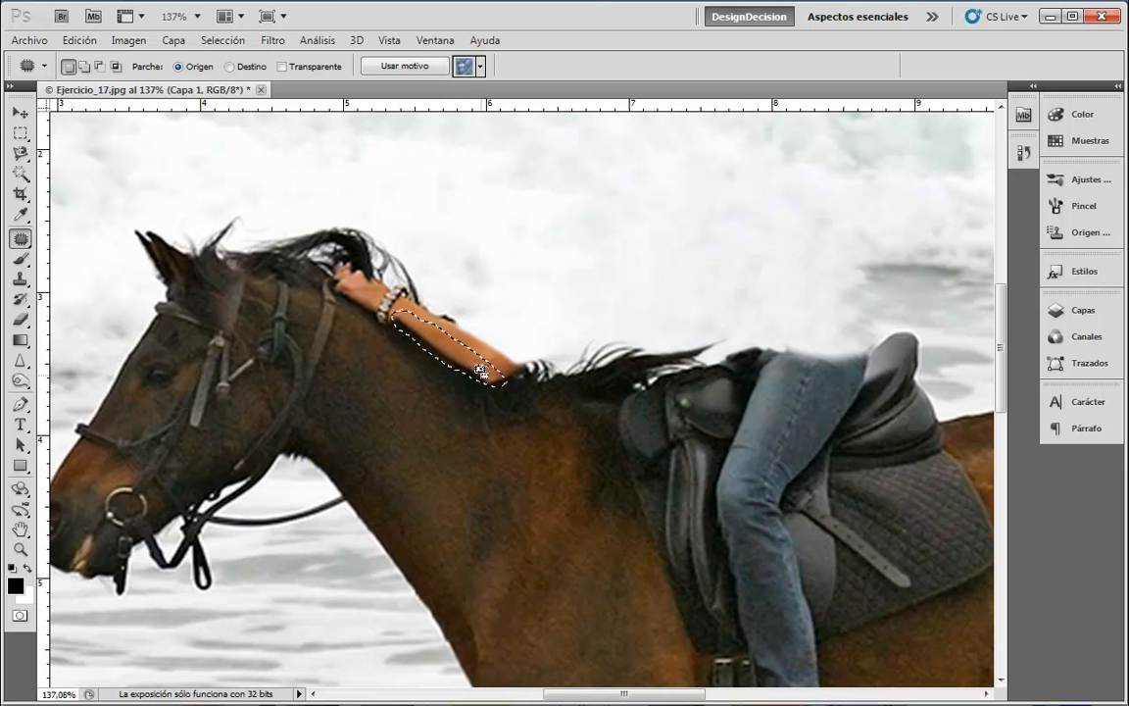
pyautogui.click(443, 103)
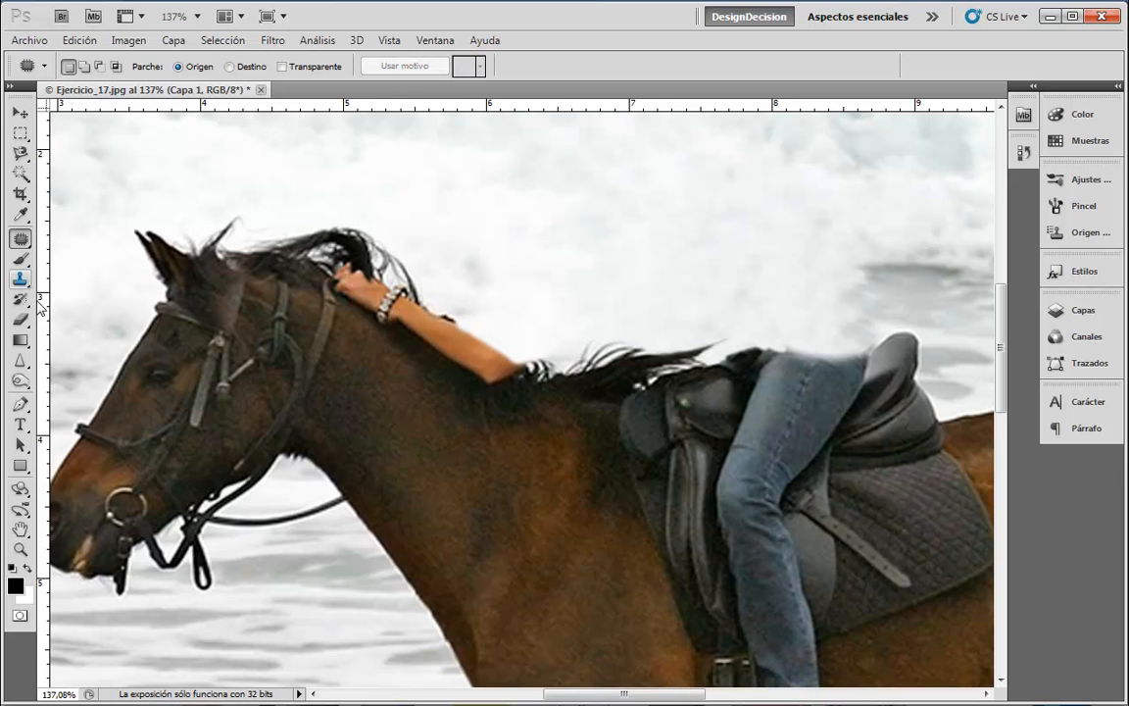
pyautogui.rightClick(20, 238)
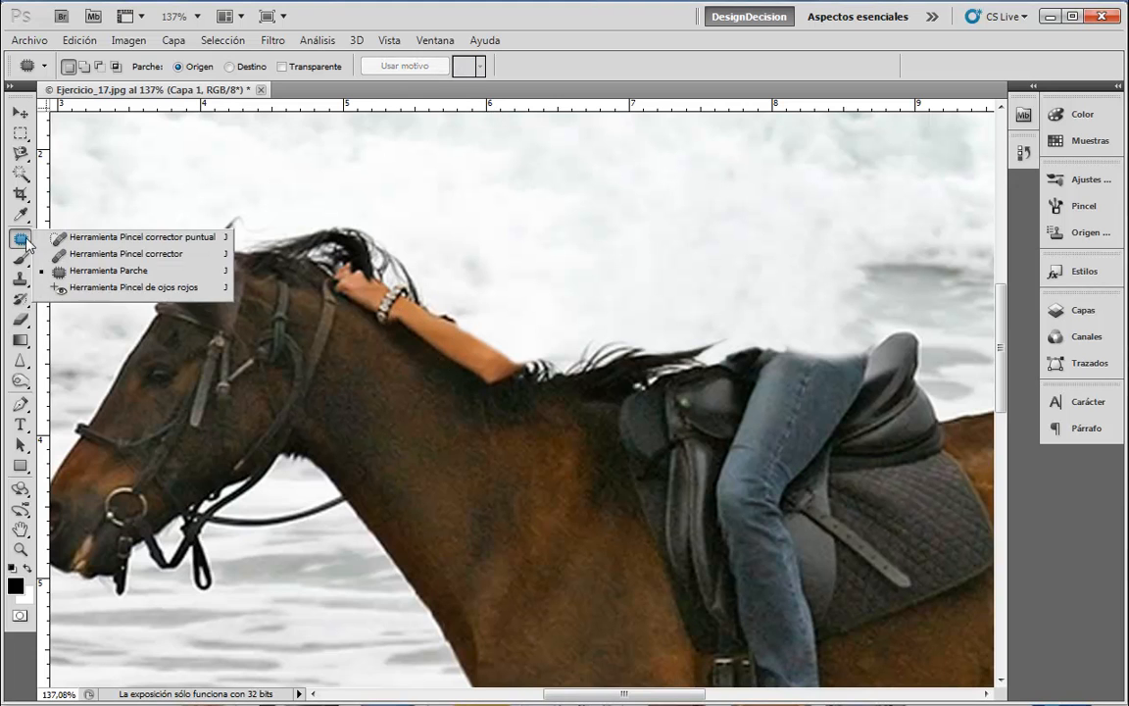
pyautogui.click(98, 255)
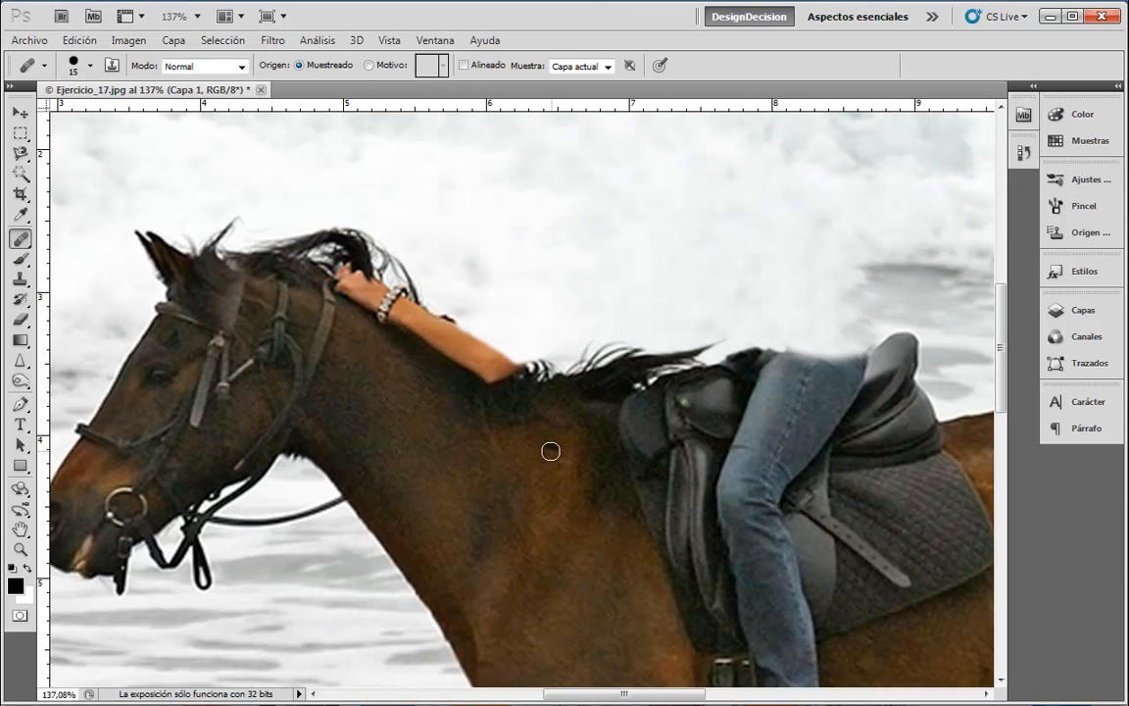
pyautogui.rightClick(19, 238)
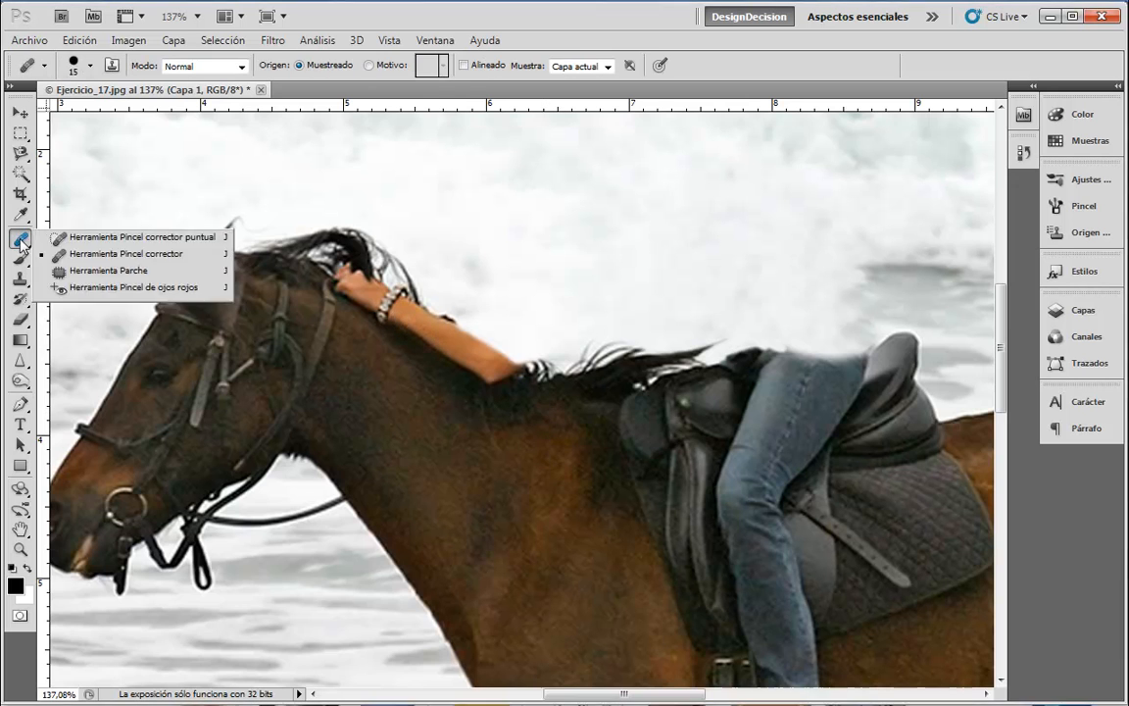
pyautogui.click(107, 236)
pyautogui.press('[')
pyautogui.press('[')
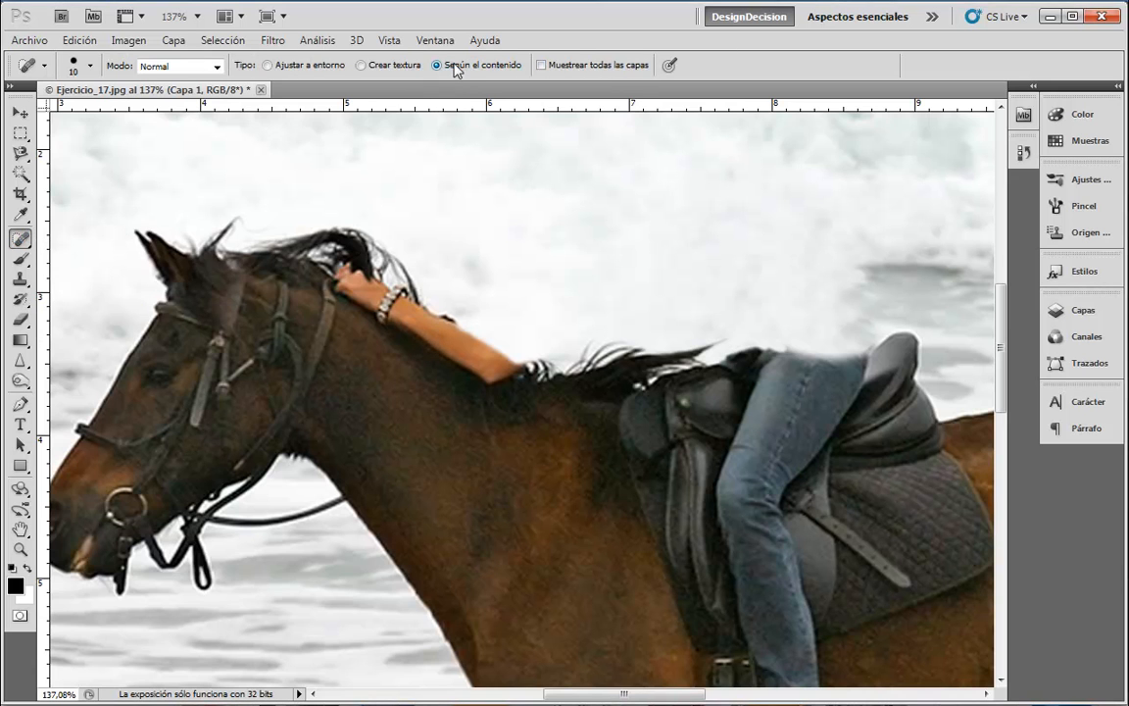
pyautogui.moveTo(348, 284); pyautogui.dragTo(485, 375)
pyautogui.hotkey('ctrl', 'z')
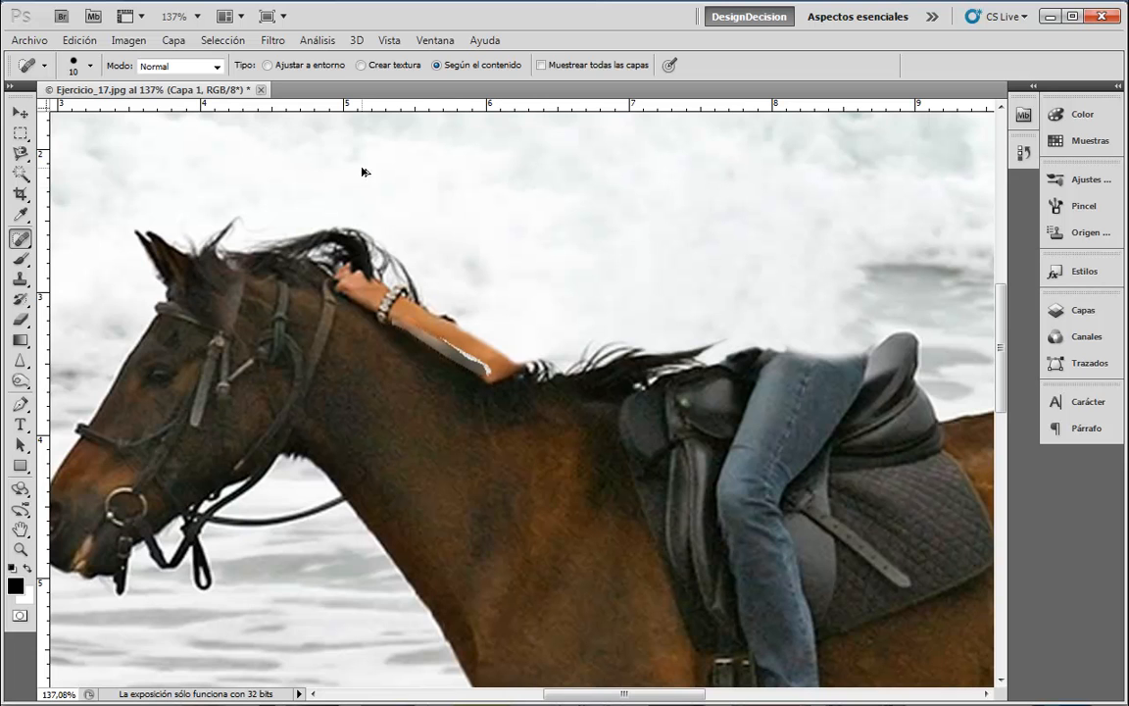
pyautogui.hotkey('ctrl', 'z')
# - Clone mane over the arm's lower edge from elbow toward wrist, undoing one stroke
pyautogui.click(20, 278)
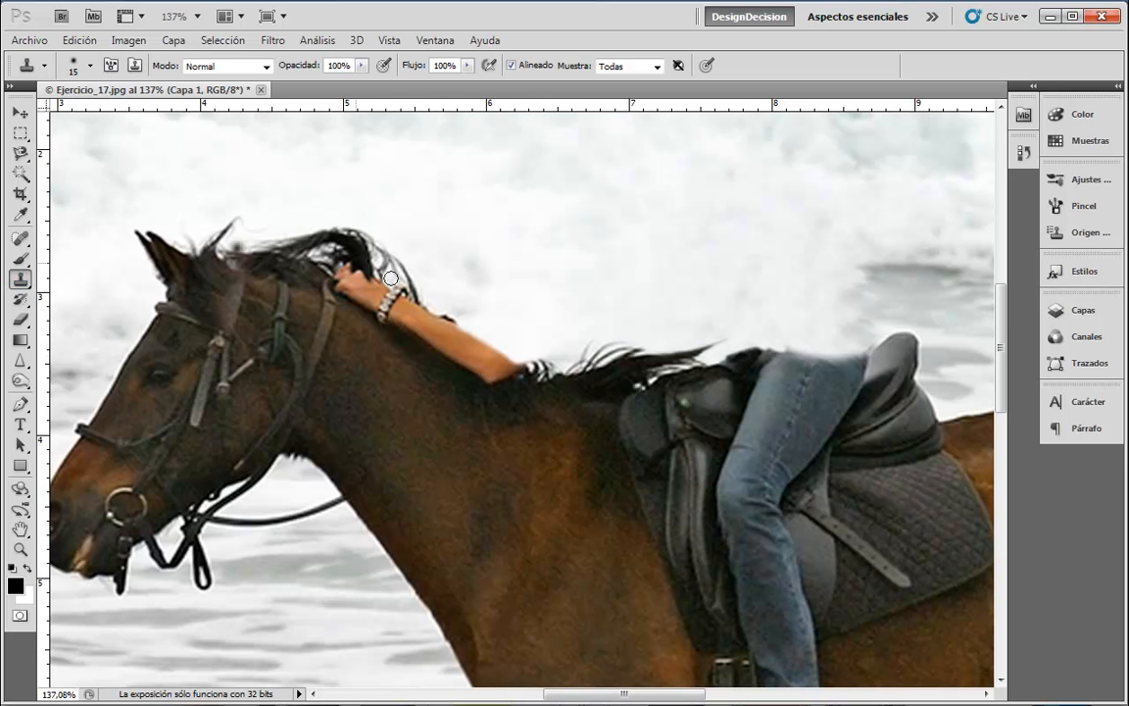
pyautogui.moveTo(395, 320); pyautogui.dragTo(484, 374)
pyautogui.hotkey('ctrl', 'z')
pyautogui.keyDown('alt'); pyautogui.click(464, 376); pyautogui.keyUp('alt')
pyautogui.moveTo(500, 383); pyautogui.dragTo(431, 339)
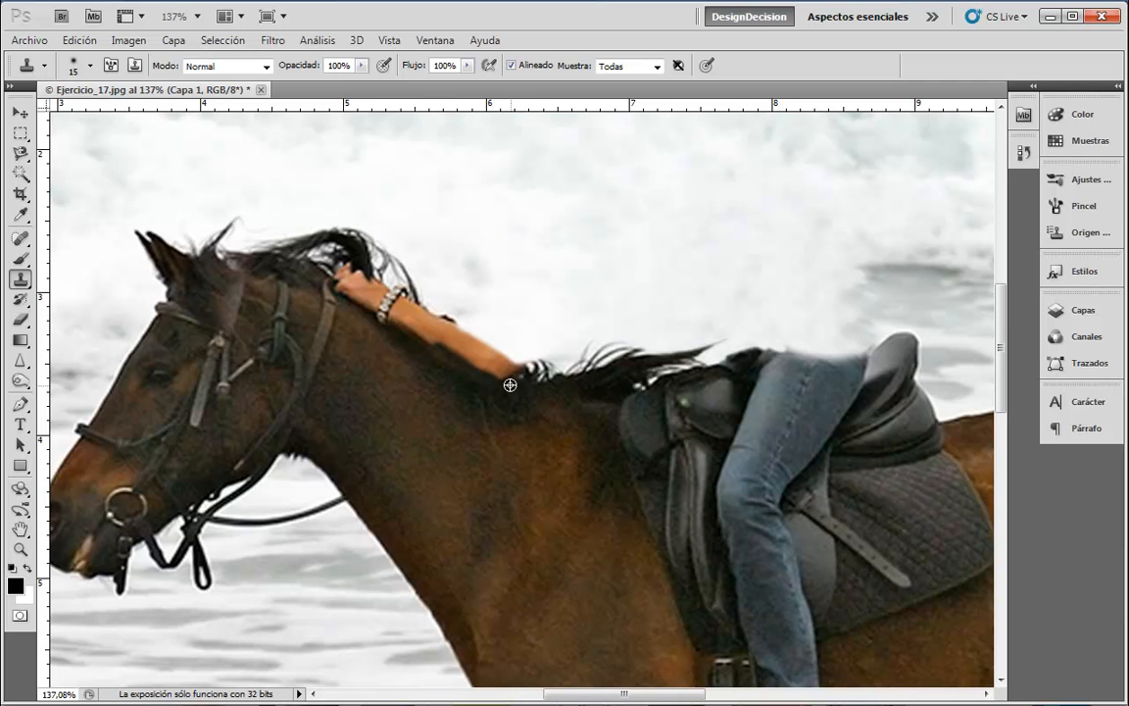
pyautogui.moveTo(502, 380)
pyautogui.mouseDown()
pyautogui.moveTo(467, 359)
pyautogui.moveTo(501, 377)
pyautogui.moveTo(443, 358)
pyautogui.moveTo(391, 323)
pyautogui.mouseUp()
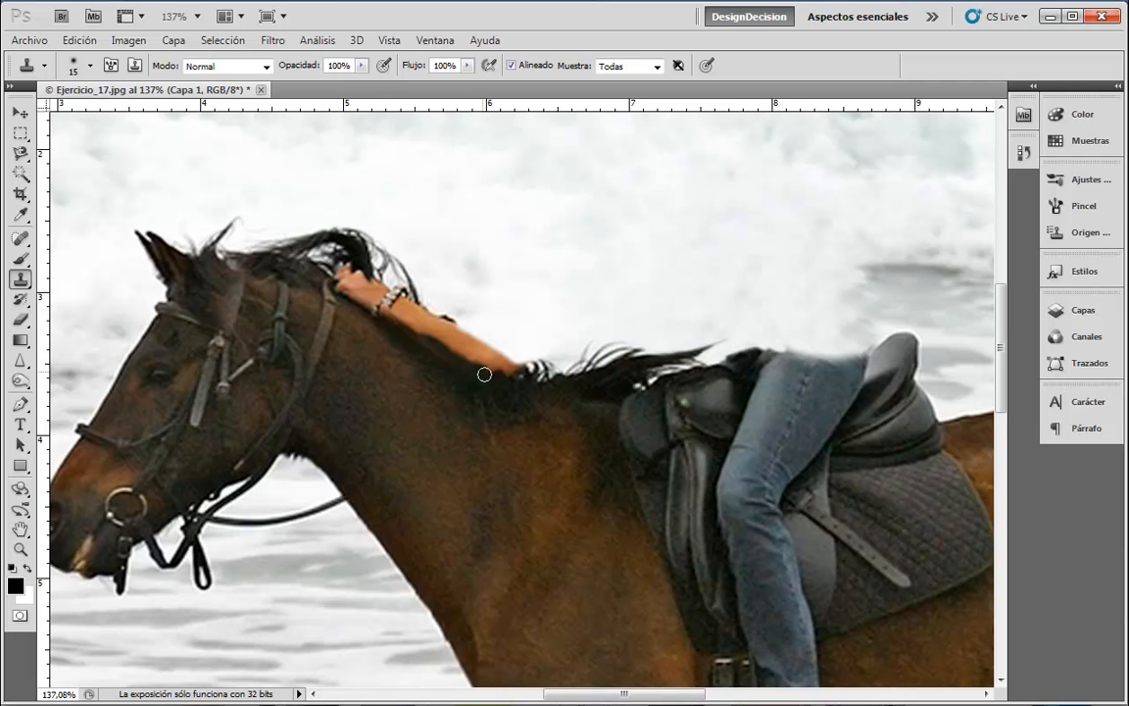
pyautogui.keyDown('alt'); pyautogui.click(498, 381); pyautogui.keyUp('alt')
pyautogui.moveTo(502, 379)
pyautogui.mouseDown()
pyautogui.moveTo(371, 294)
pyautogui.moveTo(349, 284)
pyautogui.moveTo(378, 312)
pyautogui.moveTo(337, 288)
pyautogui.moveTo(411, 334)
pyautogui.mouseUp()
# - Darken the arm's orange edge with mane, paint foam over its top, and show the layers list
pyautogui.keyDown('alt'); pyautogui.click(340, 291); pyautogui.keyUp('alt')
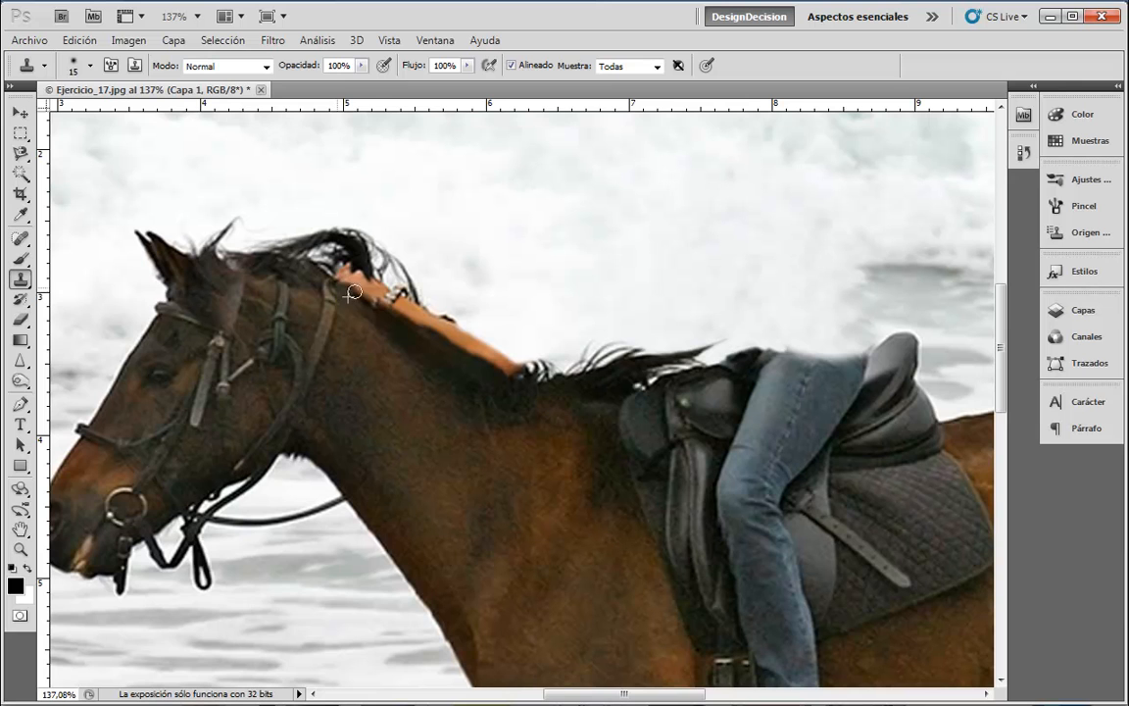
pyautogui.moveTo(364, 298); pyautogui.dragTo(434, 335)
pyautogui.moveTo(510, 353)
pyautogui.mouseDown()
pyautogui.moveTo(464, 327)
pyautogui.moveTo(506, 365)
pyautogui.moveTo(478, 348)
pyautogui.mouseUp()
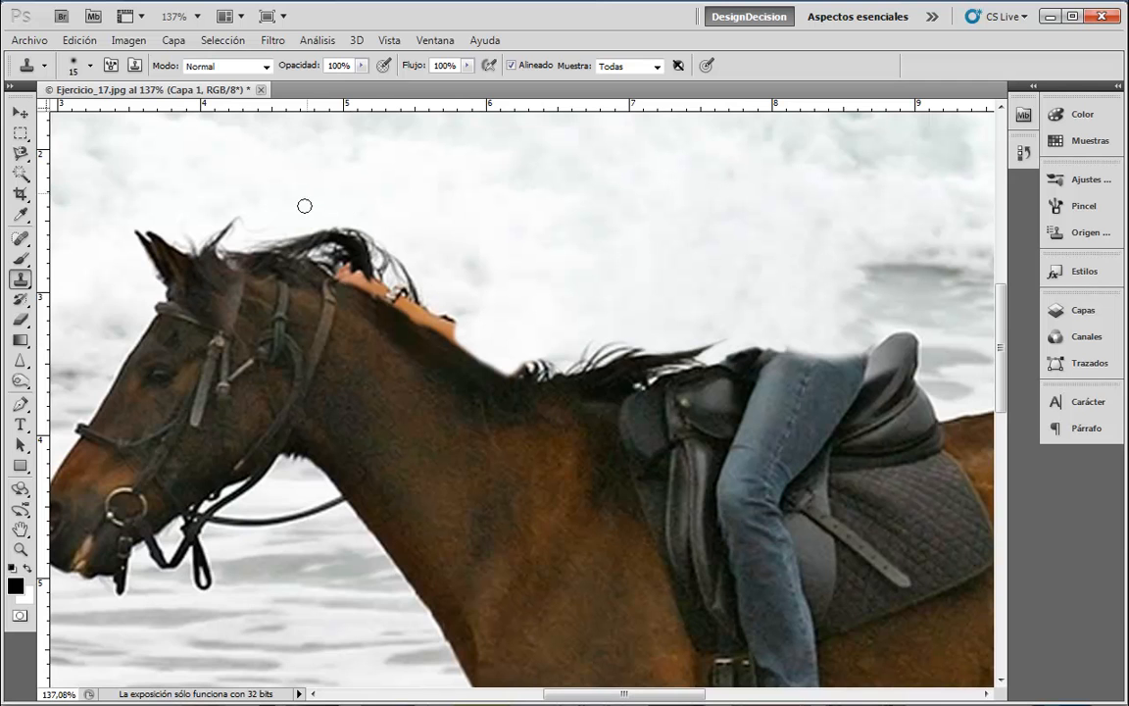
pyautogui.moveTo(361, 273); pyautogui.dragTo(350, 266)
pyautogui.keyDown('alt'); pyautogui.click(362, 254); pyautogui.keyUp('alt')
pyautogui.moveTo(367, 278); pyautogui.dragTo(362, 277)
pyautogui.keyDown('alt'); pyautogui.click(359, 260); pyautogui.keyUp('alt')
pyautogui.moveTo(372, 283); pyautogui.dragTo(362, 279)
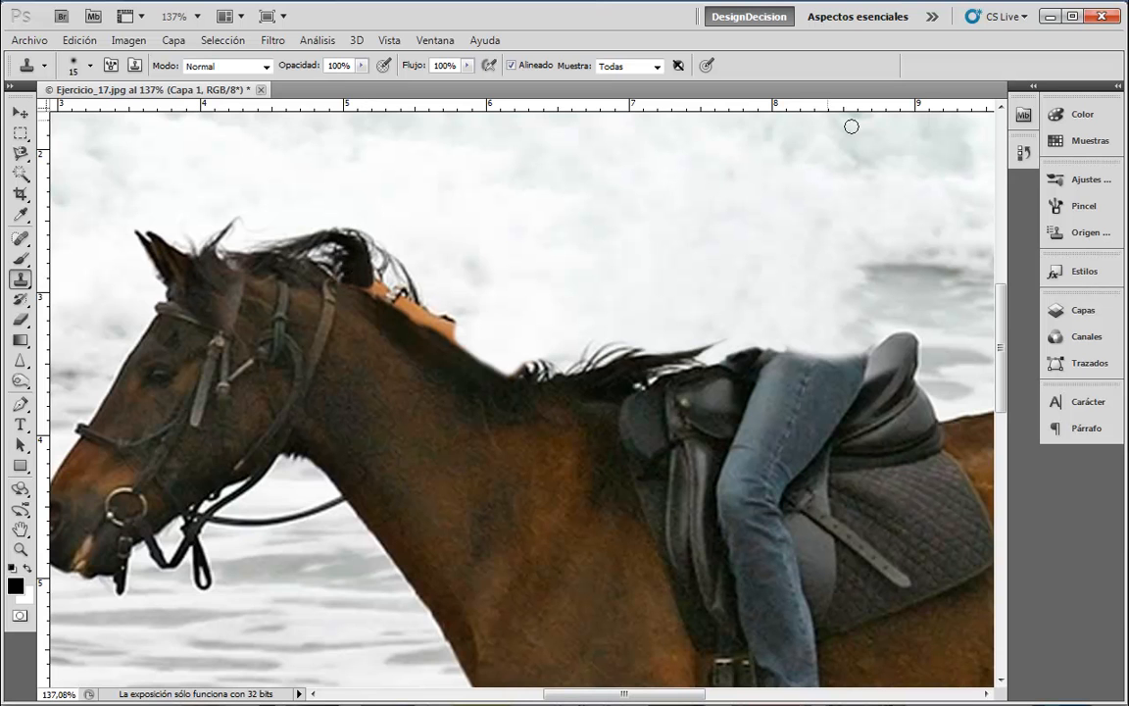
pyautogui.click(1080, 312)
# - Toggle Capa 1's visibility to compare before and after, then collapse the layers list
pyautogui.click(820, 173)
pyautogui.click(821, 174)
pyautogui.click(820, 173)
pyautogui.click(821, 173)
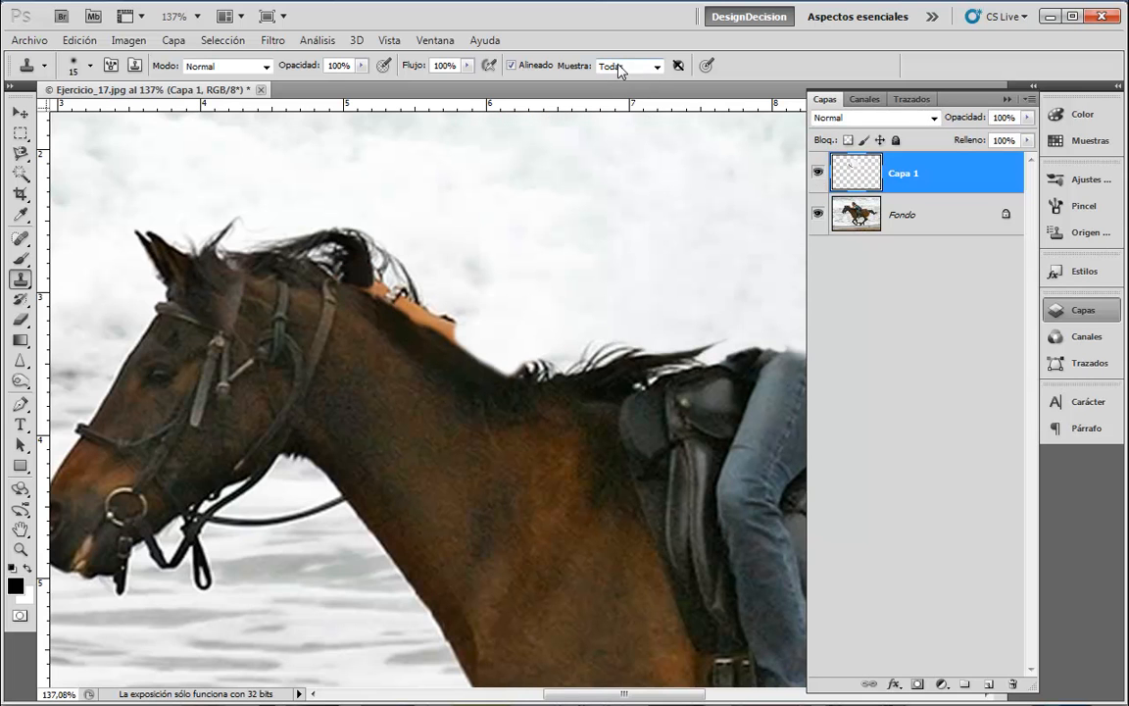
pyautogui.click(1075, 312)
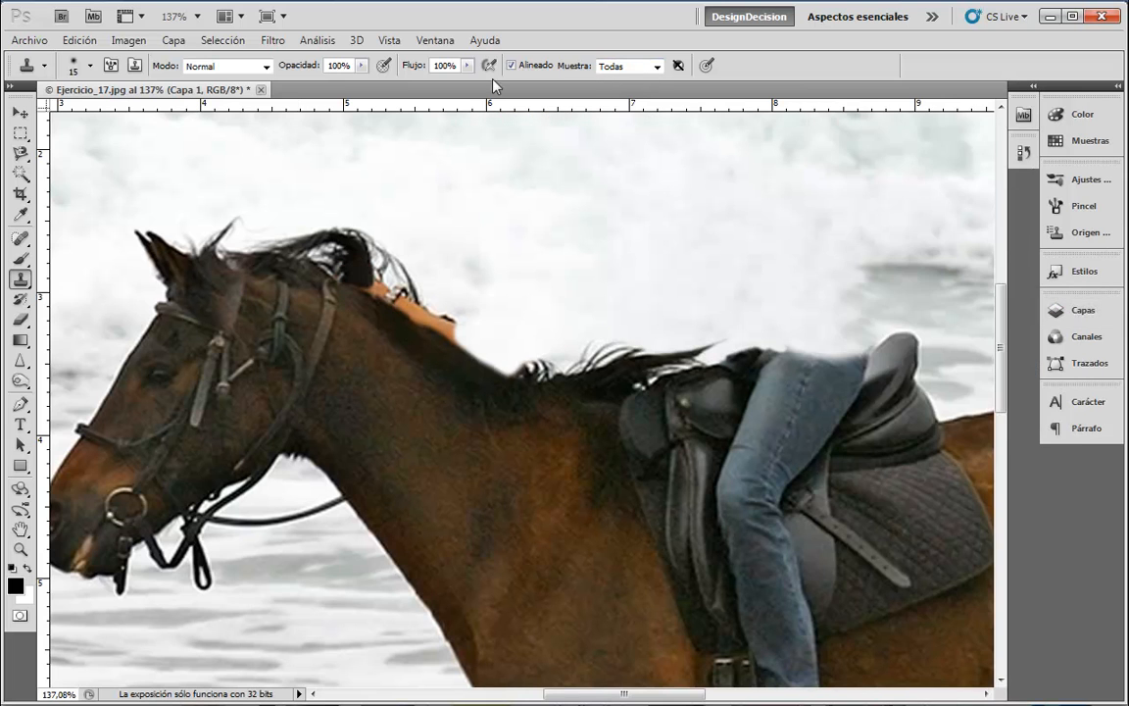
# - Clone mane over the leftover orange patch, undo it, and briefly reshow the layers list
pyautogui.keyDown('alt'); pyautogui.click(358, 261); pyautogui.keyUp('alt')
pyautogui.moveTo(356, 279)
pyautogui.mouseDown()
pyautogui.moveTo(337, 272)
pyautogui.moveTo(378, 287)
pyautogui.mouseUp()
pyautogui.hotkey('ctrl', 'z')
pyautogui.click(1096, 309)
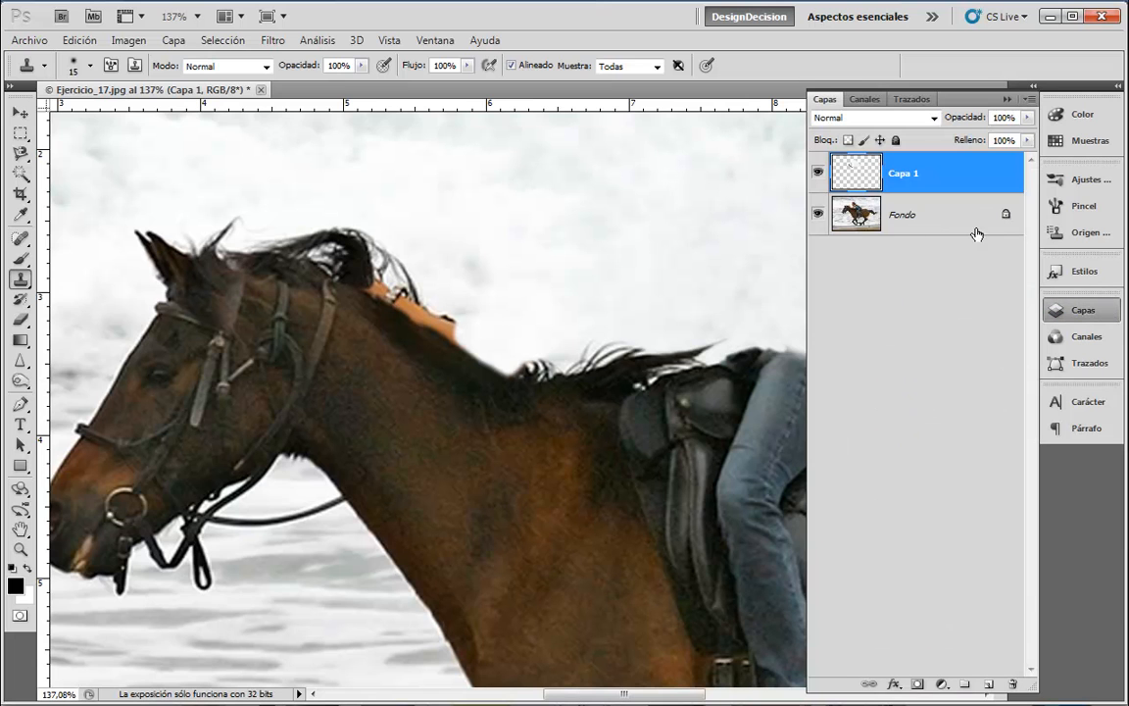
pyautogui.click(1079, 310)
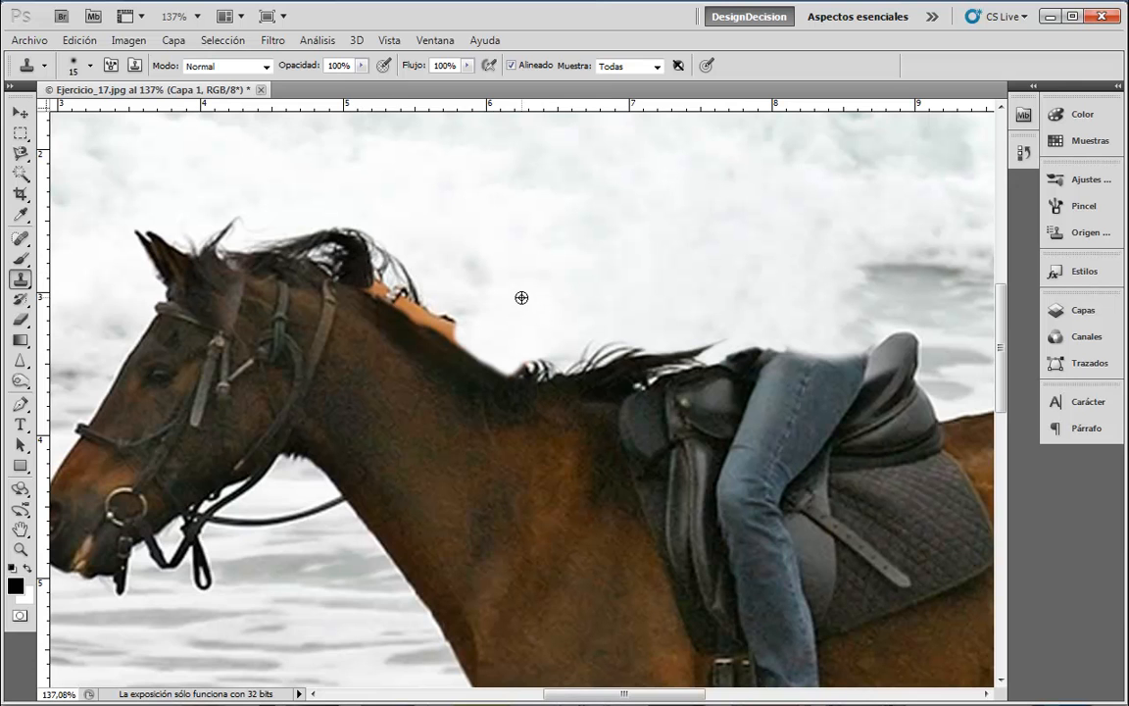
# - Cover the orange patch under the mane with cloned sky and dark mane hair
pyautogui.moveTo(464, 323)
pyautogui.mouseDown()
pyautogui.moveTo(461, 335)
pyautogui.moveTo(481, 348)
pyautogui.moveTo(428, 319)
pyautogui.moveTo(446, 320)
pyautogui.mouseUp()
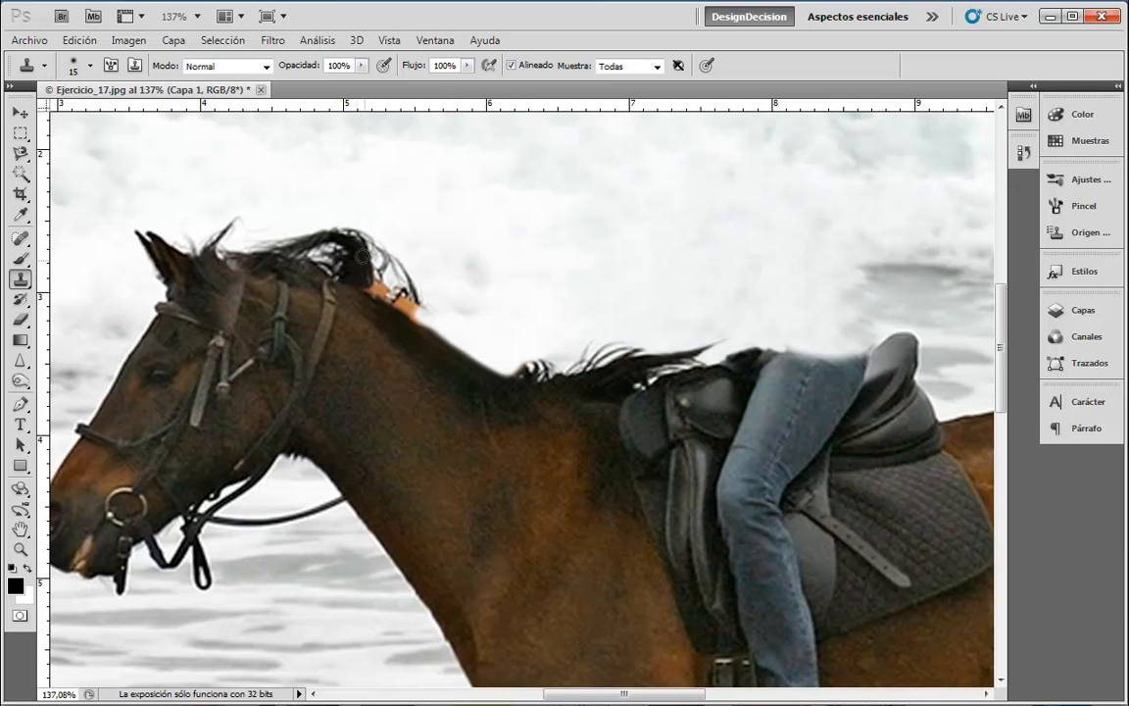
pyautogui.keyDown('alt'); pyautogui.click(358, 267); pyautogui.keyUp('alt')
pyautogui.moveTo(364, 275)
pyautogui.mouseDown()
pyautogui.moveTo(399, 300)
pyautogui.moveTo(365, 284)
pyautogui.moveTo(391, 296)
pyautogui.moveTo(373, 289)
pyautogui.mouseUp()
pyautogui.keyDown('alt'); pyautogui.click(358, 274); pyautogui.keyUp('alt')
pyautogui.keyDown('alt'); pyautogui.click(356, 274); pyautogui.keyUp('alt')
pyautogui.keyDown('alt'); pyautogui.click(356, 277); pyautogui.keyUp('alt')
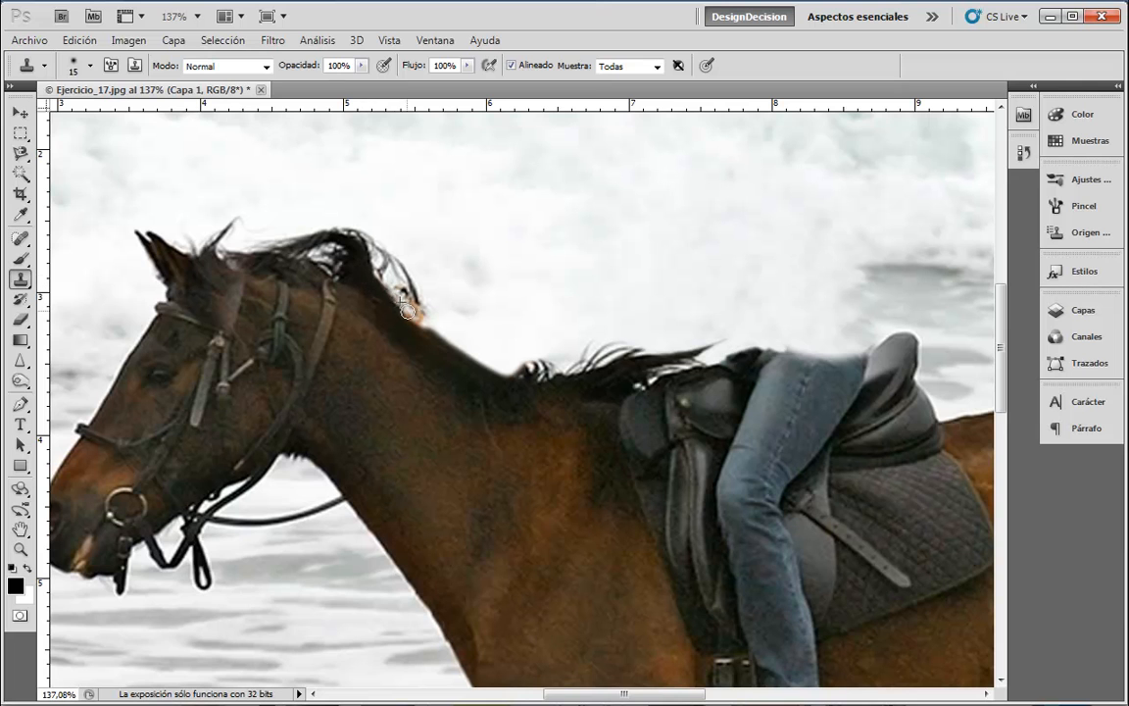
pyautogui.moveTo(416, 316); pyautogui.dragTo(364, 272)
# - Roughen the mane and neck edge with cloned hair, undoing the bad dabs
pyautogui.keyDown('alt'); pyautogui.click(365, 274); pyautogui.keyUp('alt')
pyautogui.moveTo(426, 325); pyautogui.dragTo(367, 284)
pyautogui.keyDown('alt'); pyautogui.click(403, 146); pyautogui.keyUp('alt')
pyautogui.hotkey('ctrl', 'z')
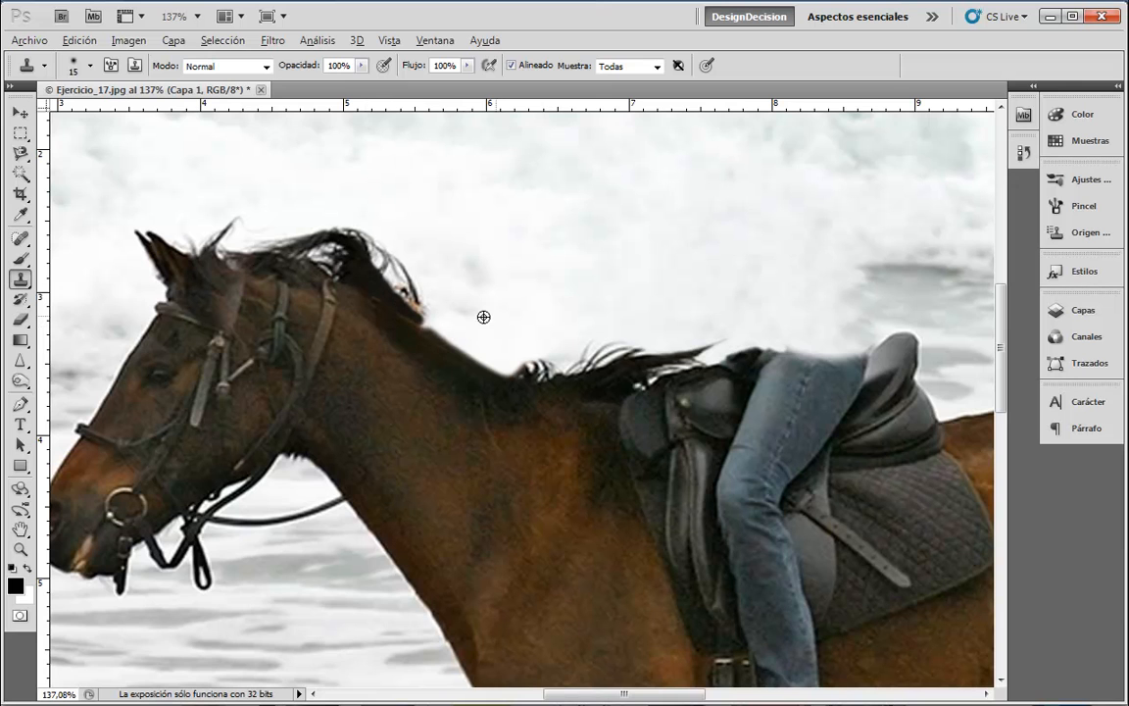
pyautogui.keyDown('alt'); pyautogui.click(445, 346); pyautogui.keyUp('alt')
pyautogui.moveTo(426, 333)
pyautogui.mouseDown()
pyautogui.moveTo(467, 374)
pyautogui.moveTo(405, 304)
pyautogui.mouseUp()
pyautogui.hotkey('ctrl', 'z')
pyautogui.keyDown('alt'); pyautogui.click(433, 343); pyautogui.keyUp('alt')
pyautogui.keyDown('alt'); pyautogui.click(366, 275); pyautogui.keyUp('alt')
# - At clone brush size 30, paint dark mane hair on the neck and a new strand above it
pyautogui.keyDown('alt'); pyautogui.click(677, 345); pyautogui.keyUp('alt')
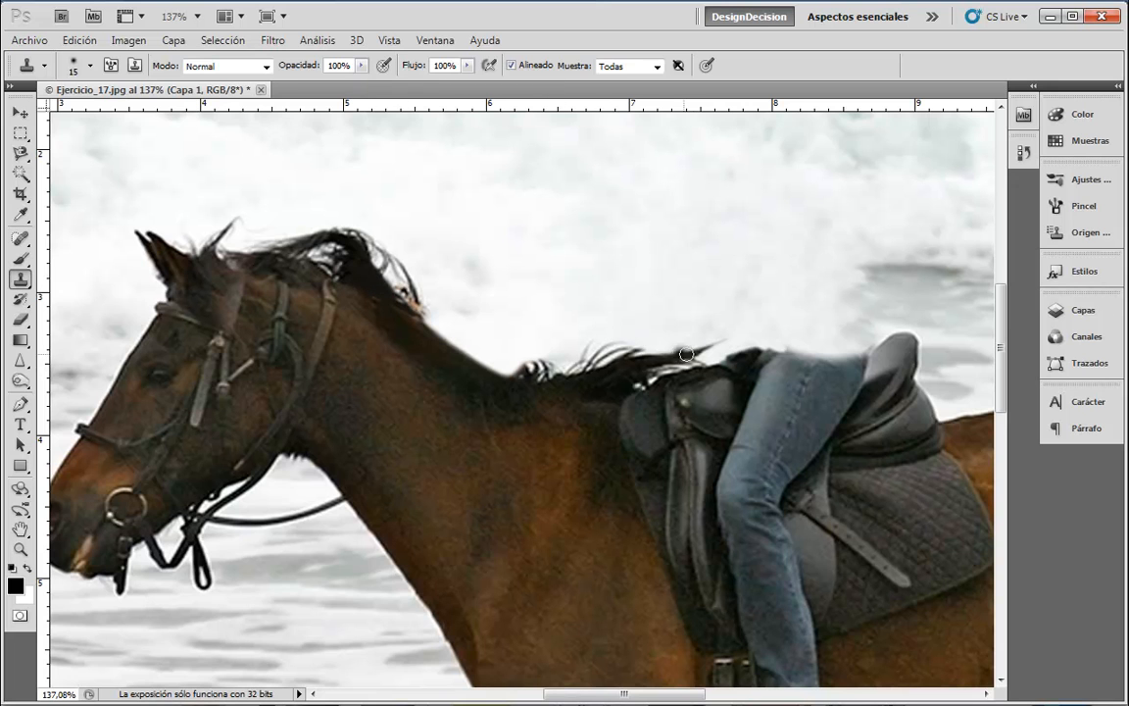
pyautogui.press(']')
pyautogui.press(']')
pyautogui.press(']')
pyautogui.moveTo(522, 363)
pyautogui.mouseDown()
pyautogui.moveTo(527, 376)
pyautogui.moveTo(432, 306)
pyautogui.mouseUp()
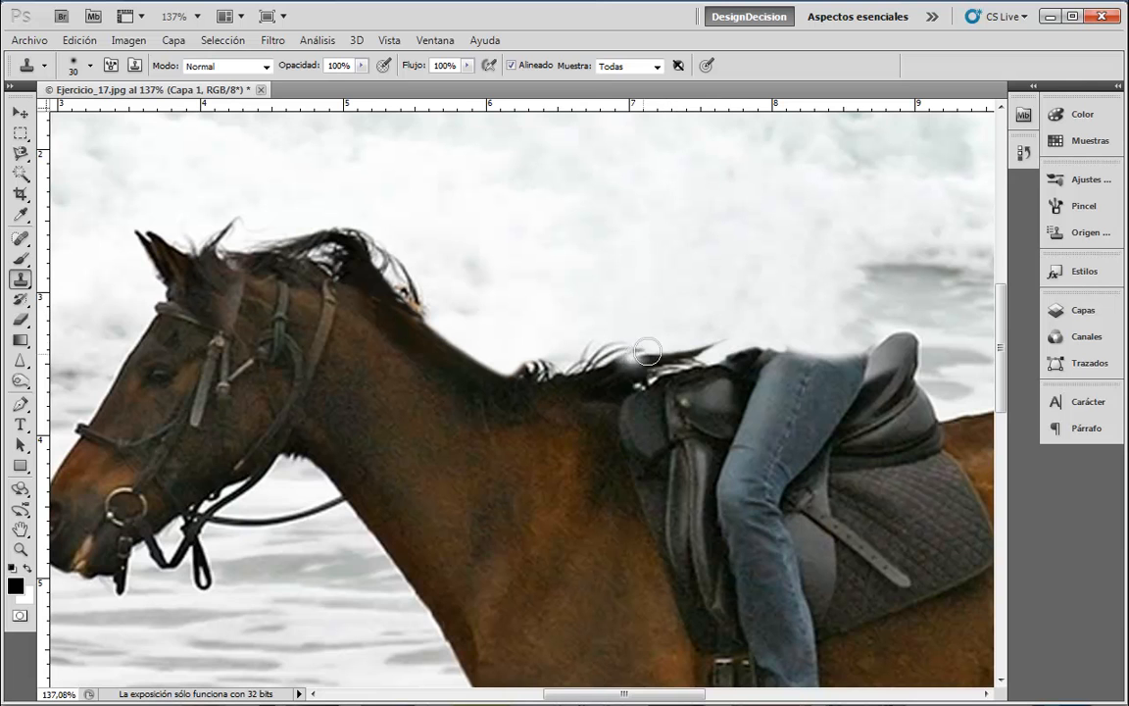
pyautogui.keyDown('alt'); pyautogui.click(648, 360); pyautogui.keyUp('alt')
pyautogui.moveTo(532, 369); pyautogui.dragTo(508, 364)
pyautogui.hotkey('ctrl', 'z')
pyautogui.moveTo(434, 314)
pyautogui.mouseDown()
pyautogui.moveTo(564, 313)
pyautogui.moveTo(470, 313)
pyautogui.moveTo(517, 287)
pyautogui.moveTo(429, 297)
pyautogui.moveTo(403, 280)
pyautogui.moveTo(459, 294)
pyautogui.moveTo(415, 267)
pyautogui.mouseUp()
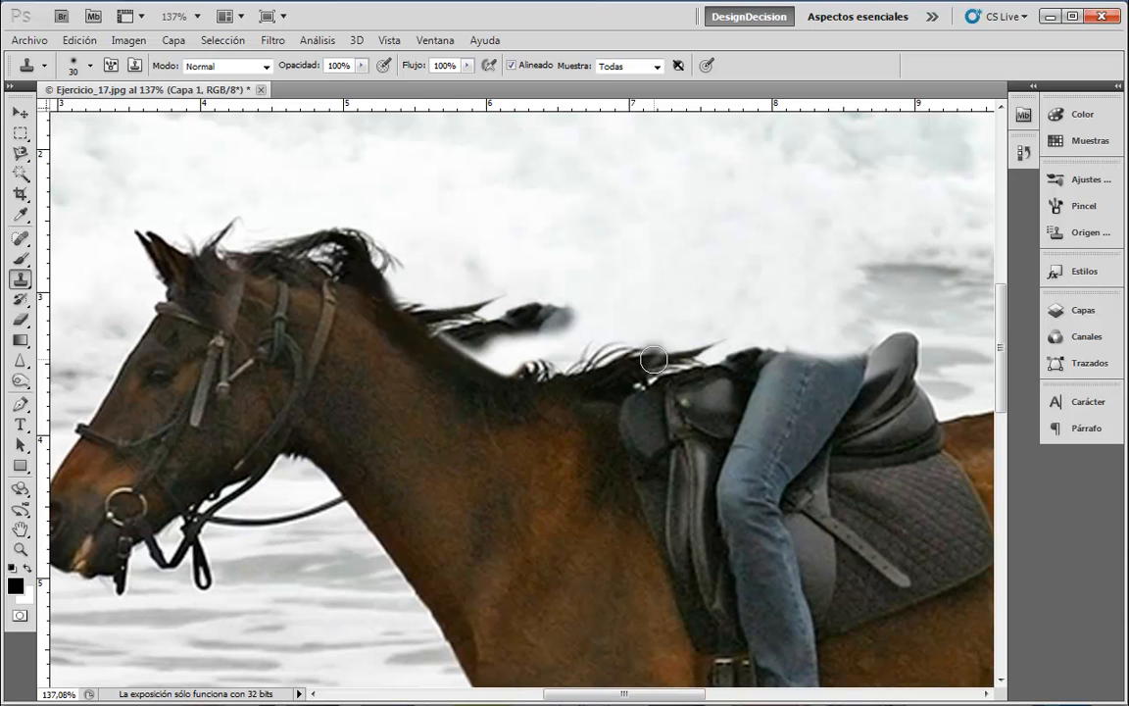
# - In History, set an earlier Tampón de clonar state as the History Brush source
pyautogui.click(1023, 152)
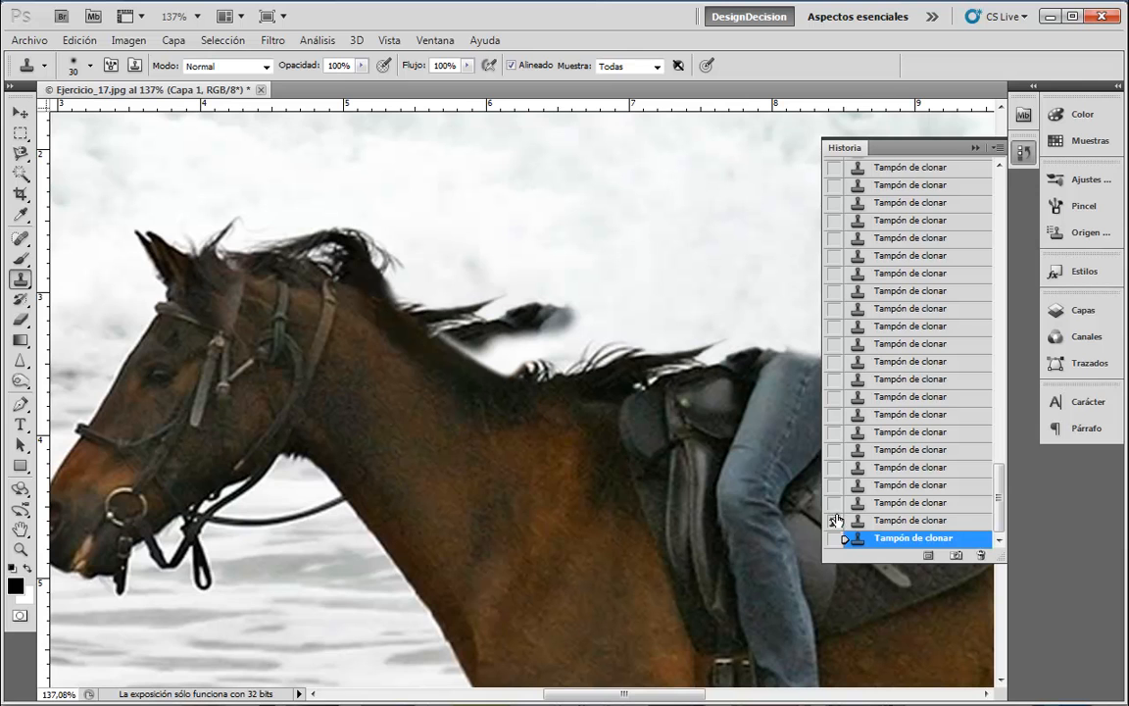
pyautogui.click(880, 524)
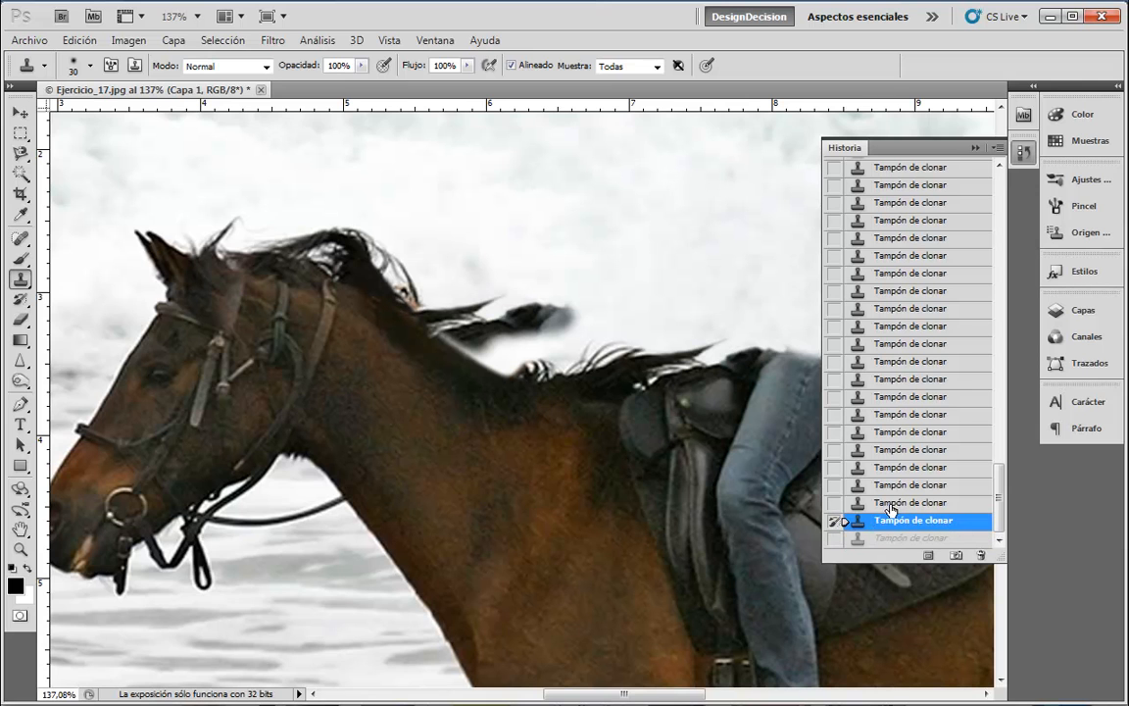
pyautogui.click(892, 503)
pyautogui.click(835, 503)
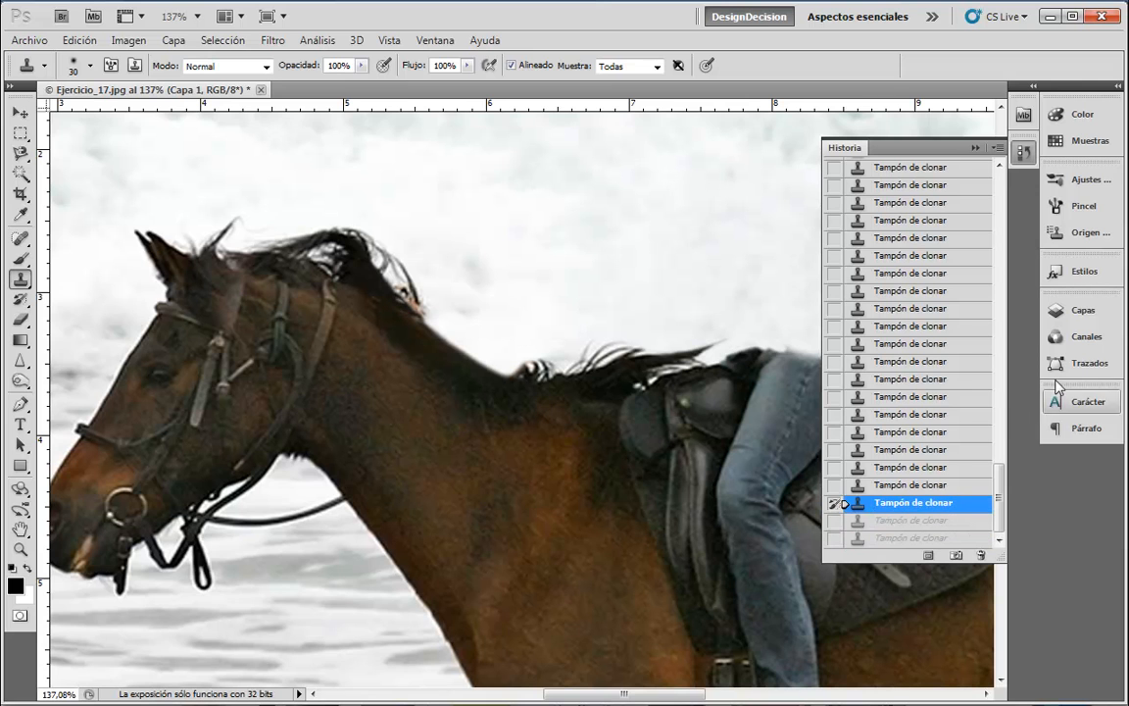
pyautogui.click(912, 538)
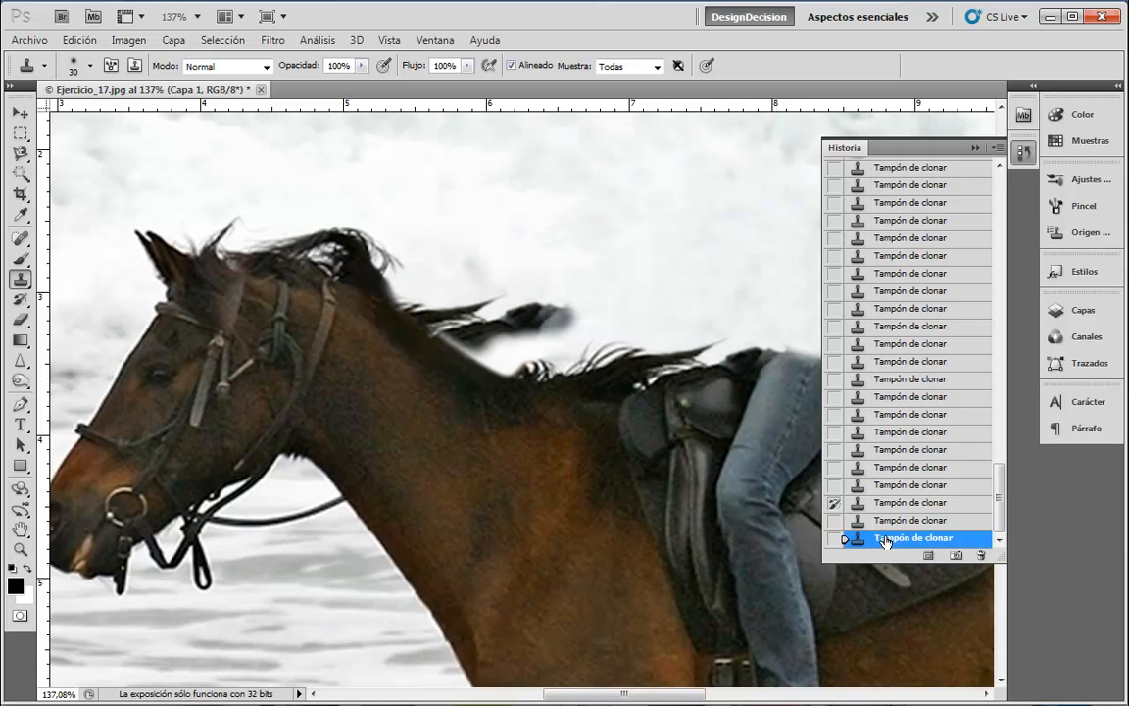
pyautogui.click(1024, 153)
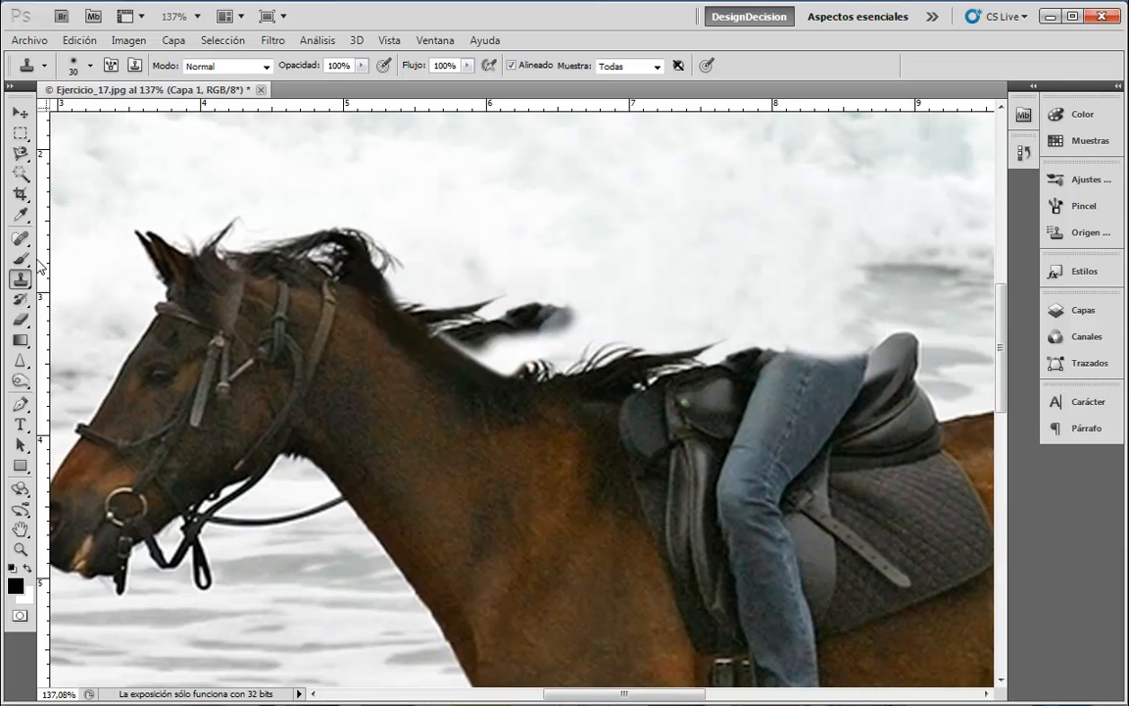
# - With the History Brush at size 15, paint away the grey smudge and overlong strand
pyautogui.click(23, 298)
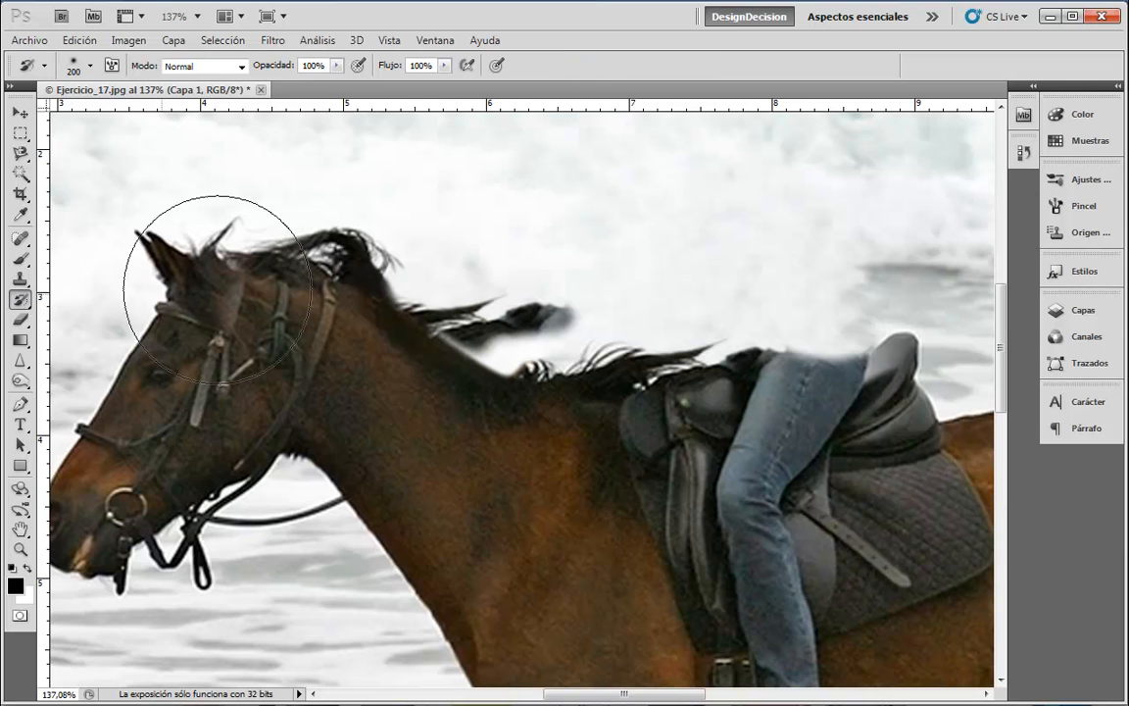
pyautogui.press('[')
pyautogui.press('[')
pyautogui.press('[')
pyautogui.press('[')
pyautogui.press('[')
pyautogui.press('[')
pyautogui.press('[')
pyautogui.press('[')
pyautogui.press('[')
pyautogui.press('[')
pyautogui.press('[')
pyautogui.press('[')
pyautogui.press('[')
pyautogui.press('[')
pyautogui.press('[')
pyautogui.press('[')
pyautogui.moveTo(566, 314)
pyautogui.mouseDown()
pyautogui.moveTo(521, 317)
pyautogui.moveTo(498, 326)
pyautogui.moveTo(508, 338)
pyautogui.moveTo(469, 333)
pyautogui.moveTo(479, 350)
pyautogui.moveTo(445, 336)
pyautogui.moveTo(506, 326)
pyautogui.moveTo(470, 349)
pyautogui.mouseUp()
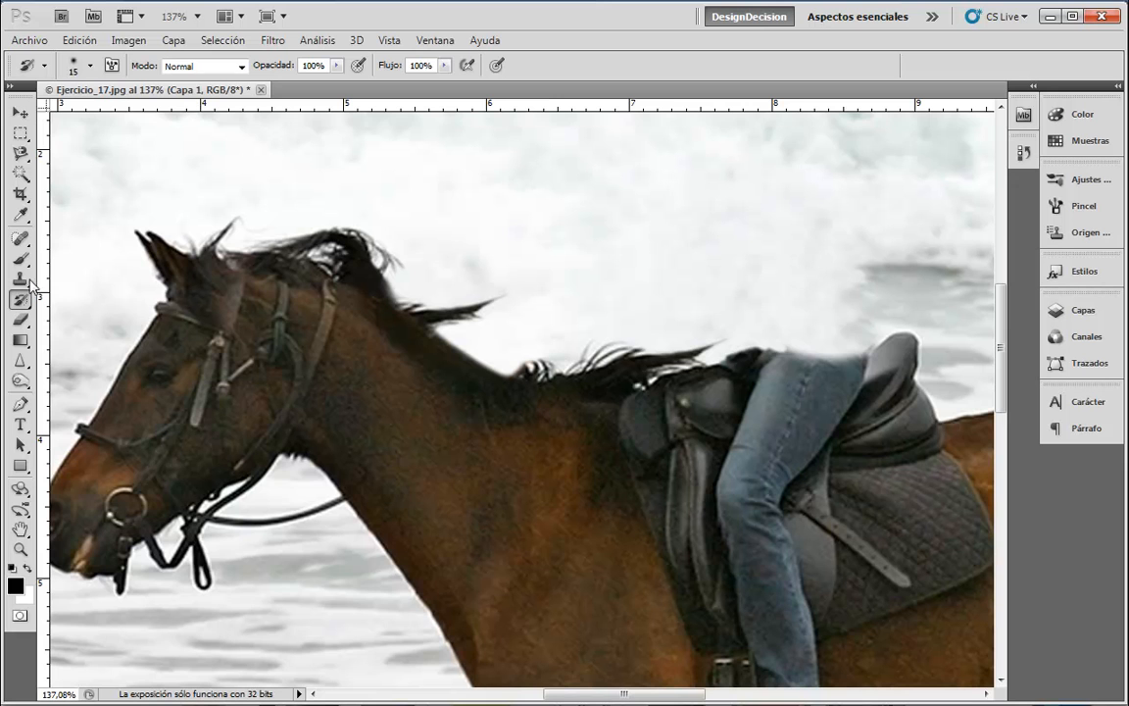
# - Clone mane hair along the top of the neck at sizes 15 and 45, undoing the last strands
pyautogui.click(21, 238)
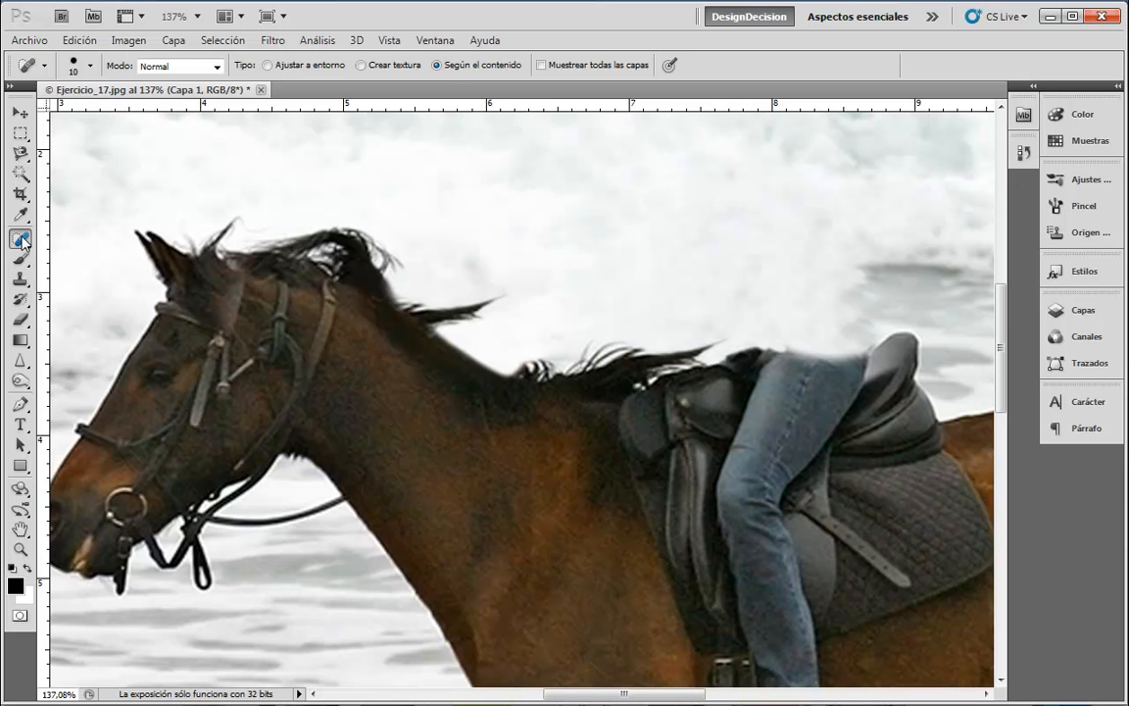
pyautogui.click(19, 281)
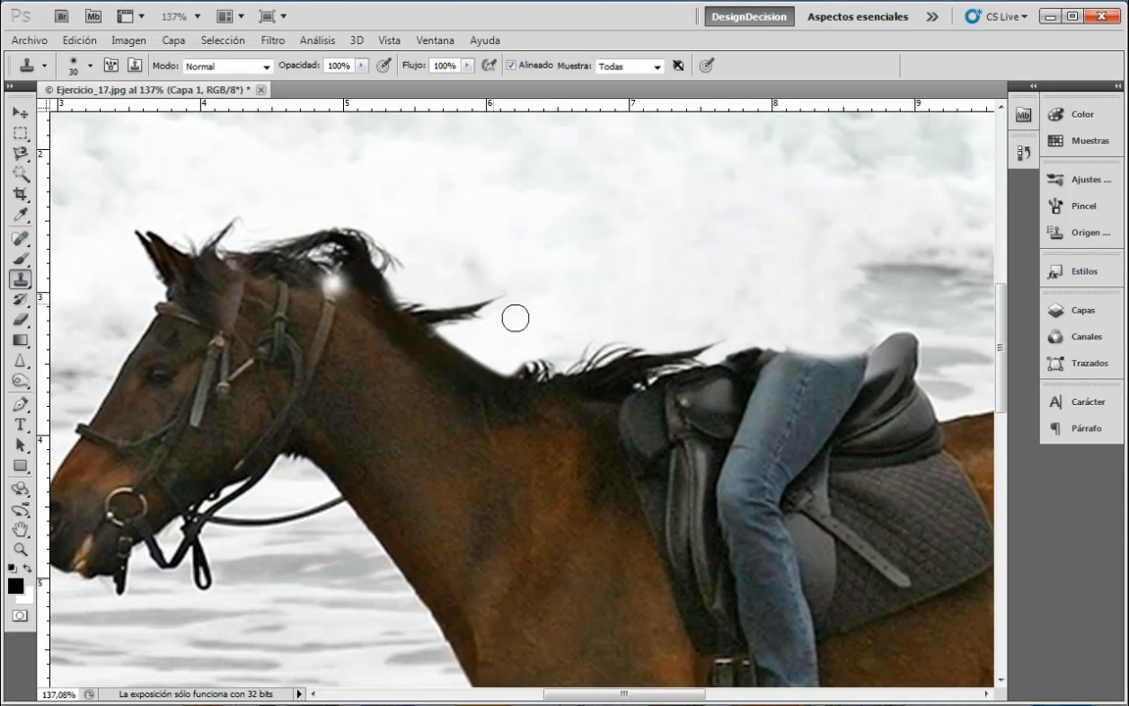
pyautogui.keyDown('alt'); pyautogui.click(325, 243); pyautogui.keyUp('alt')
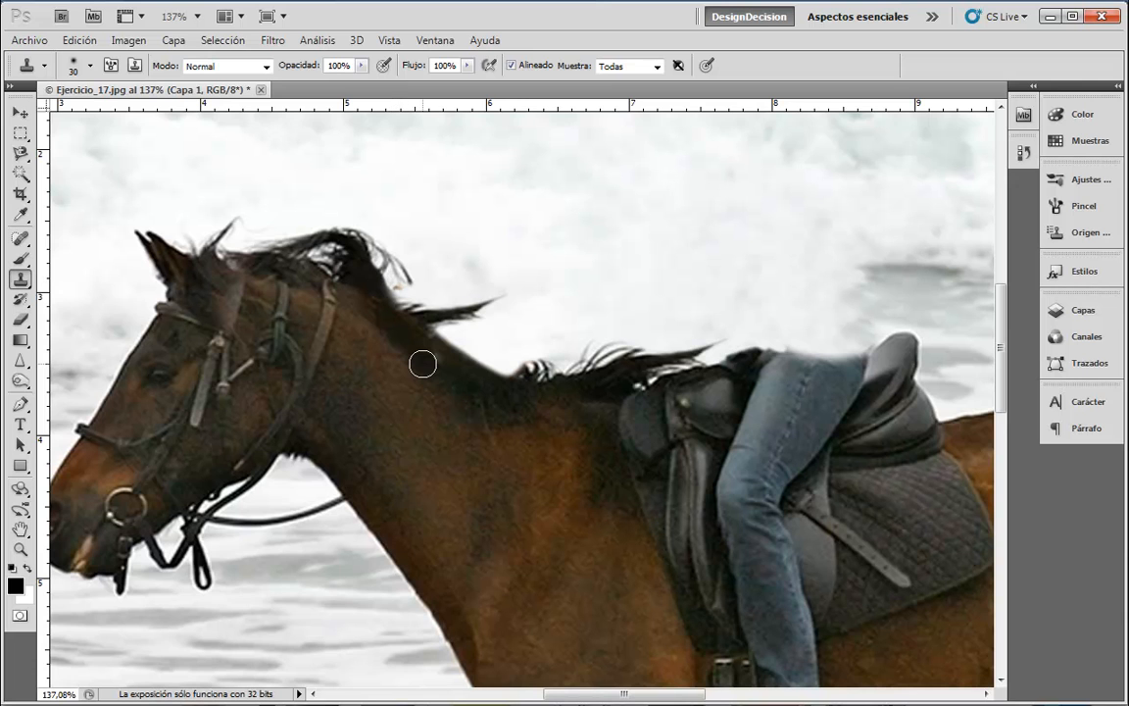
pyautogui.keyDown('alt'); pyautogui.click(370, 270); pyautogui.keyUp('alt')
pyautogui.press('[')
pyautogui.press('[')
pyautogui.press('[')
pyautogui.moveTo(387, 284)
pyautogui.mouseDown()
pyautogui.moveTo(415, 304)
pyautogui.moveTo(393, 290)
pyautogui.moveTo(454, 265)
pyautogui.moveTo(435, 298)
pyautogui.mouseUp()
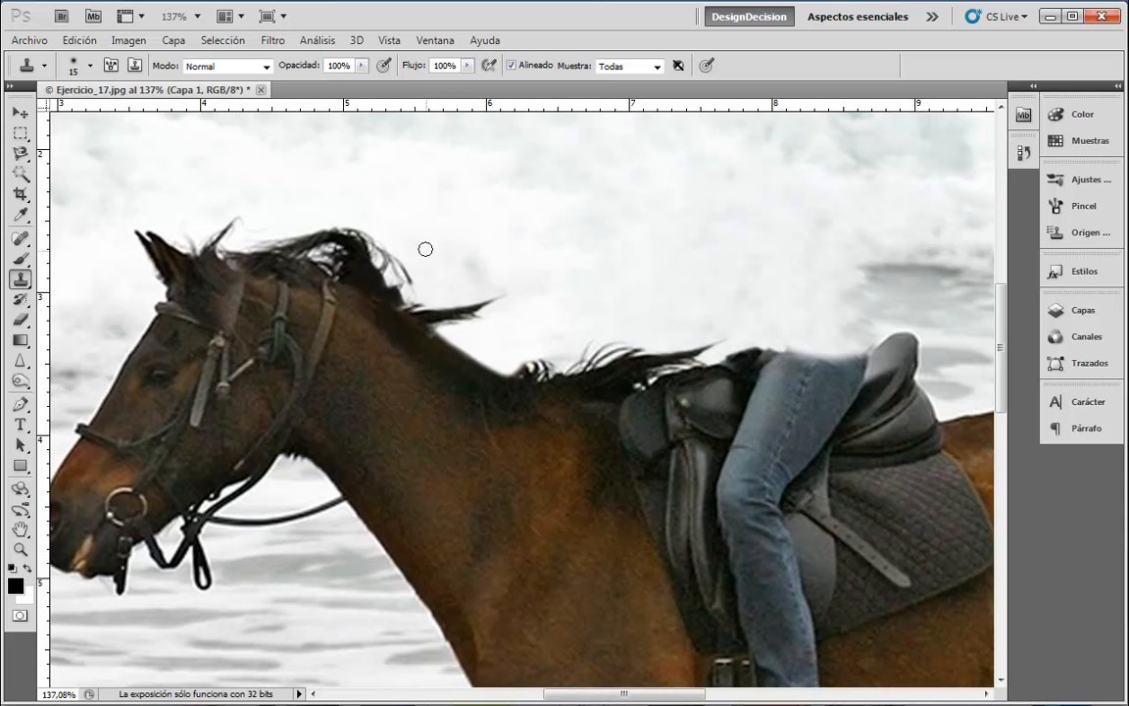
pyautogui.press(']')
pyautogui.press(']')
pyautogui.press(']')
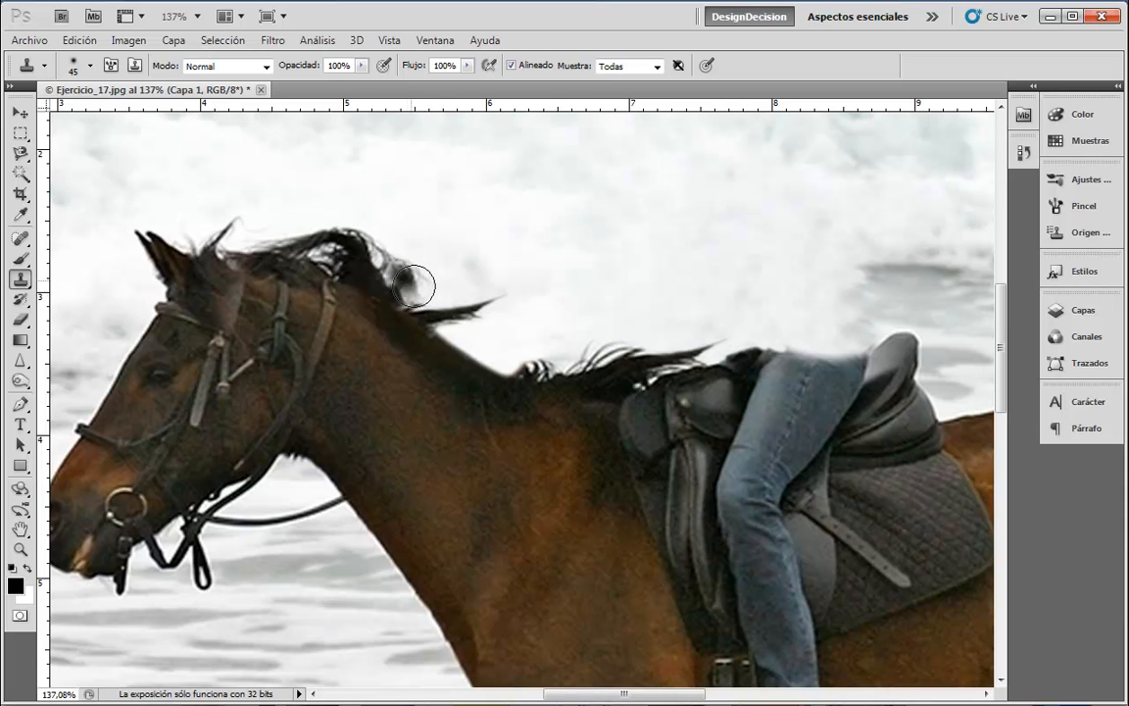
pyautogui.moveTo(425, 302)
pyautogui.mouseDown()
pyautogui.moveTo(485, 330)
pyautogui.moveTo(500, 354)
pyautogui.moveTo(369, 265)
pyautogui.mouseUp()
pyautogui.hotkey('ctrl', 'z')
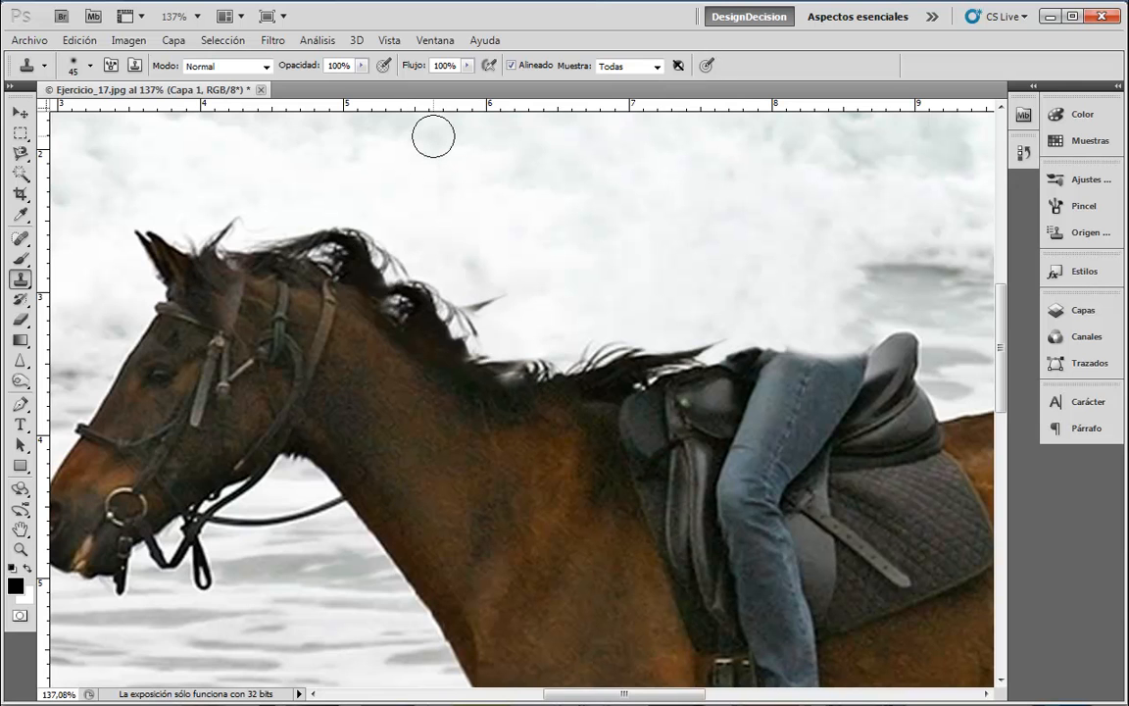
# - Set an earlier clone state as History Brush source and paint back the mane strand tip and base
pyautogui.click(1023, 152)
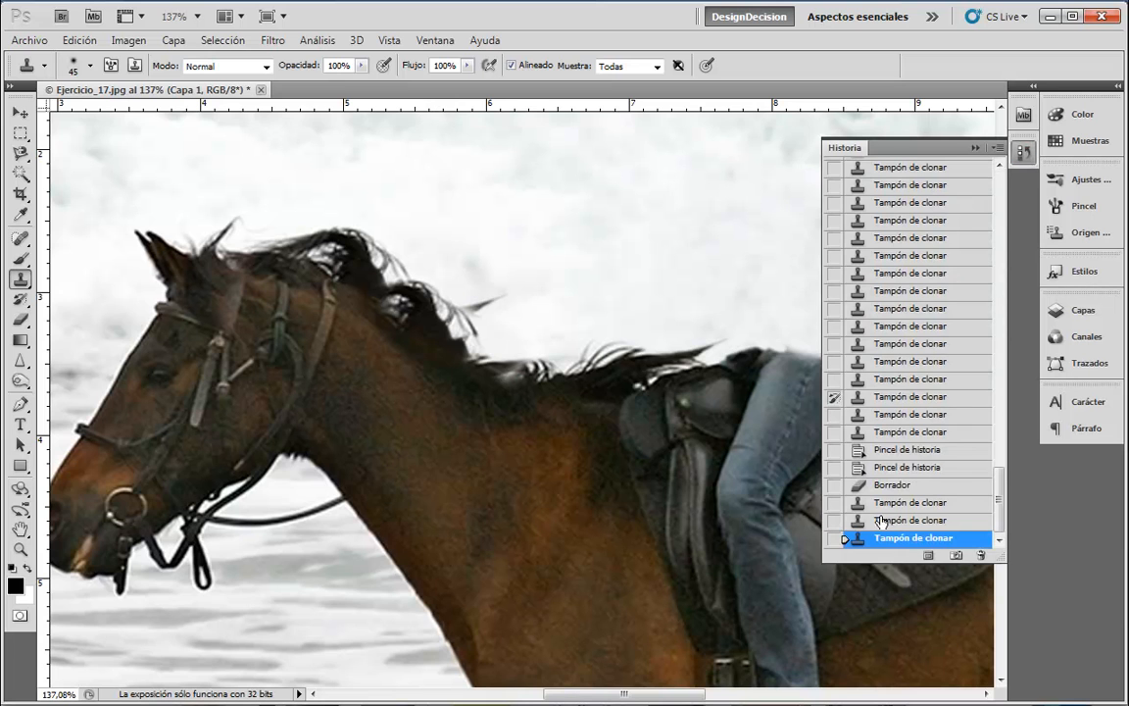
pyautogui.click(835, 507)
pyautogui.click(1023, 153)
pyautogui.click(22, 301)
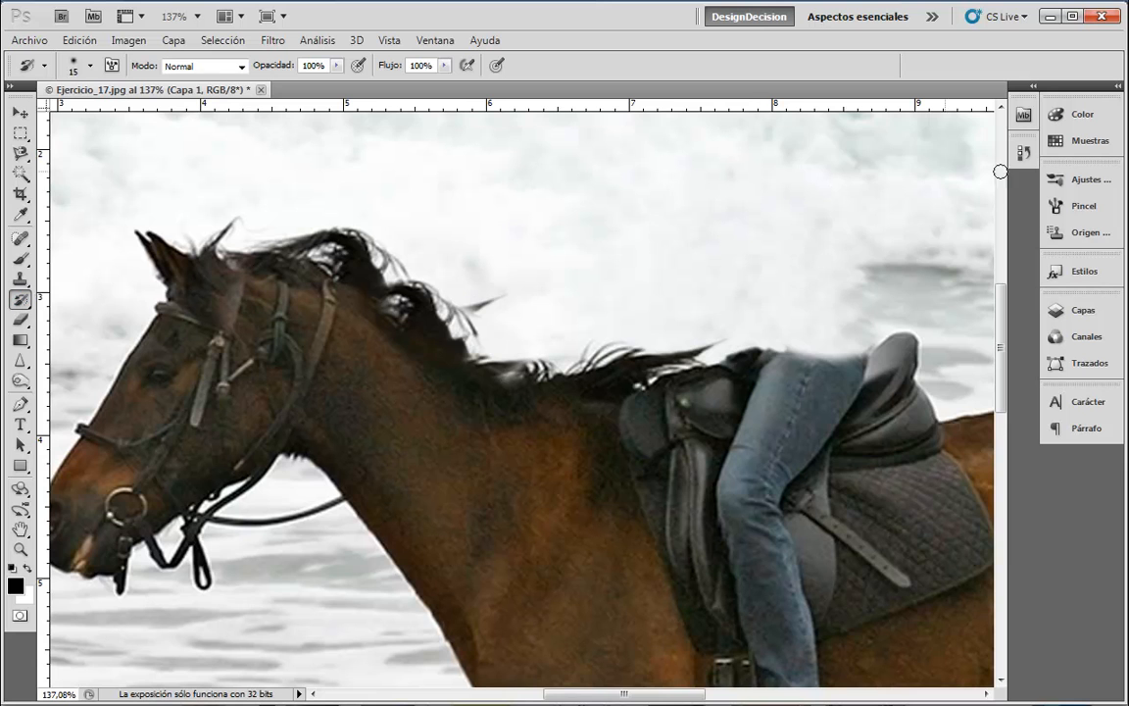
pyautogui.click(1023, 152)
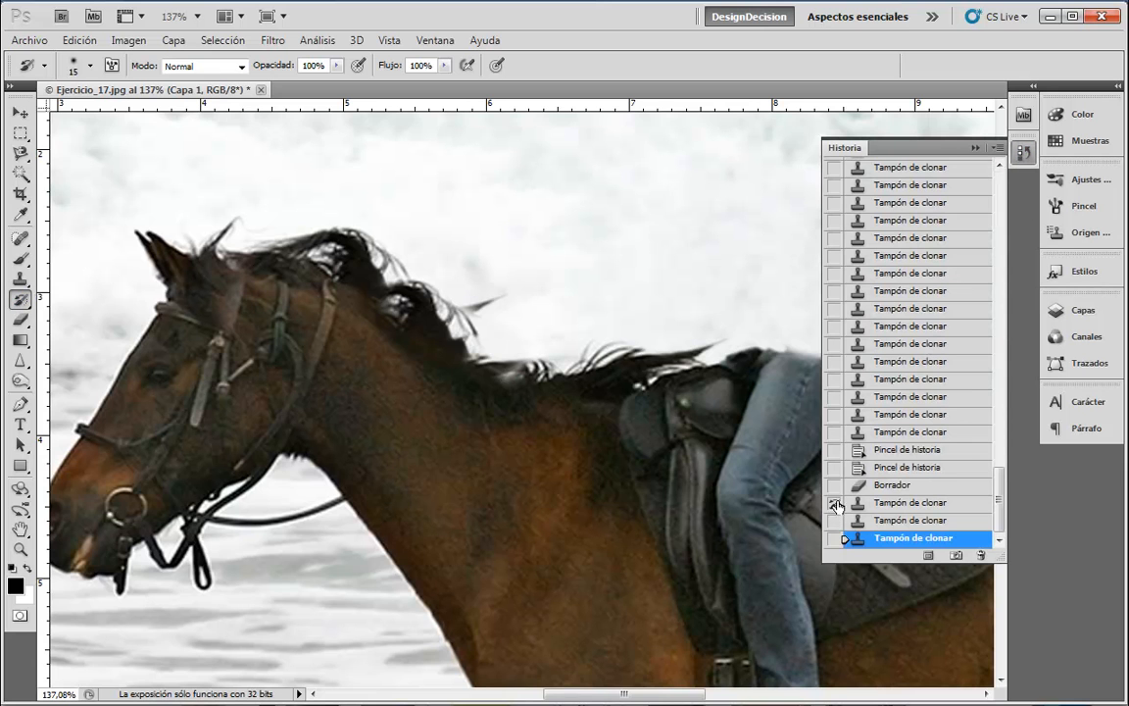
pyautogui.click(887, 505)
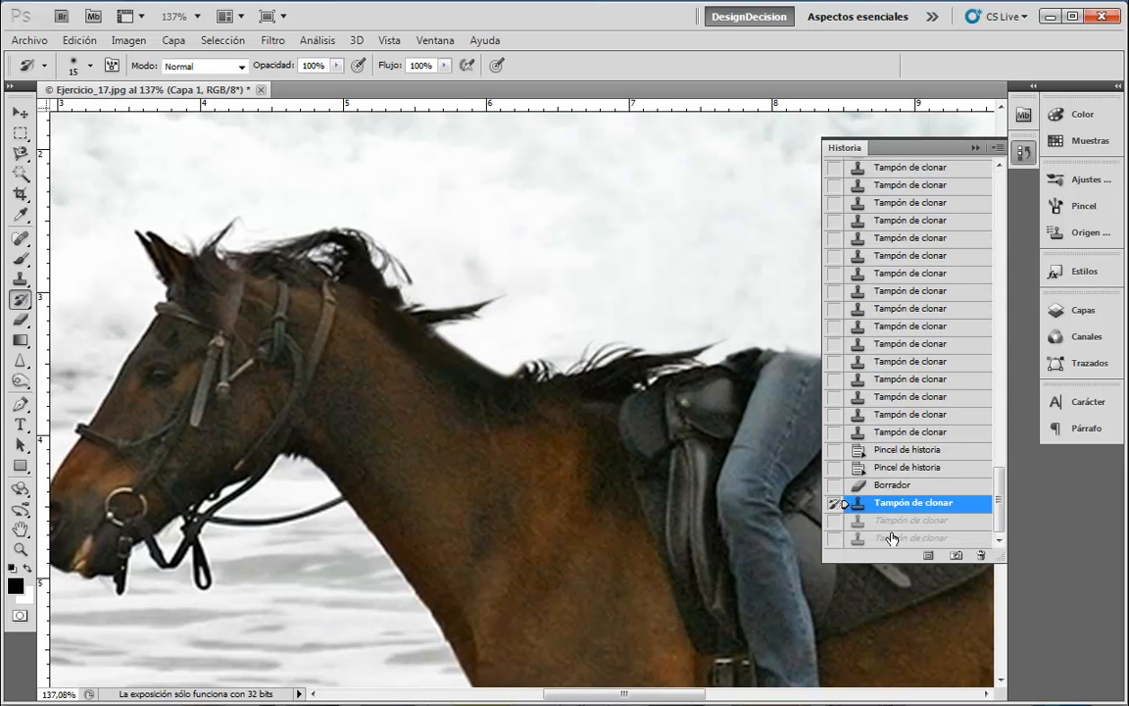
pyautogui.click(890, 542)
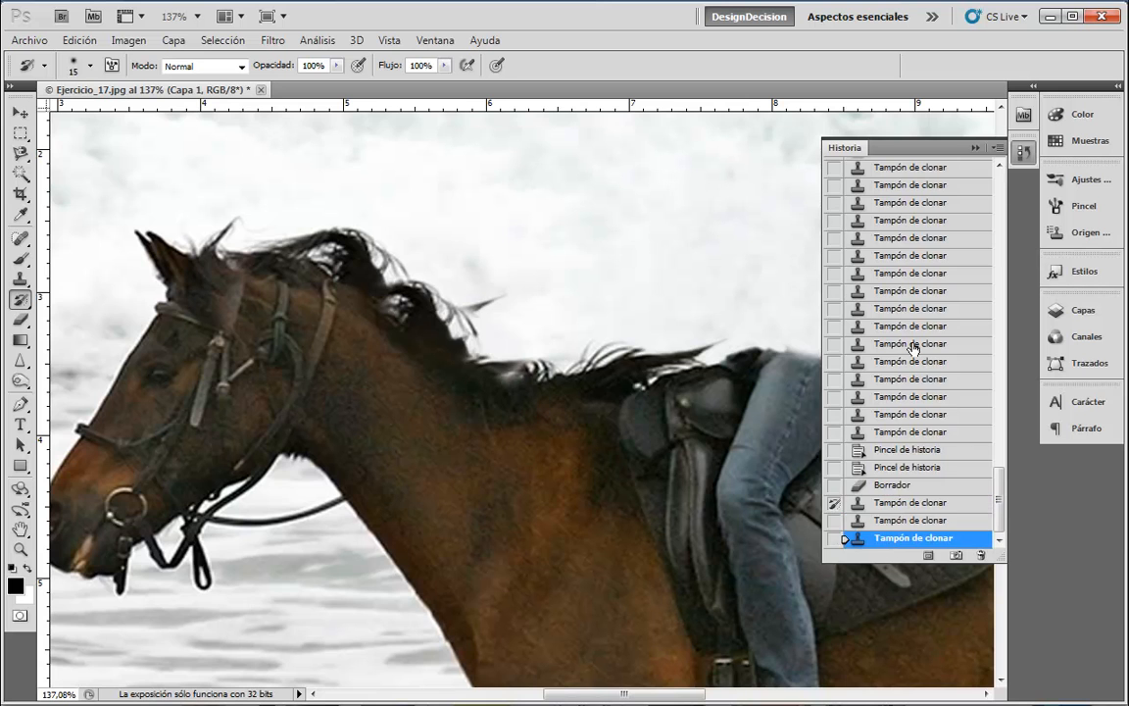
pyautogui.click(1024, 155)
pyautogui.moveTo(498, 298); pyautogui.dragTo(457, 315)
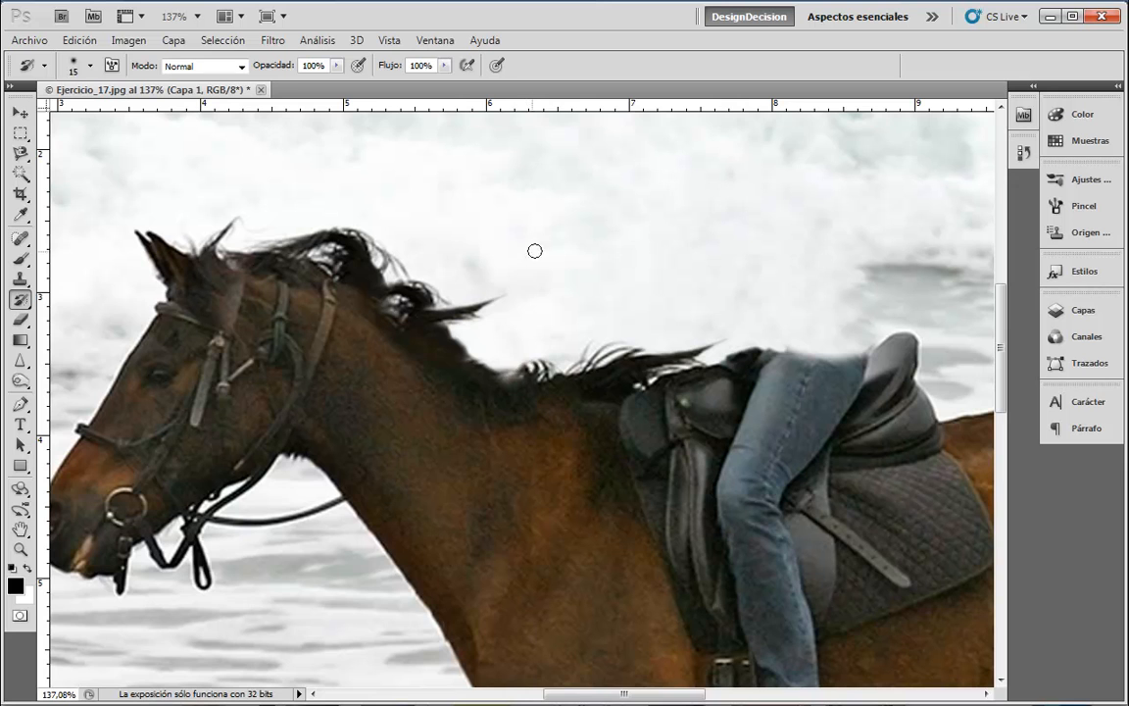
# - Sample a dark mane tone and paint out the stray hairs near the withers with a 5 px brush
pyautogui.click(20, 258)
pyautogui.press('[')
pyautogui.press('[')
pyautogui.press('[')
pyautogui.press('[')
pyautogui.press('[')
pyautogui.press('[')
pyautogui.press('[')
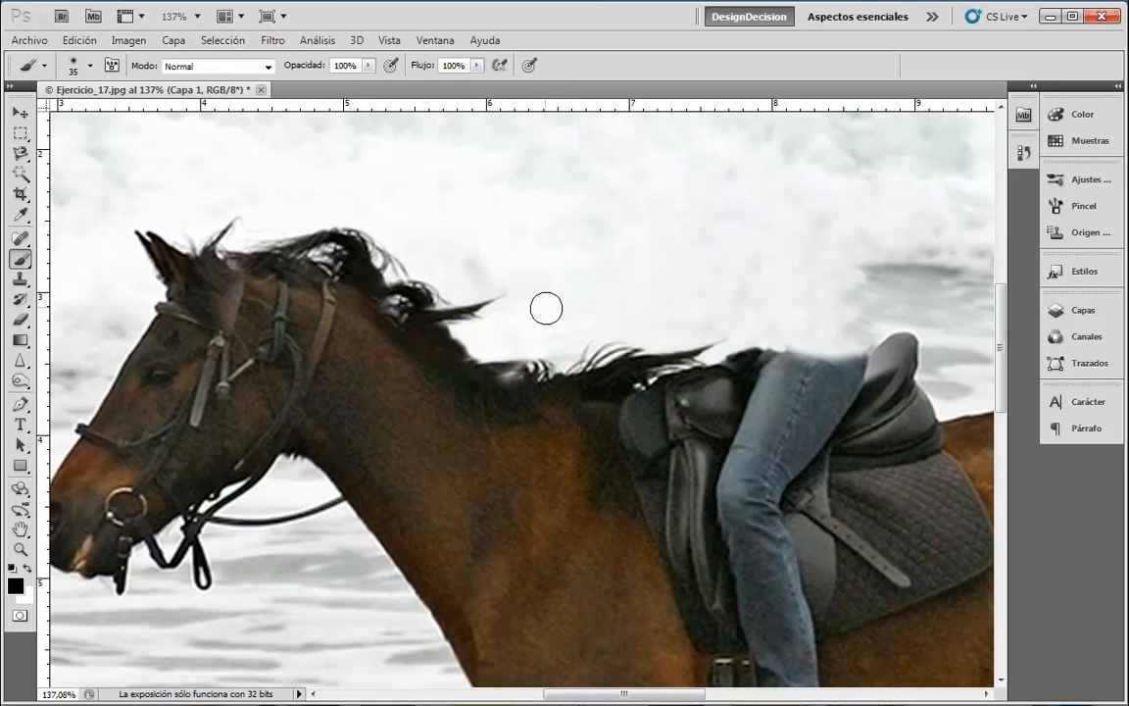
pyautogui.keyDown('alt'); pyautogui.click(509, 358); pyautogui.keyUp('alt')
pyautogui.press('[')
pyautogui.press('[')
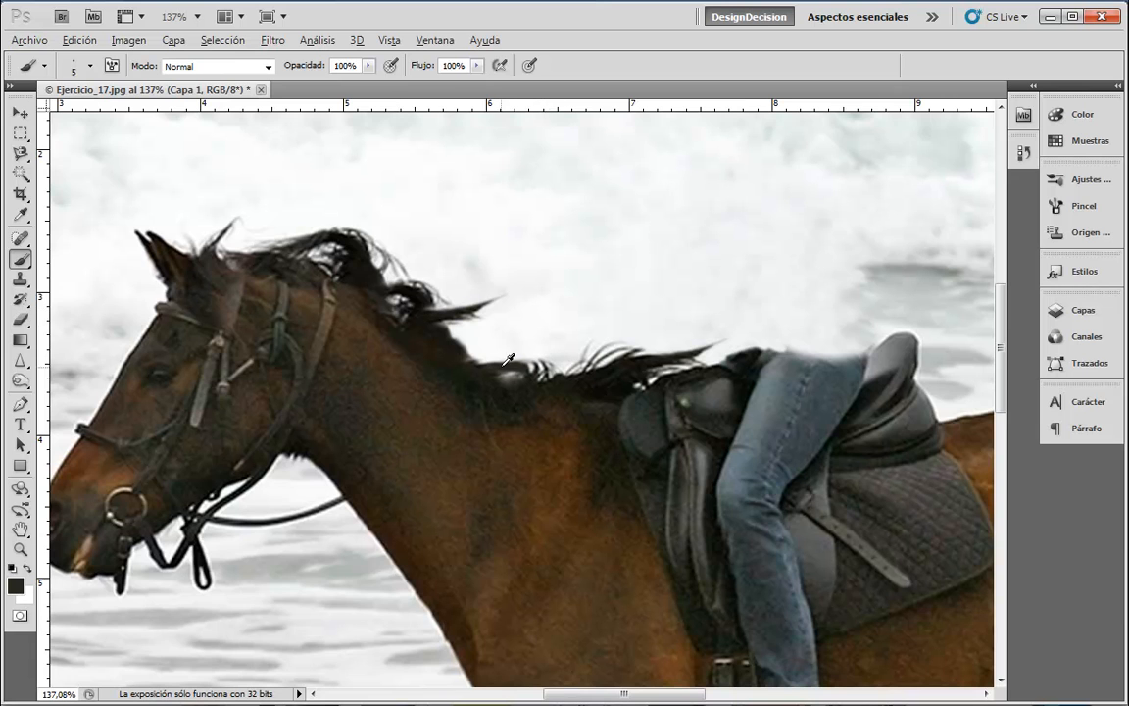
pyautogui.moveTo(473, 361); pyautogui.dragTo(508, 357)
pyautogui.moveTo(511, 349); pyautogui.dragTo(466, 342)
# - Set the brush to a soft 7 px tip and pan over the horse's neck
pyautogui.click(90, 65)
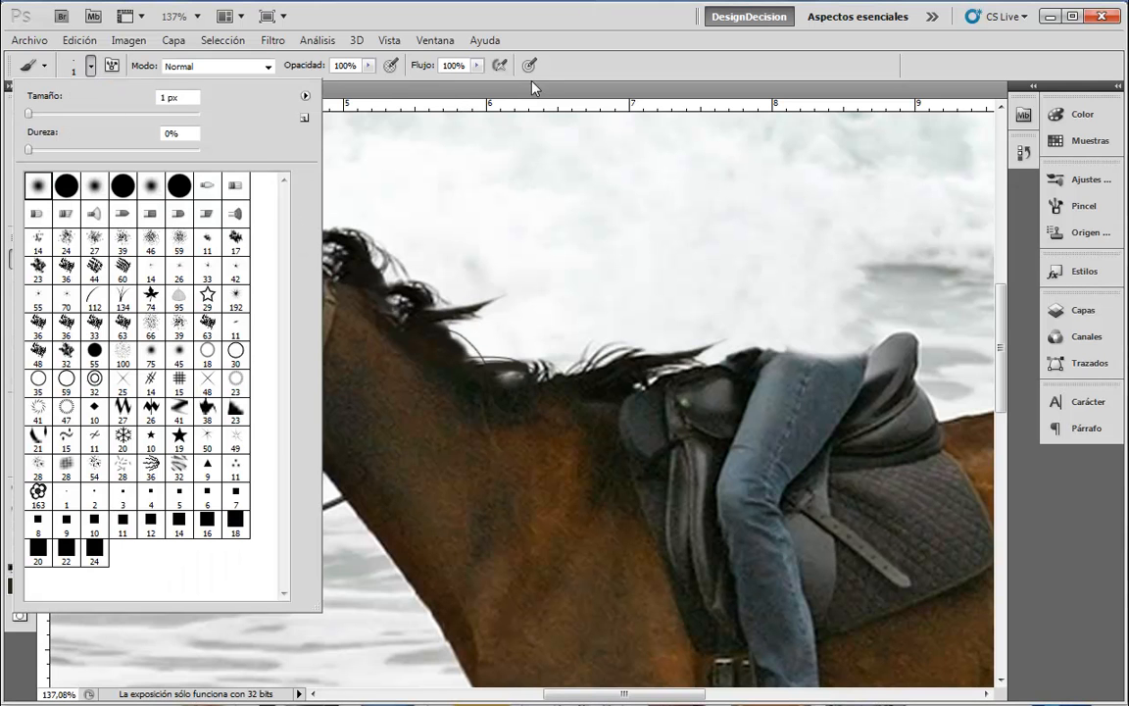
pyautogui.click(531, 85)
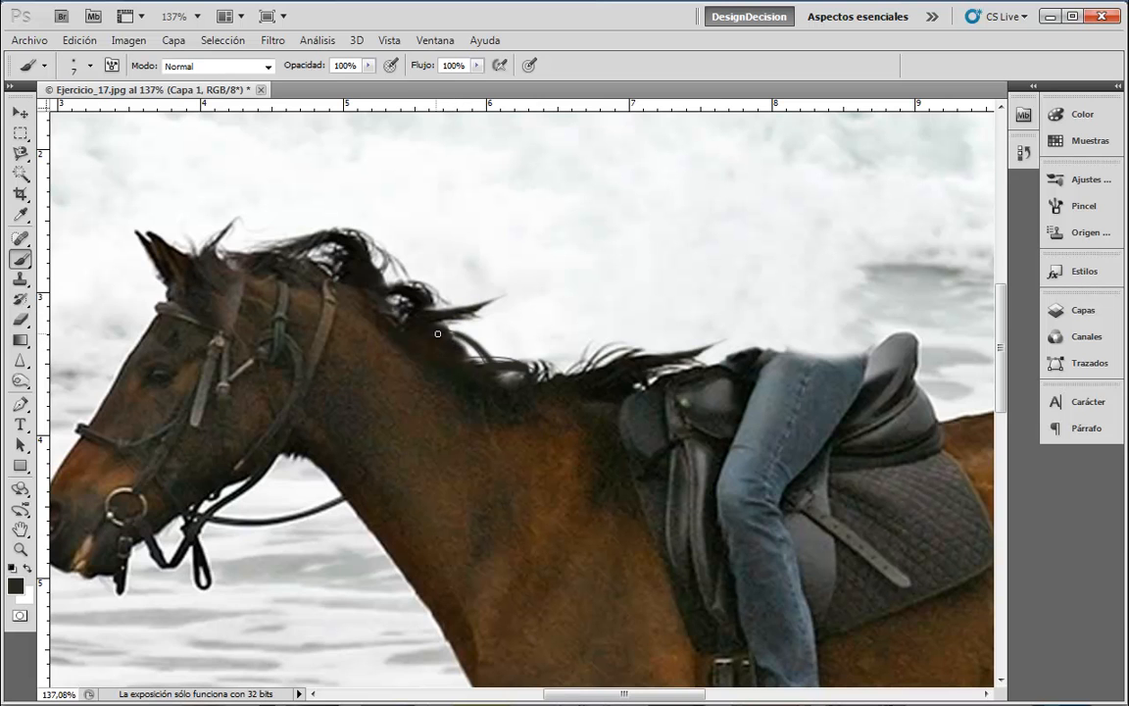
pyautogui.moveTo(916, 469); pyautogui.dragTo(890, 448)
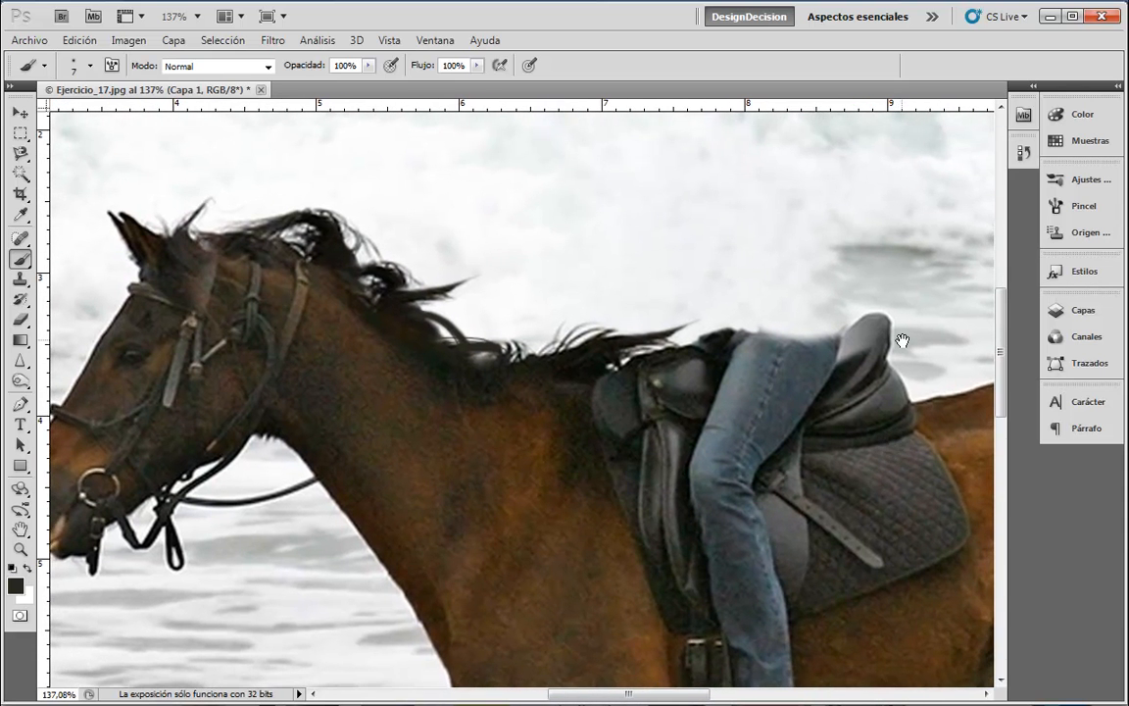
# - Toggle Capa 1's visibility to compare with the original, leaving it shown, then pan toward the saddle
pyautogui.click(1059, 310)
pyautogui.click(818, 171)
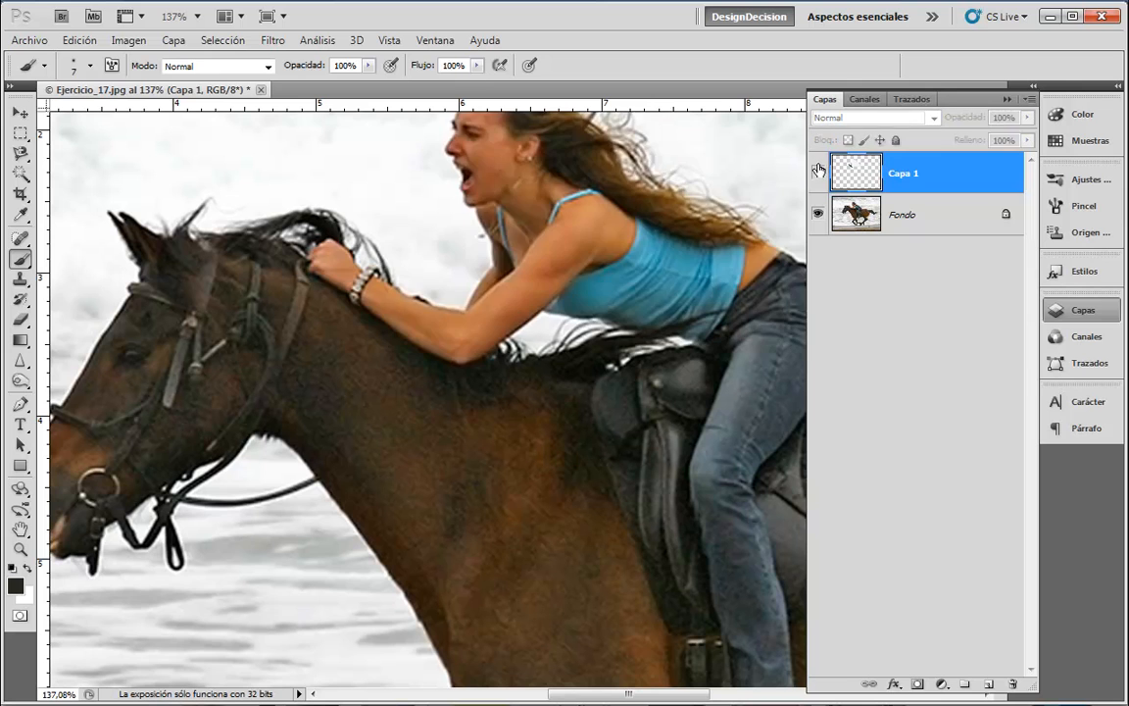
pyautogui.click(819, 173)
pyautogui.click(818, 172)
pyautogui.click(818, 173)
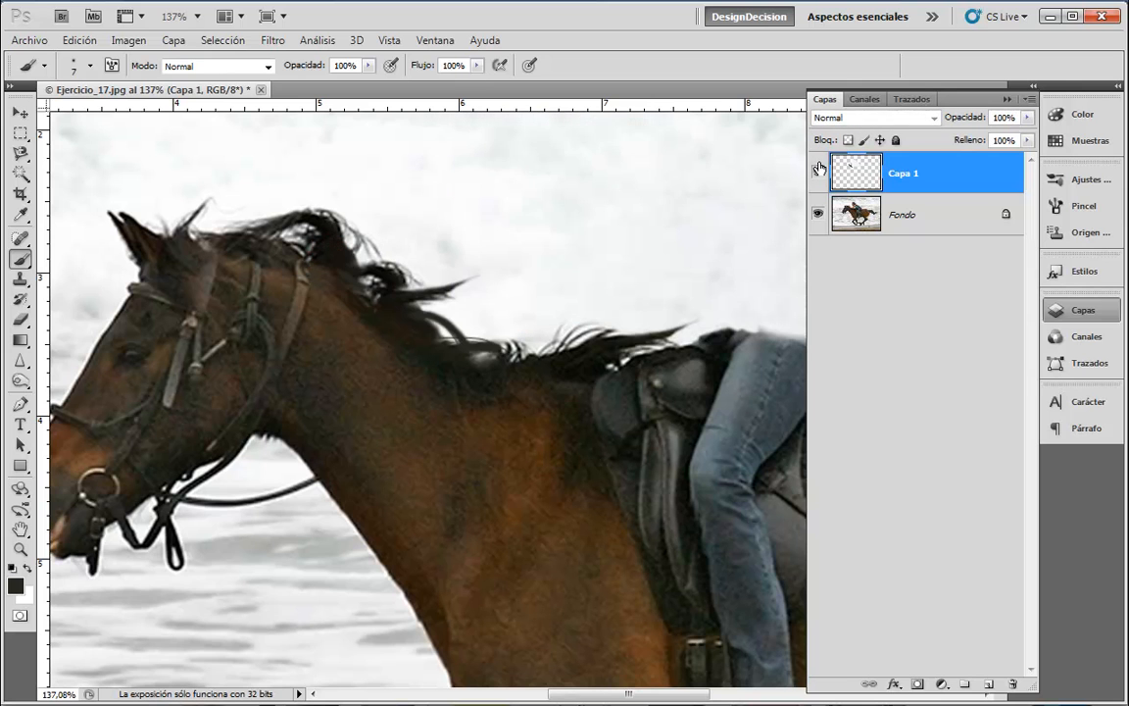
pyautogui.click(819, 171)
pyautogui.click(819, 172)
pyautogui.moveTo(741, 222); pyautogui.dragTo(376, 80)
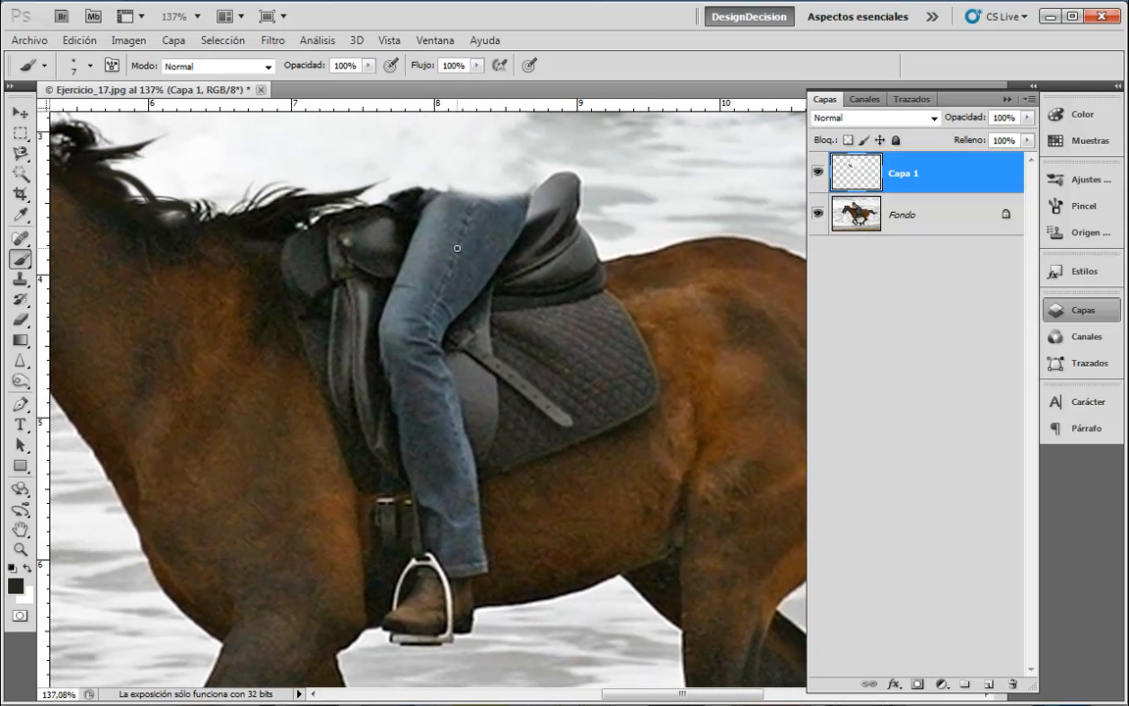
# - At clone size 10, clone sky and saddle over the rider's leg beside the saddle
pyautogui.click(20, 278)
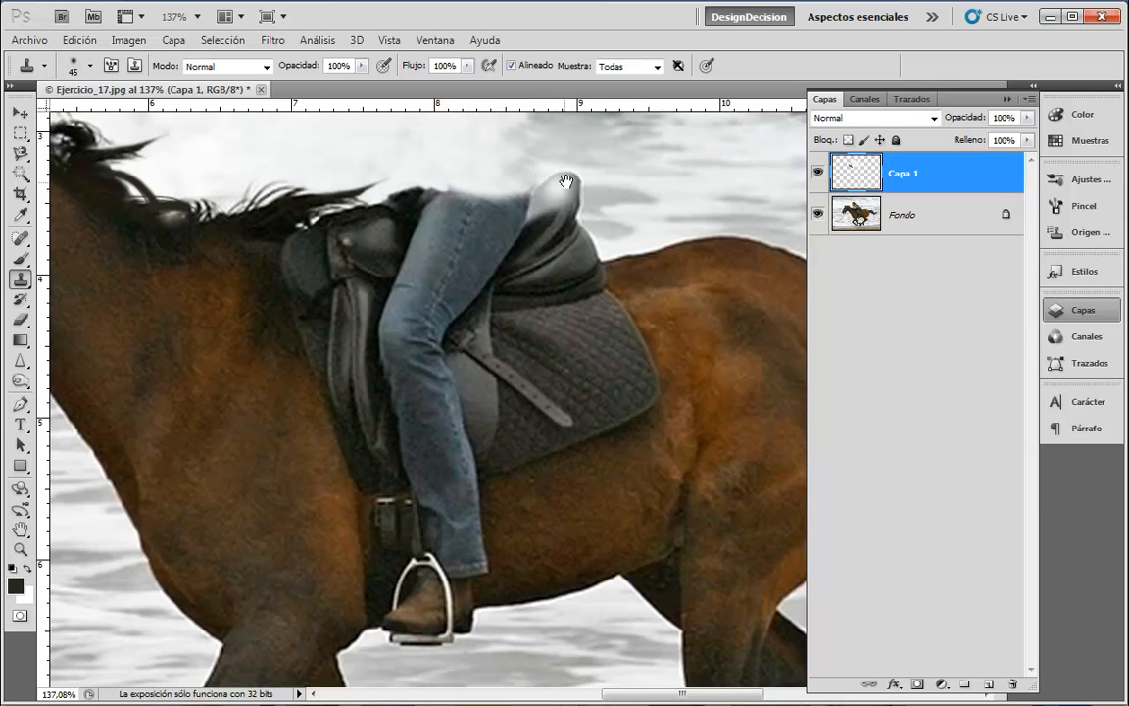
pyautogui.moveTo(569, 181); pyautogui.dragTo(655, 338)
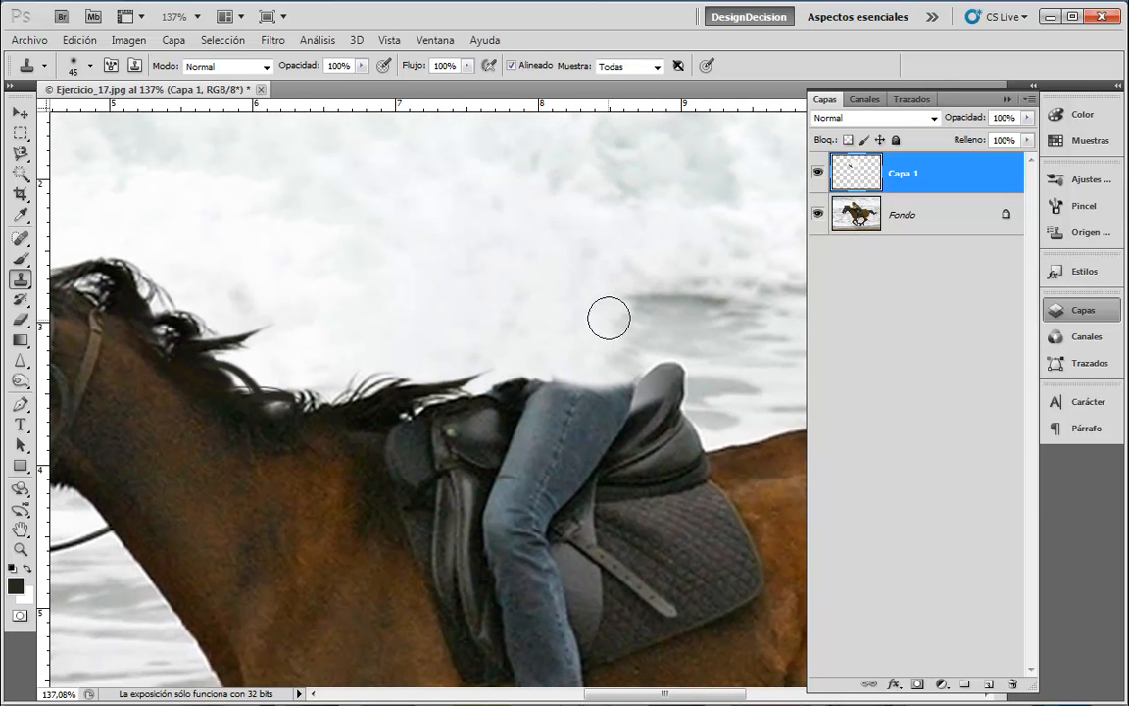
pyautogui.press('[')
pyautogui.press('[')
pyautogui.press('[')
pyautogui.press('[')
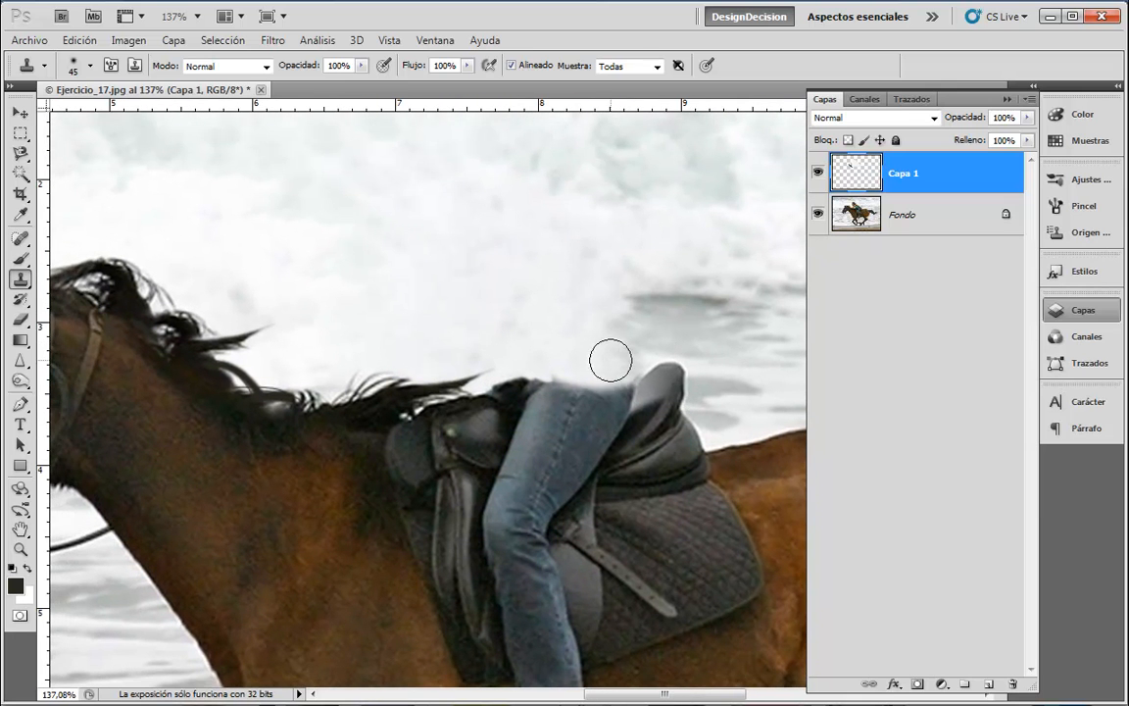
pyautogui.moveTo(540, 375)
pyautogui.mouseDown()
pyautogui.moveTo(640, 370)
pyautogui.moveTo(592, 387)
pyautogui.moveTo(533, 380)
pyautogui.moveTo(564, 382)
pyautogui.mouseUp()
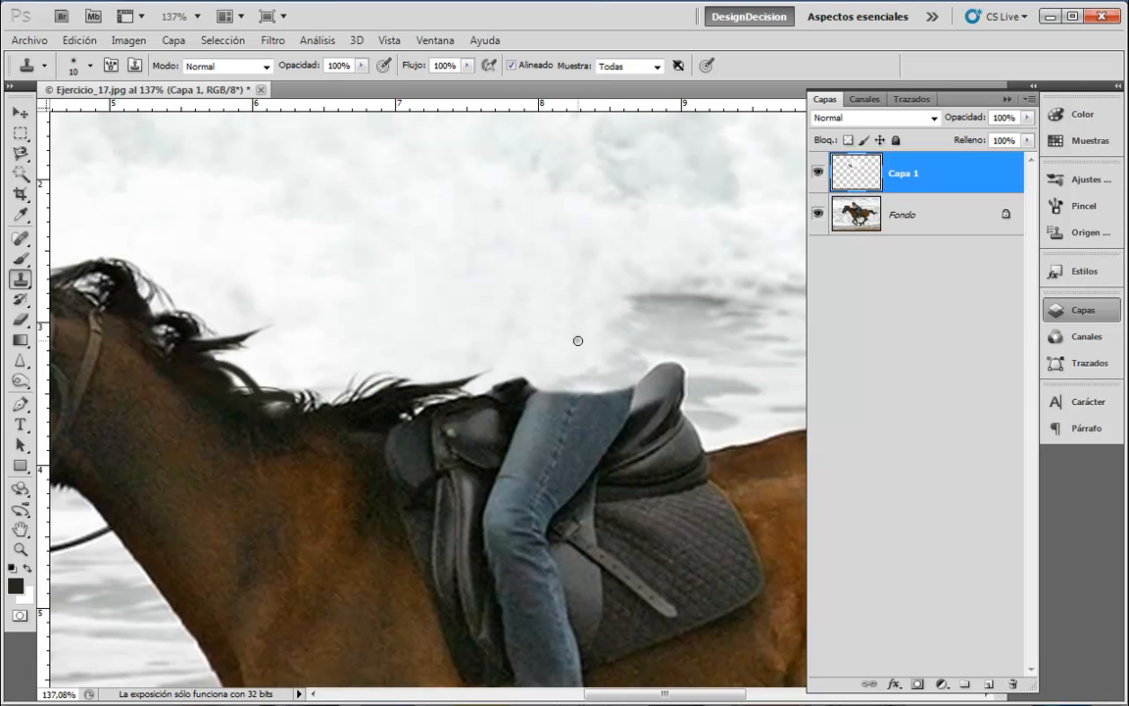
pyautogui.keyDown('alt'); pyautogui.click(519, 412); pyautogui.keyUp('alt')
pyautogui.moveTo(520, 423)
pyautogui.mouseDown()
pyautogui.moveTo(510, 437)
pyautogui.moveTo(529, 397)
pyautogui.moveTo(519, 445)
pyautogui.moveTo(533, 393)
pyautogui.moveTo(541, 399)
pyautogui.mouseUp()
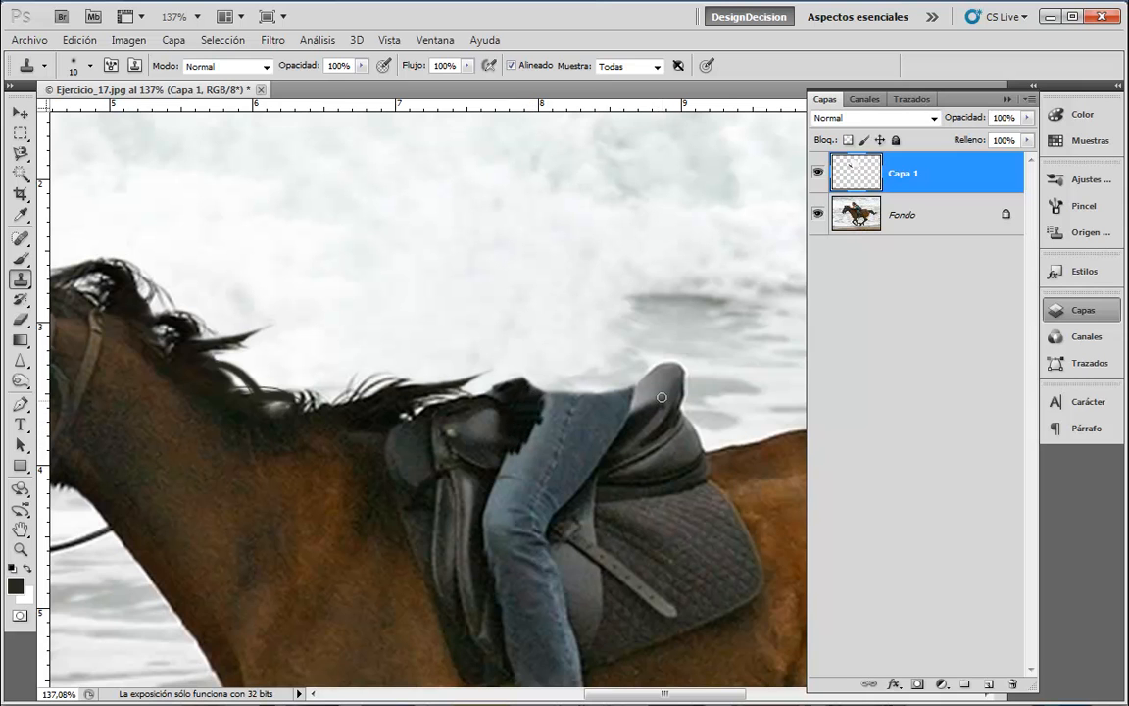
pyautogui.moveTo(639, 400)
pyautogui.mouseDown()
pyautogui.moveTo(615, 446)
pyautogui.moveTo(642, 408)
pyautogui.moveTo(591, 474)
pyautogui.mouseUp()
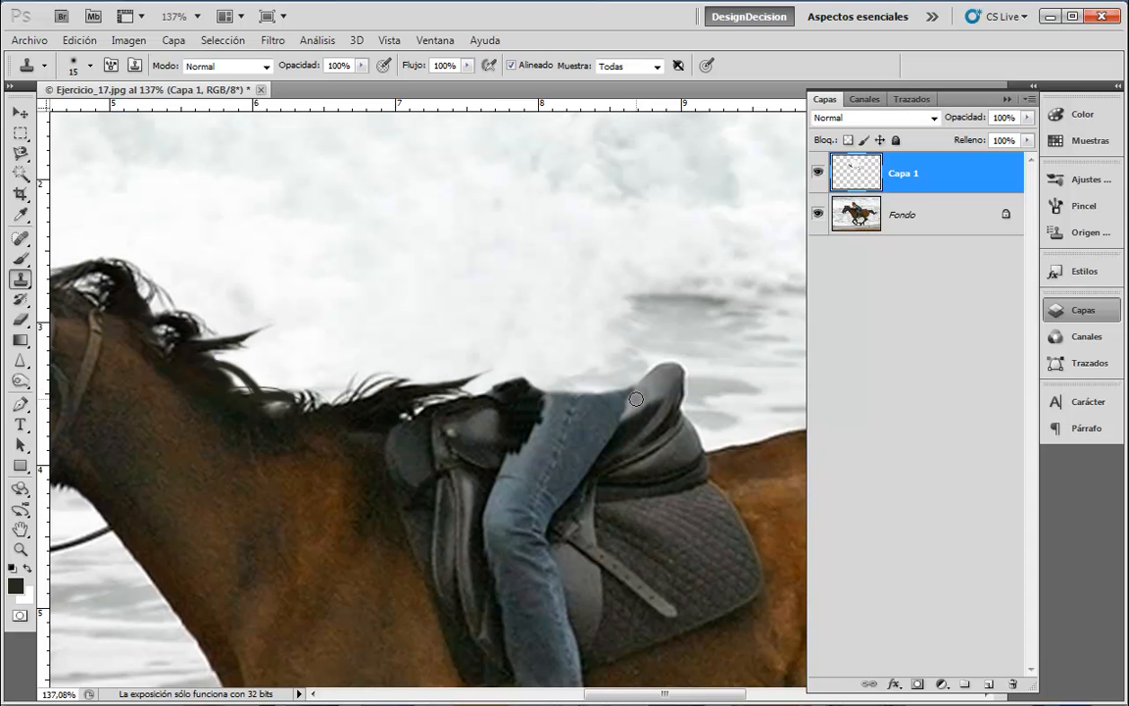
pyautogui.moveTo(625, 411)
pyautogui.mouseDown()
pyautogui.moveTo(617, 431)
pyautogui.moveTo(625, 413)
pyautogui.mouseUp()
# - Clone saddle down the jeans edge and extend the black saddle over the jeans
pyautogui.keyDown('alt'); pyautogui.click(614, 430); pyautogui.keyUp('alt')
pyautogui.moveTo(606, 442); pyautogui.dragTo(586, 472)
pyautogui.scroll(-3, 588, 216)
pyautogui.keyDown('alt'); pyautogui.click(513, 275); pyautogui.keyUp('alt')
pyautogui.moveTo(514, 291)
pyautogui.mouseDown()
pyautogui.moveTo(509, 307)
pyautogui.moveTo(533, 277)
pyautogui.moveTo(482, 251)
pyautogui.moveTo(534, 287)
pyautogui.moveTo(525, 317)
pyautogui.moveTo(532, 310)
pyautogui.moveTo(498, 323)
pyautogui.moveTo(547, 303)
pyautogui.moveTo(563, 277)
pyautogui.moveTo(560, 287)
pyautogui.moveTo(602, 274)
pyautogui.mouseUp()
pyautogui.keyDown('alt'); pyautogui.click(515, 275); pyautogui.keyUp('alt')
pyautogui.keyDown('alt'); pyautogui.click(446, 258); pyautogui.keyUp('alt')
pyautogui.keyDown('alt'); pyautogui.click(516, 291); pyautogui.keyUp('alt')
# - Keep darkening the saddle edge over the jeans toward the cantle
pyautogui.hotkey('ctrl', 'z')
pyautogui.keyDown('alt'); pyautogui.click(521, 290); pyautogui.keyUp('alt')
pyautogui.keyDown('alt'); pyautogui.click(536, 289); pyautogui.keyUp('alt')
pyautogui.keyDown('alt'); pyautogui.click(560, 285); pyautogui.keyUp('alt')
pyautogui.keyDown('alt'); pyautogui.click(618, 278); pyautogui.keyUp('alt')
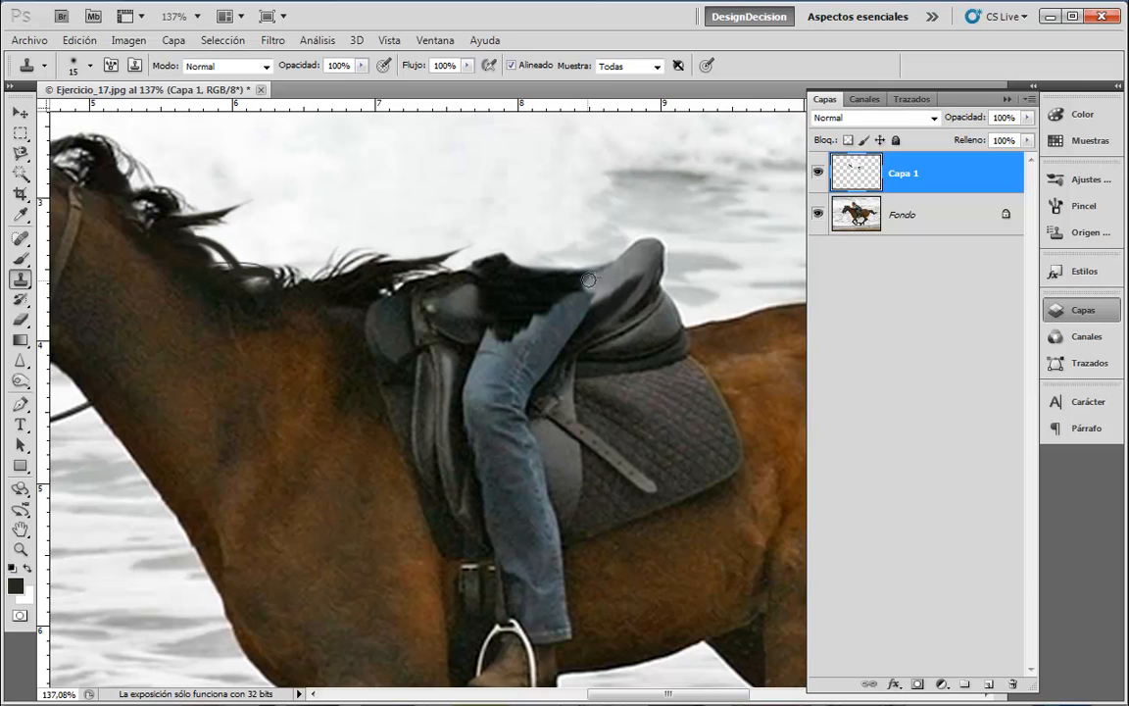
pyautogui.keyDown('alt'); pyautogui.click(555, 279); pyautogui.keyUp('alt')
pyautogui.moveTo(581, 283); pyautogui.dragTo(599, 275)
# - Clone sky down to the saddle's top edge, undoing a grey bump
pyautogui.keyDown('alt'); pyautogui.click(596, 242); pyautogui.keyUp('alt')
pyautogui.moveTo(514, 257); pyautogui.dragTo(561, 261)
pyautogui.hotkey('ctrl', 'z')
pyautogui.moveTo(467, 229)
pyautogui.mouseDown()
pyautogui.moveTo(485, 245)
pyautogui.moveTo(609, 254)
pyautogui.moveTo(549, 267)
pyautogui.moveTo(521, 242)
pyautogui.moveTo(475, 255)
pyautogui.moveTo(614, 247)
pyautogui.moveTo(587, 270)
pyautogui.mouseUp()
# - At clone size 30, cover the jeans above the stirrup with horse flank texture
pyautogui.moveTo(561, 220); pyautogui.dragTo(564, 133)
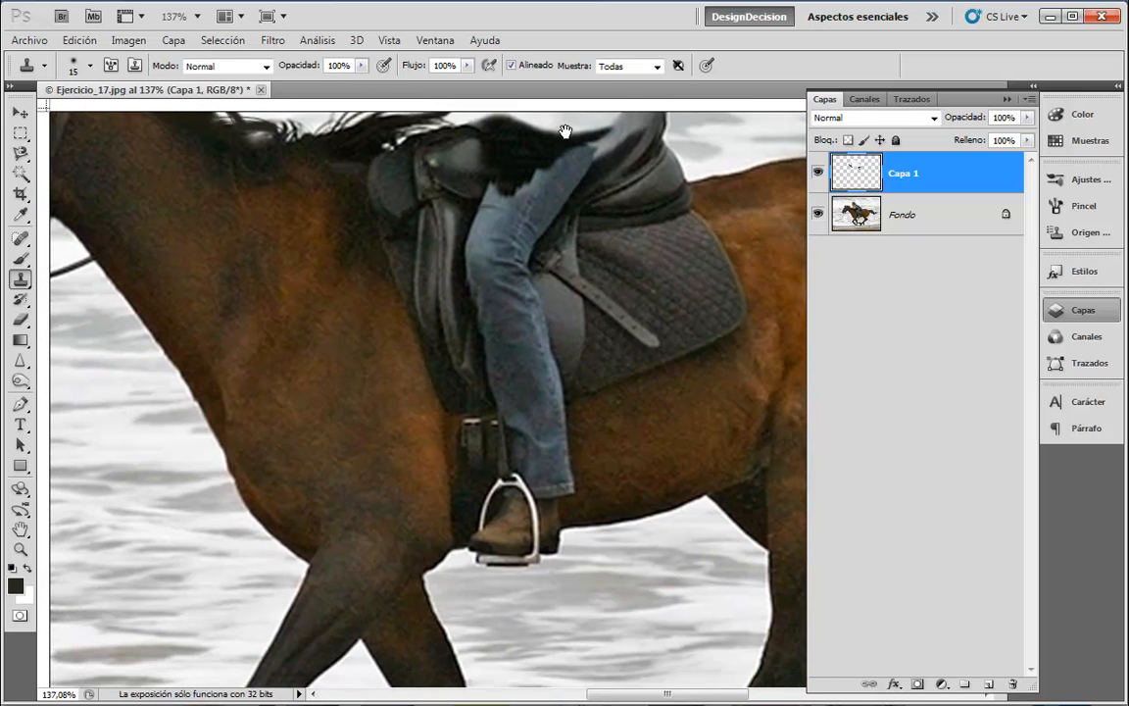
pyautogui.keyDown('alt'); pyautogui.click(586, 437); pyautogui.keyUp('alt')
pyautogui.press(']')
pyautogui.press(']')
pyautogui.press(']')
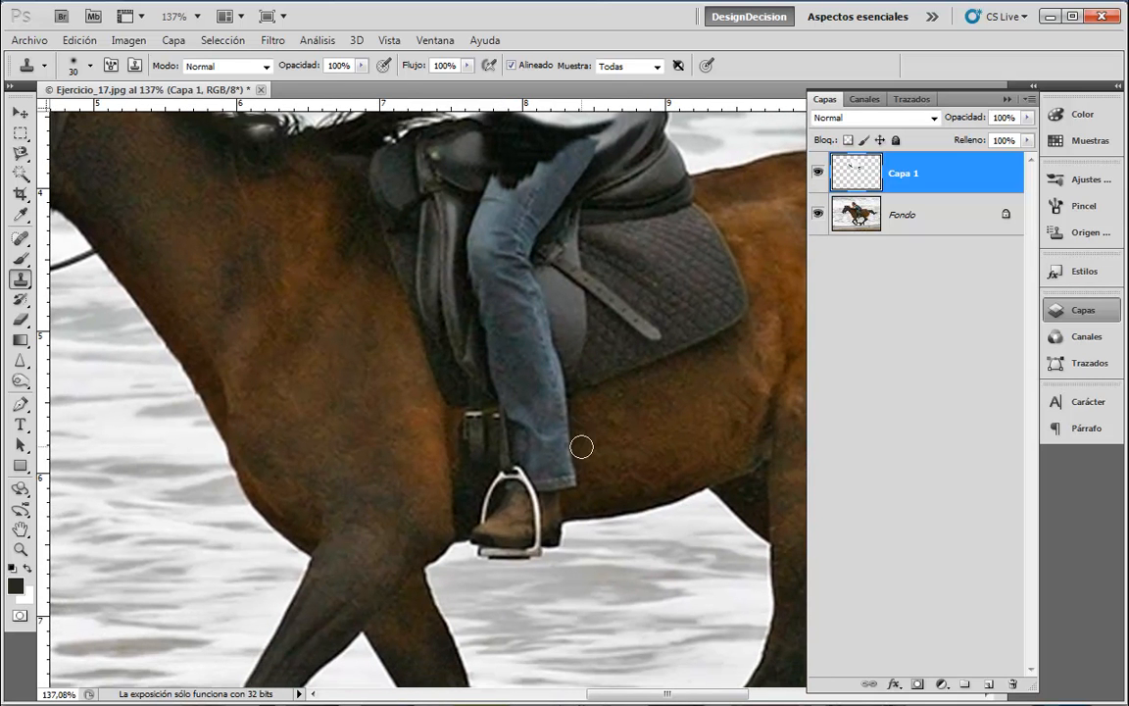
pyautogui.moveTo(574, 423)
pyautogui.mouseDown()
pyautogui.moveTo(570, 434)
pyautogui.moveTo(574, 414)
pyautogui.moveTo(564, 413)
pyautogui.moveTo(568, 471)
pyautogui.moveTo(563, 439)
pyautogui.moveTo(582, 481)
pyautogui.moveTo(567, 484)
pyautogui.moveTo(560, 469)
pyautogui.moveTo(600, 382)
pyautogui.moveTo(605, 433)
pyautogui.moveTo(600, 423)
pyautogui.moveTo(569, 428)
pyautogui.moveTo(566, 406)
pyautogui.moveTo(555, 419)
pyautogui.moveTo(586, 428)
pyautogui.moveTo(632, 411)
pyautogui.mouseUp()
pyautogui.keyDown('alt'); pyautogui.click(594, 416); pyautogui.keyUp('alt')
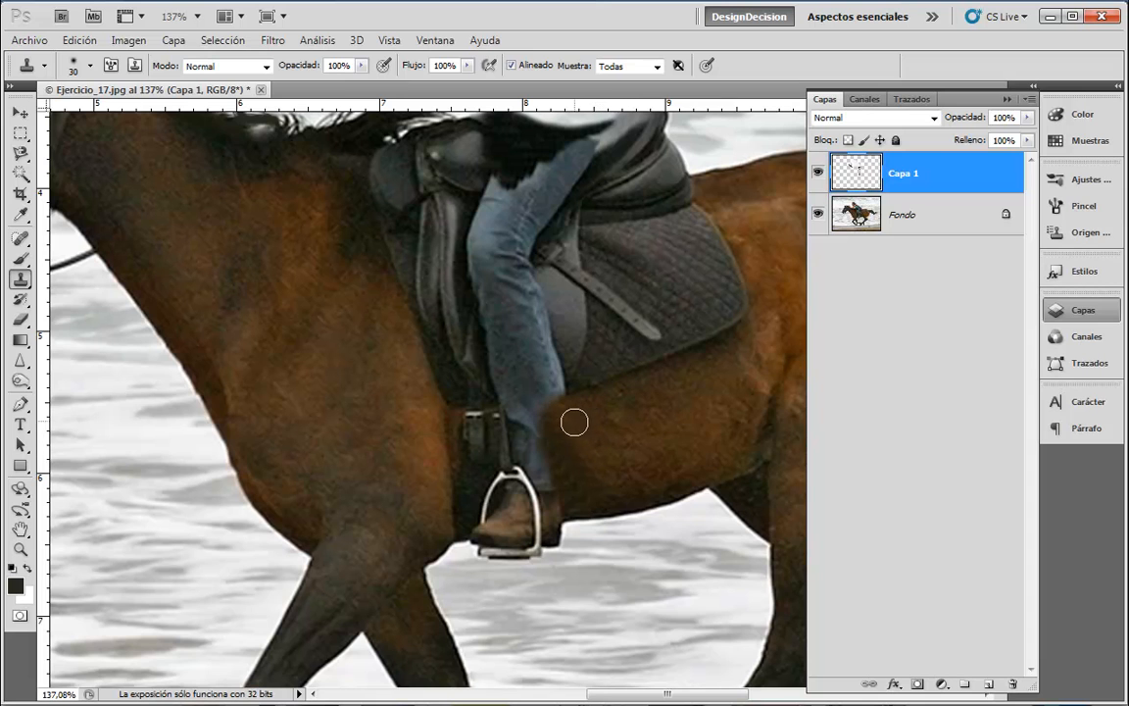
pyautogui.moveTo(558, 441)
pyautogui.mouseDown()
pyautogui.moveTo(559, 501)
pyautogui.moveTo(564, 411)
pyautogui.moveTo(537, 411)
pyautogui.moveTo(525, 429)
pyautogui.moveTo(531, 448)
pyautogui.moveTo(558, 504)
pyautogui.moveTo(574, 494)
pyautogui.mouseUp()
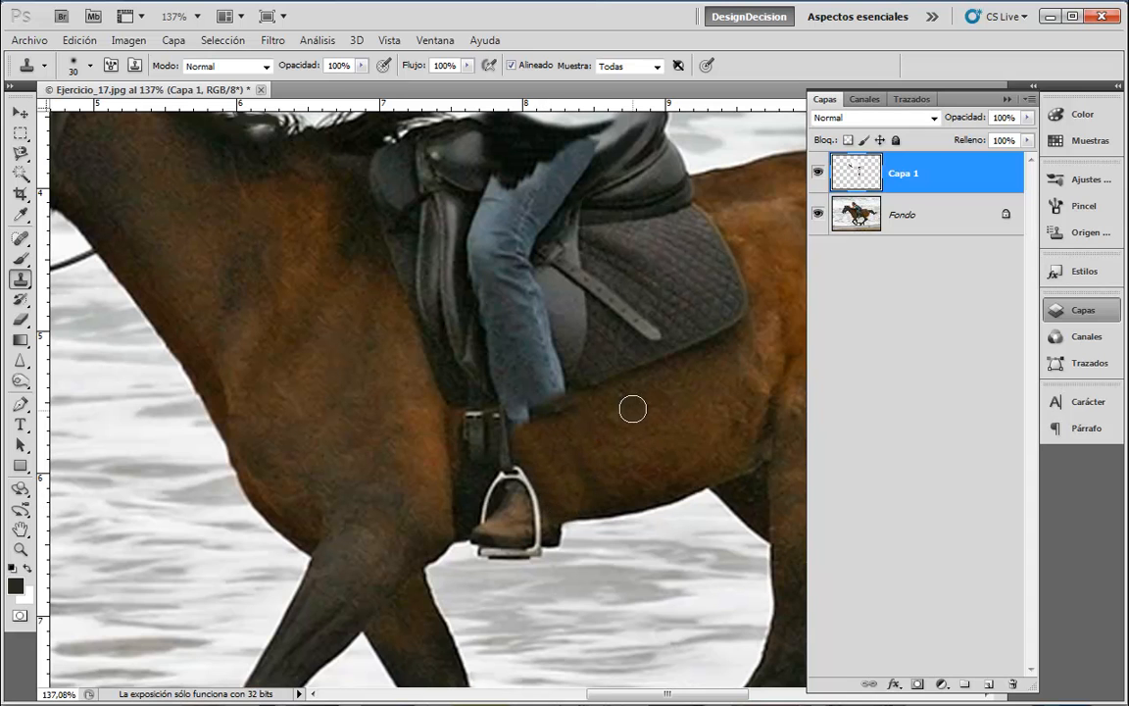
# - At size 9, clone flank over the jeans along the belly edge
pyautogui.moveTo(602, 546); pyautogui.dragTo(611, 481)
pyautogui.press('[')
pyautogui.press('[')
pyautogui.press('[')
pyautogui.press('[')
pyautogui.press('[')
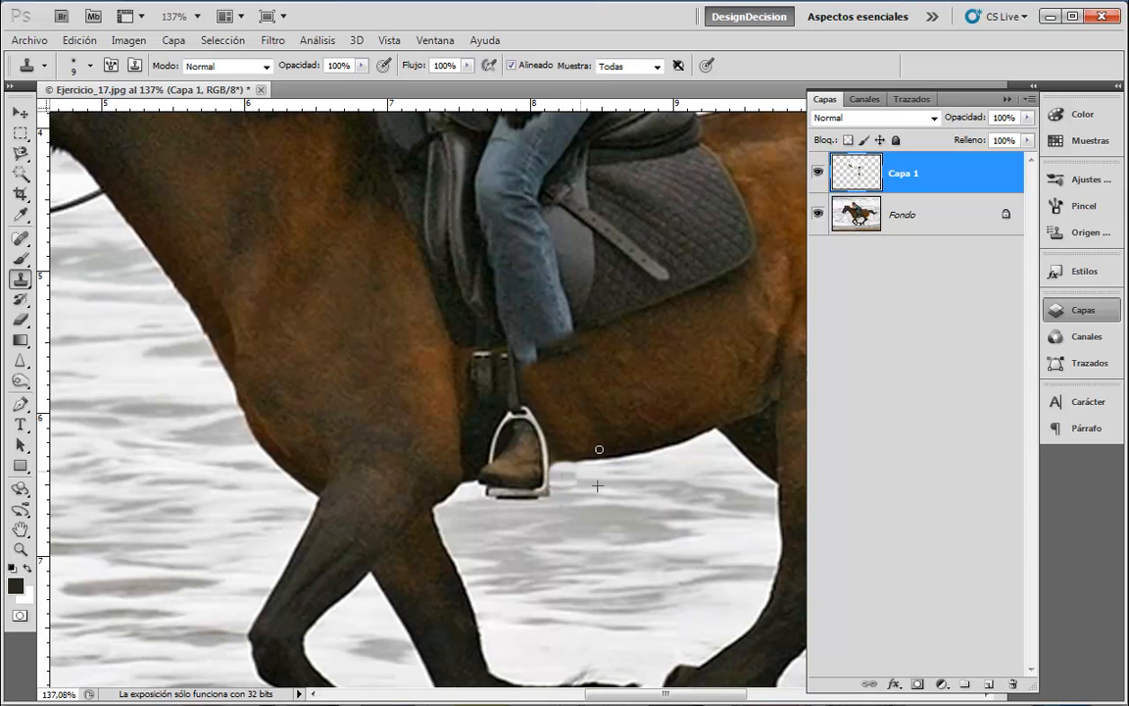
pyautogui.moveTo(583, 476); pyautogui.dragTo(563, 474)
pyautogui.moveTo(559, 464); pyautogui.dragTo(645, 461)
pyautogui.hotkey('ctrl', 'z')
pyautogui.moveTo(556, 462); pyautogui.dragTo(604, 452)
# - Clone over the boot inside the stirrup and repaint the strap beside it
pyautogui.keyDown('alt'); pyautogui.click(475, 458); pyautogui.keyUp('alt')
pyautogui.moveTo(480, 452); pyautogui.dragTo(481, 463)
pyautogui.moveTo(459, 381)
pyautogui.mouseDown()
pyautogui.moveTo(484, 412)
pyautogui.moveTo(483, 458)
pyautogui.mouseUp()
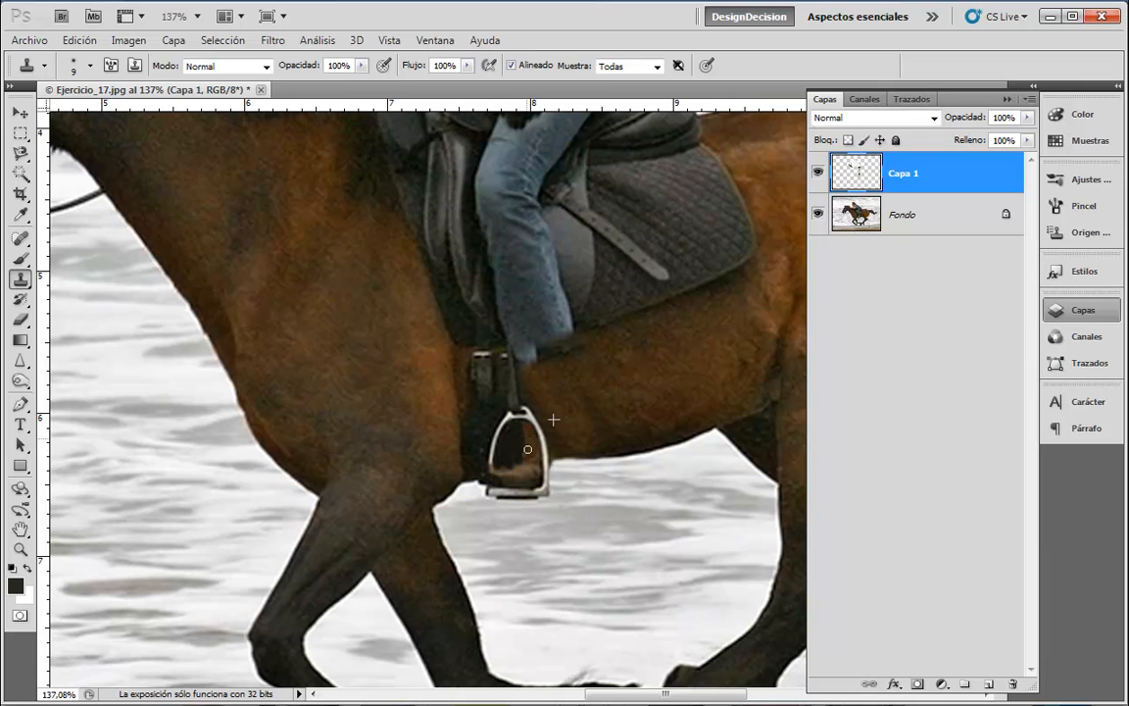
pyautogui.moveTo(533, 451); pyautogui.dragTo(536, 457)
pyautogui.moveTo(538, 463)
pyautogui.mouseDown()
pyautogui.moveTo(503, 474)
pyautogui.moveTo(510, 482)
pyautogui.moveTo(538, 478)
pyautogui.moveTo(527, 456)
pyautogui.mouseUp()
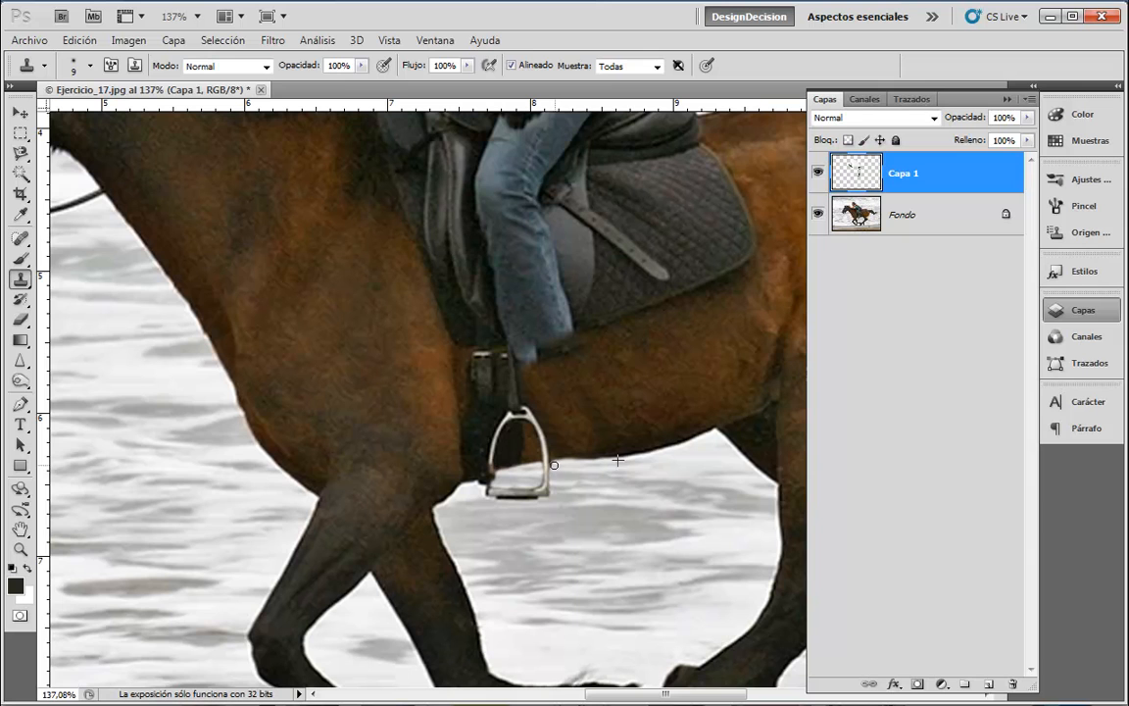
pyautogui.moveTo(553, 472); pyautogui.dragTo(497, 479)
pyautogui.moveTo(483, 455)
pyautogui.mouseDown()
pyautogui.moveTo(461, 453)
pyautogui.moveTo(510, 456)
pyautogui.mouseUp()
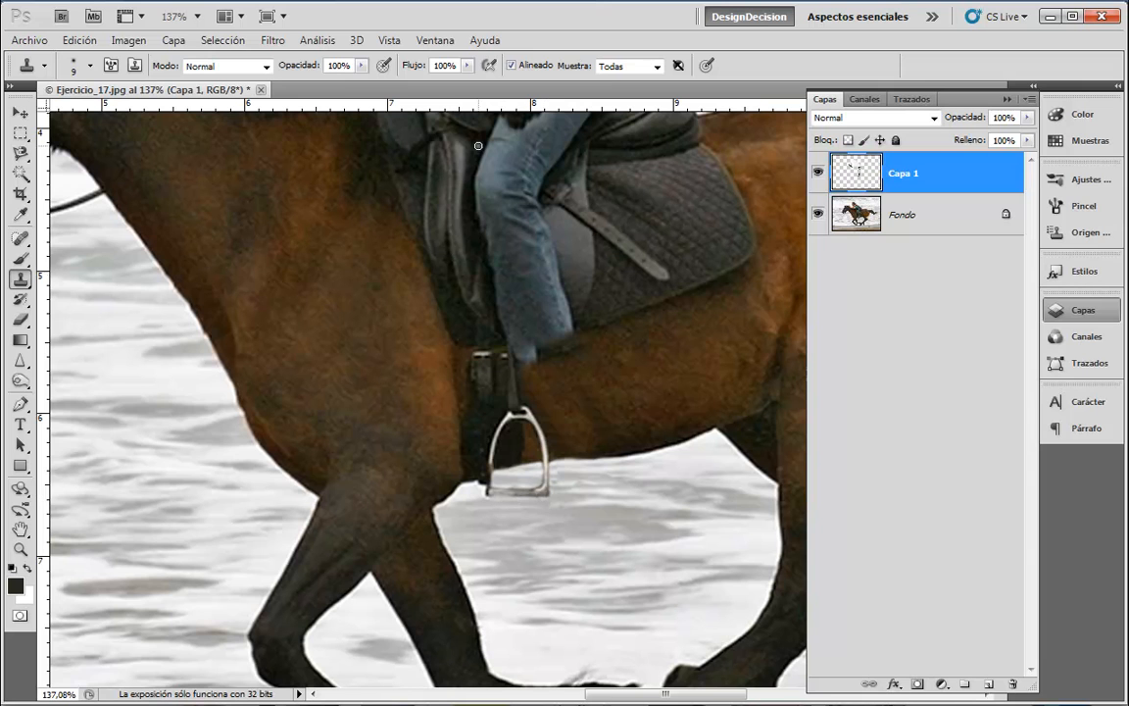
# - Switch to the Brush, sample light and grey colours from the stirrup, and pan back to the saddle
pyautogui.click(20, 259)
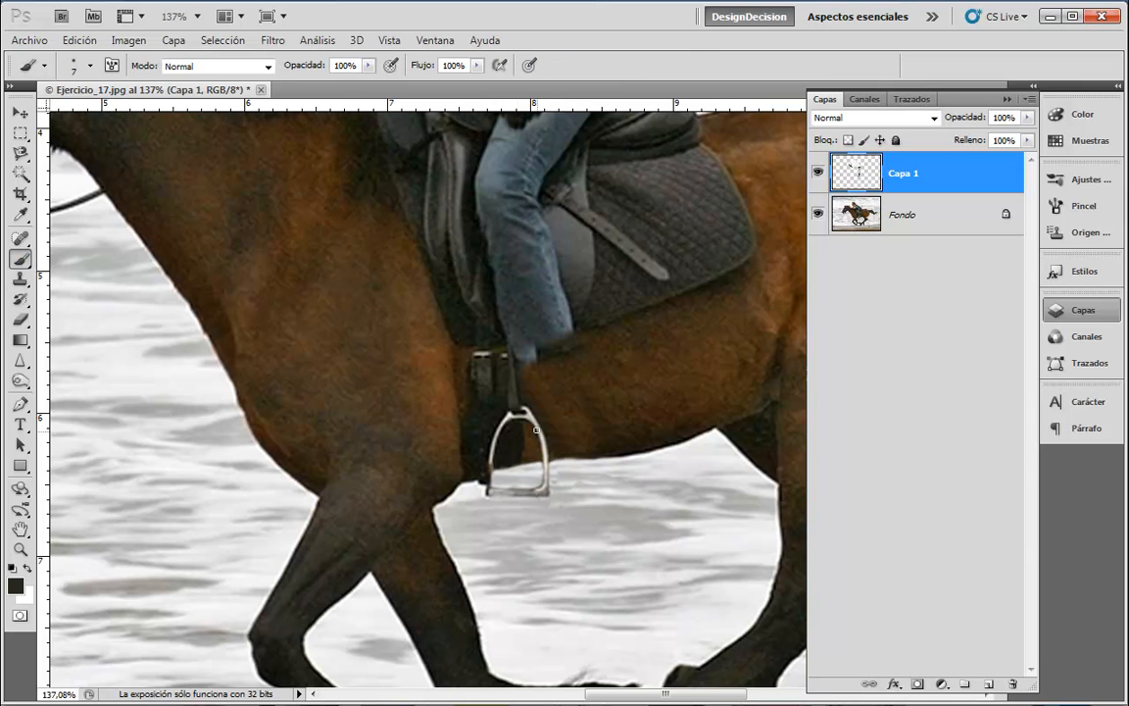
pyautogui.keyDown('alt'); pyautogui.click(512, 411); pyautogui.keyUp('alt')
pyautogui.keyDown('alt'); pyautogui.click(495, 487); pyautogui.keyUp('alt')
pyautogui.press('space')
pyautogui.moveTo(685, 424)
pyautogui.mouseDown()
pyautogui.moveTo(638, 628)
pyautogui.moveTo(637, 538)
pyautogui.mouseUp()
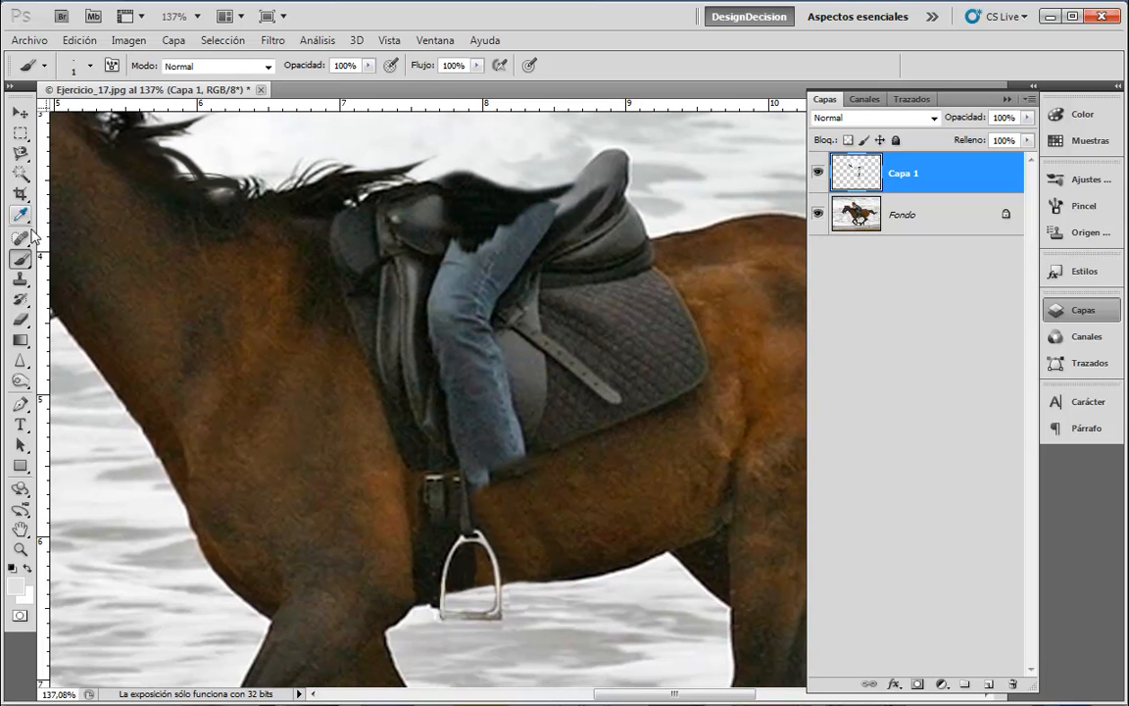
# - At clone size 35, cover the jeans' lower edge with grey saddle flap, undoing bad strokes
pyautogui.click(20, 278)
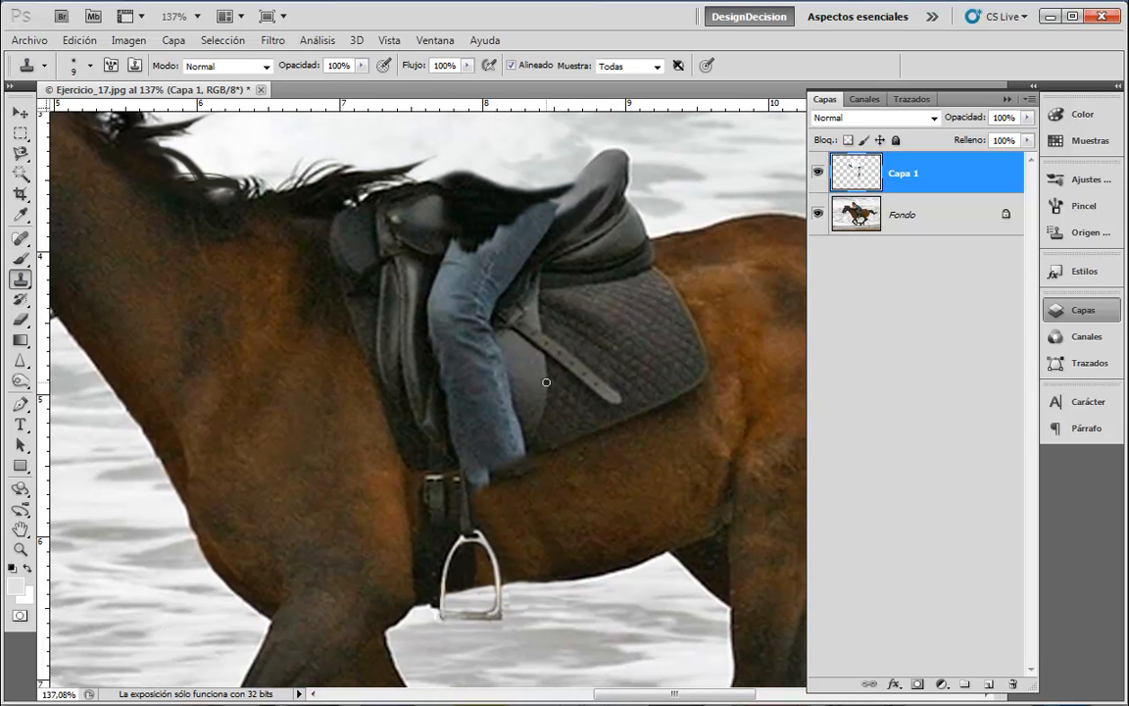
pyautogui.press(']')
pyautogui.press(']')
pyautogui.press(']')
pyautogui.press(']')
pyautogui.press(']')
pyautogui.press(']')
pyautogui.press(']')
pyautogui.press(']')
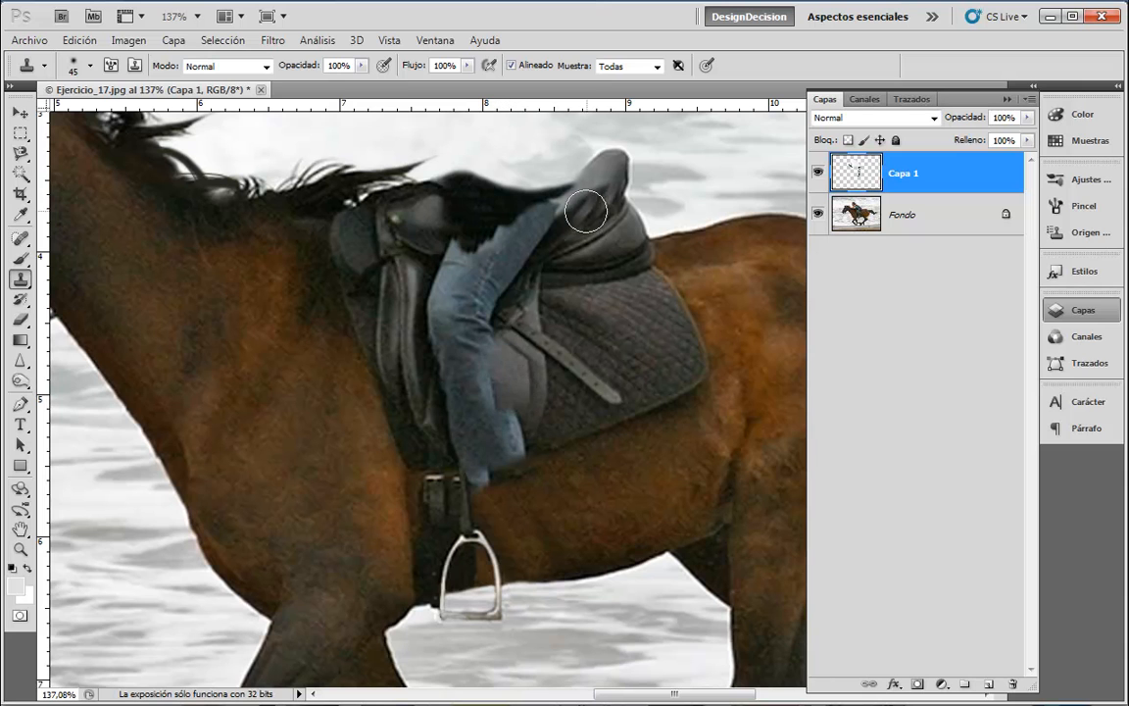
pyautogui.press('[')
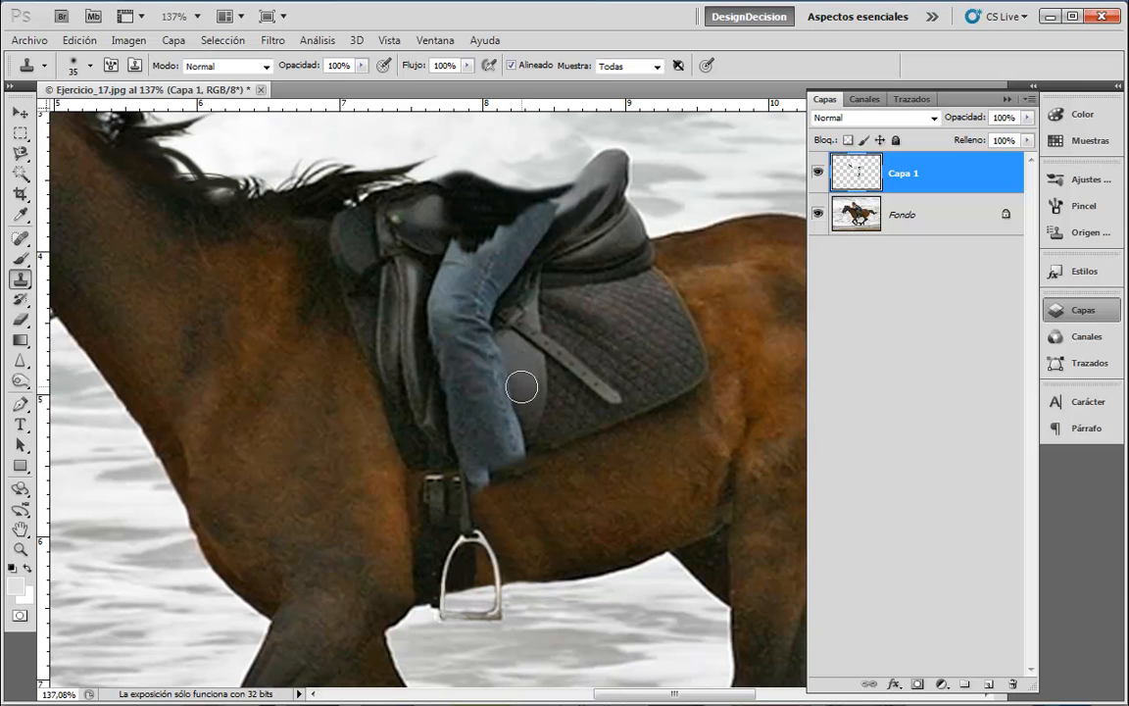
pyautogui.moveTo(514, 402); pyautogui.dragTo(512, 383)
pyautogui.hotkey('ctrl', 'z')
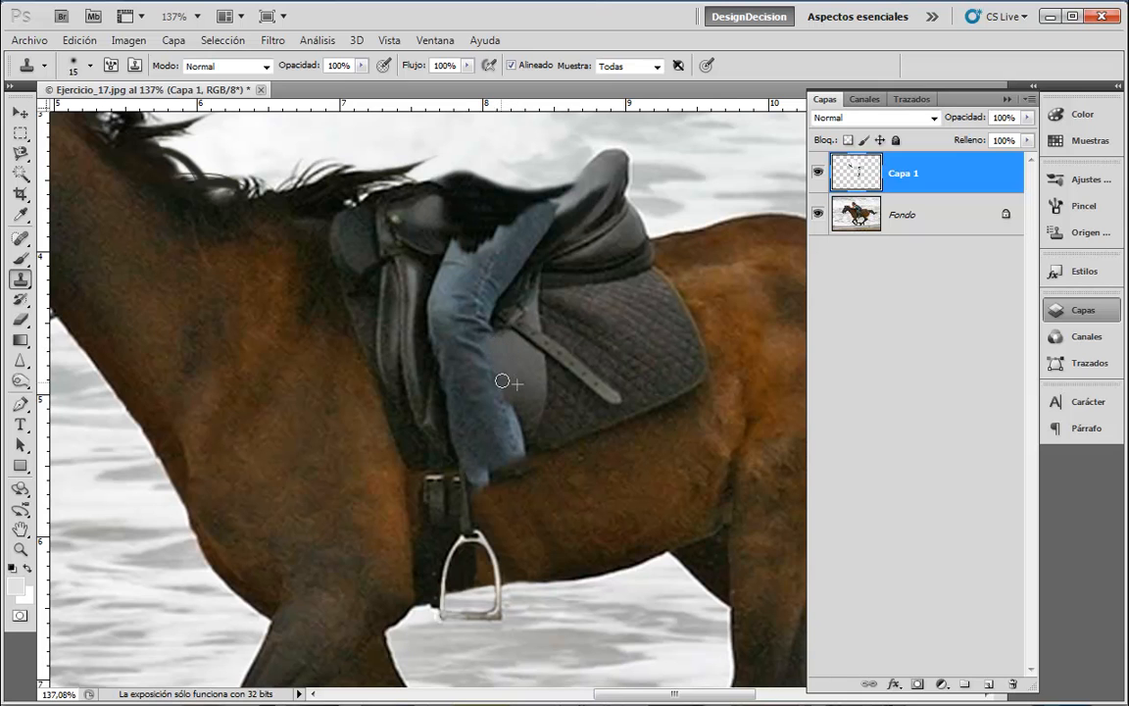
pyautogui.moveTo(504, 395); pyautogui.dragTo(488, 347)
pyautogui.moveTo(509, 418)
pyautogui.mouseDown()
pyautogui.moveTo(491, 398)
pyautogui.moveTo(498, 407)
pyautogui.mouseUp()
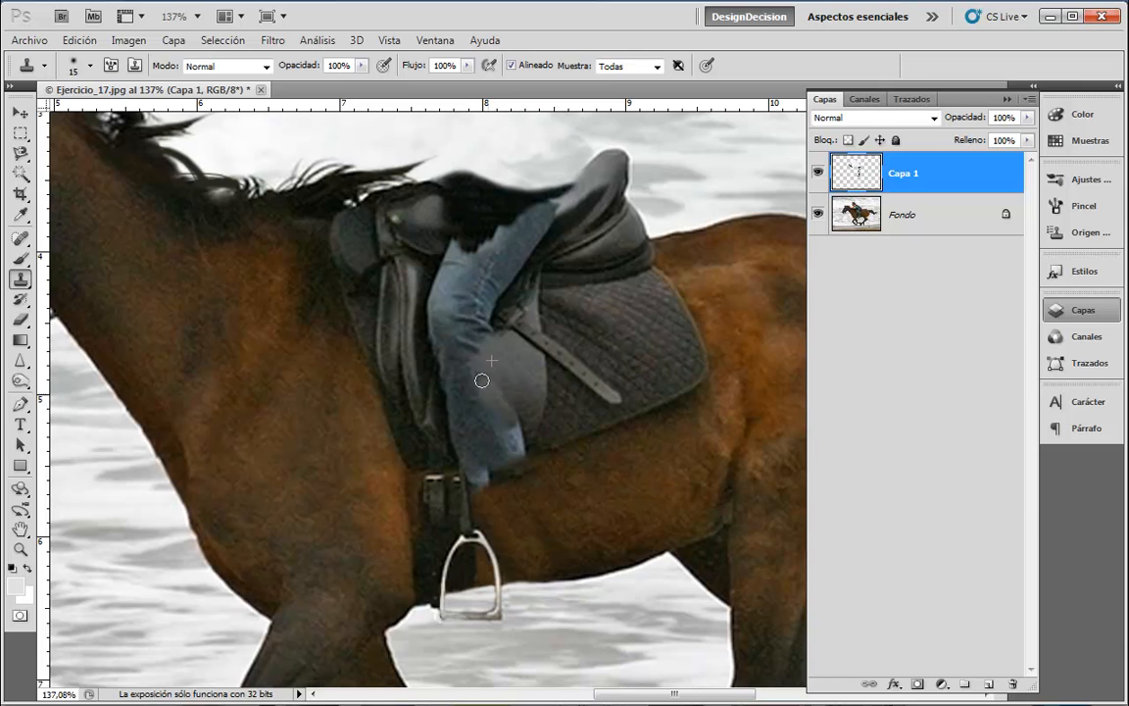
pyautogui.hotkey('ctrl', 'alt', 'z')
pyautogui.hotkey('ctrl', 'alt', 'z')
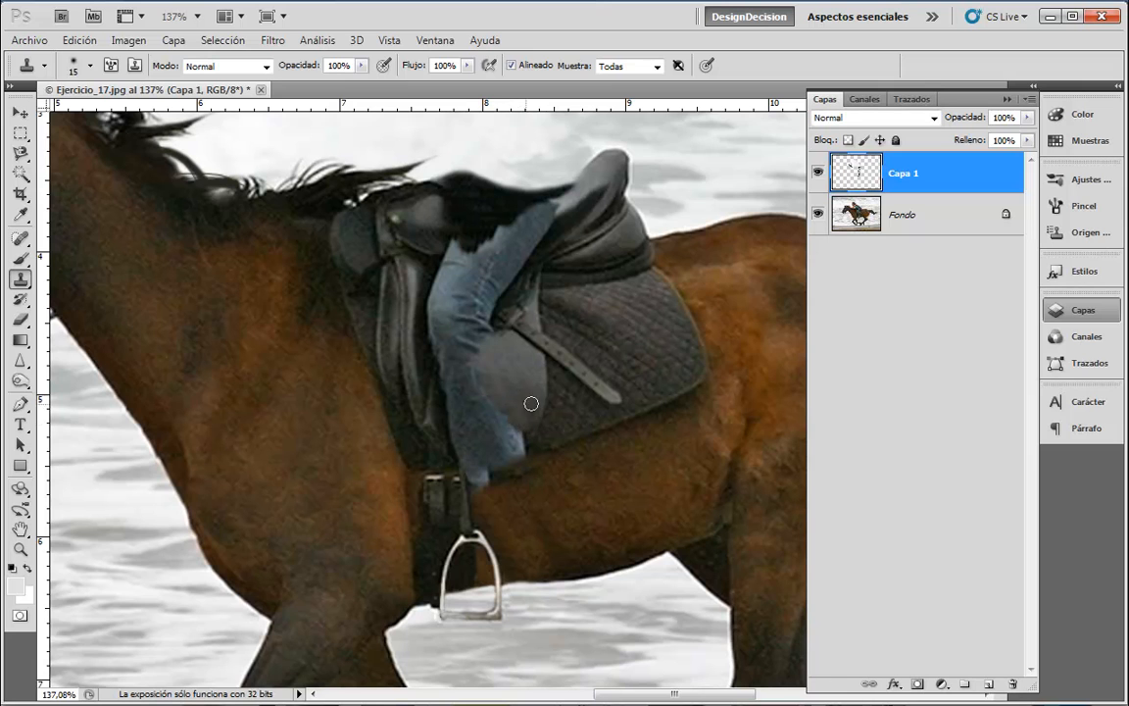
pyautogui.moveTo(526, 434)
pyautogui.mouseDown()
pyautogui.moveTo(503, 412)
pyautogui.moveTo(522, 437)
pyautogui.moveTo(489, 385)
pyautogui.moveTo(545, 451)
pyautogui.moveTo(526, 426)
pyautogui.moveTo(509, 424)
pyautogui.moveTo(519, 437)
pyautogui.moveTo(496, 423)
pyautogui.moveTo(483, 384)
pyautogui.moveTo(515, 443)
pyautogui.moveTo(483, 415)
pyautogui.moveTo(477, 385)
pyautogui.moveTo(499, 444)
pyautogui.moveTo(460, 413)
pyautogui.mouseUp()
# - Clone from left of the jeans over their left and upper-left edge up to the knee
pyautogui.keyDown('alt'); pyautogui.click(443, 416); pyautogui.keyUp('alt')
pyautogui.keyDown('alt'); pyautogui.click(442, 399); pyautogui.keyUp('alt')
pyautogui.keyDown('alt'); pyautogui.click(425, 350); pyautogui.keyUp('alt')
pyautogui.moveTo(429, 343); pyautogui.dragTo(458, 383)
pyautogui.keyDown('alt'); pyautogui.click(430, 346); pyautogui.keyUp('alt')
pyautogui.moveTo(430, 324)
pyautogui.mouseDown()
pyautogui.moveTo(431, 263)
pyautogui.moveTo(436, 313)
pyautogui.moveTo(442, 297)
pyautogui.moveTo(430, 249)
pyautogui.moveTo(434, 298)
pyautogui.moveTo(451, 280)
pyautogui.moveTo(440, 262)
pyautogui.moveTo(432, 287)
pyautogui.moveTo(440, 283)
pyautogui.moveTo(453, 368)
pyautogui.moveTo(448, 349)
pyautogui.moveTo(496, 343)
pyautogui.moveTo(496, 376)
pyautogui.moveTo(472, 392)
pyautogui.mouseUp()
pyautogui.click(449, 372)
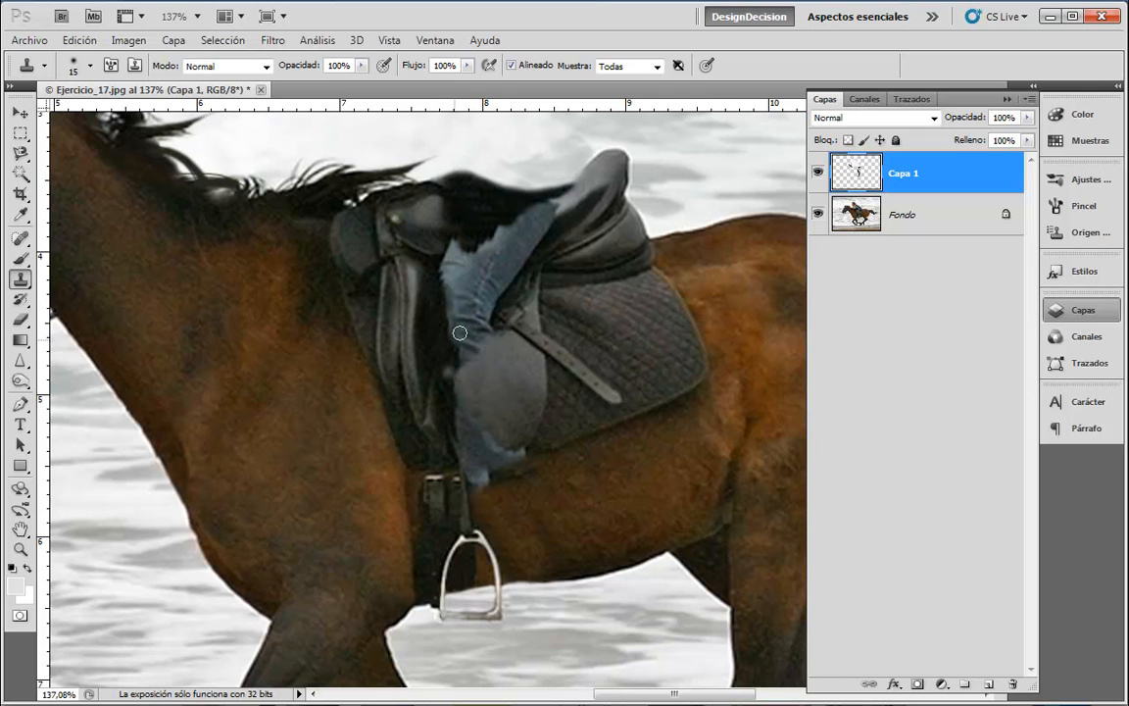
# - Clone grey knee texture over the leftover denim around the knee's edges, undoing two misplaced strokes
pyautogui.keyDown('alt'); pyautogui.click(510, 396); pyautogui.keyUp('alt')
pyautogui.moveTo(482, 359); pyautogui.dragTo(469, 361)
pyautogui.hotkey('ctrl', 'z')
pyautogui.keyDown('alt'); pyautogui.click(478, 361); pyautogui.keyUp('alt')
pyautogui.hotkey('ctrl', 'z')
pyautogui.keyDown('alt'); pyautogui.click(492, 412); pyautogui.keyUp('alt')
pyautogui.moveTo(480, 414)
pyautogui.mouseDown()
pyautogui.moveTo(521, 440)
pyautogui.moveTo(490, 452)
pyautogui.moveTo(465, 436)
pyautogui.moveTo(515, 441)
pyautogui.moveTo(468, 439)
pyautogui.mouseUp()
pyautogui.keyDown('alt'); pyautogui.click(499, 416); pyautogui.keyUp('alt')
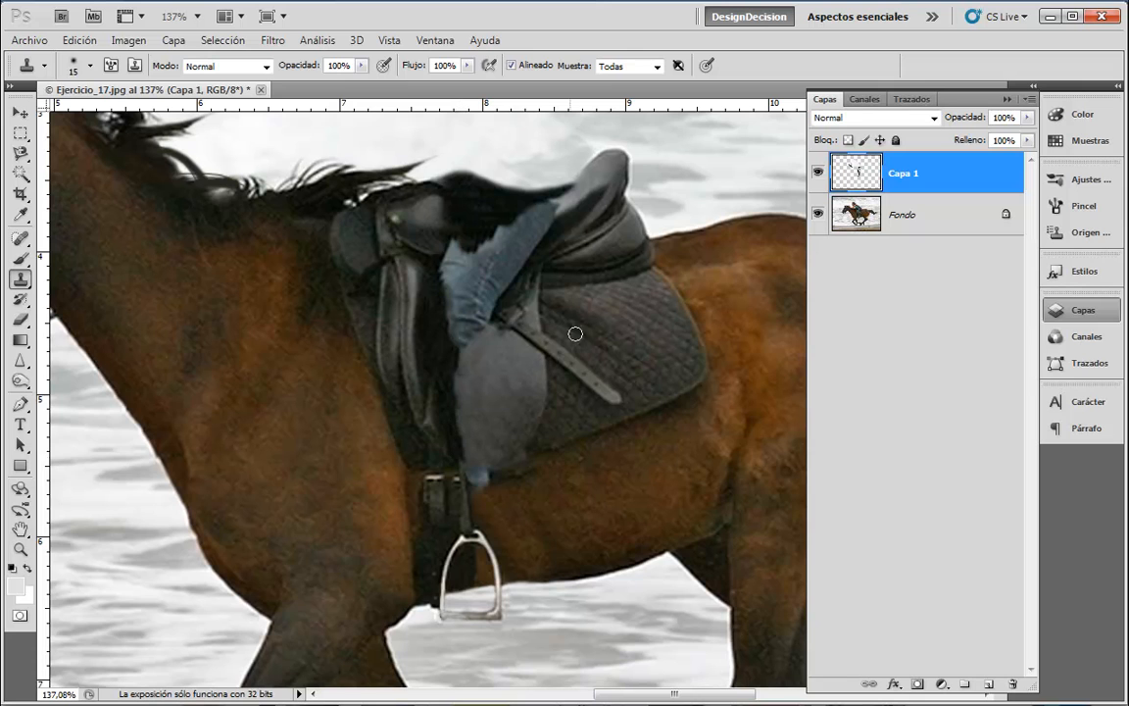
pyautogui.moveTo(484, 484); pyautogui.dragTo(479, 474)
pyautogui.moveTo(498, 470)
pyautogui.mouseDown()
pyautogui.moveTo(544, 441)
pyautogui.moveTo(490, 483)
pyautogui.moveTo(540, 460)
pyautogui.moveTo(536, 432)
pyautogui.moveTo(495, 481)
pyautogui.moveTo(533, 473)
pyautogui.moveTo(473, 480)
pyautogui.mouseUp()
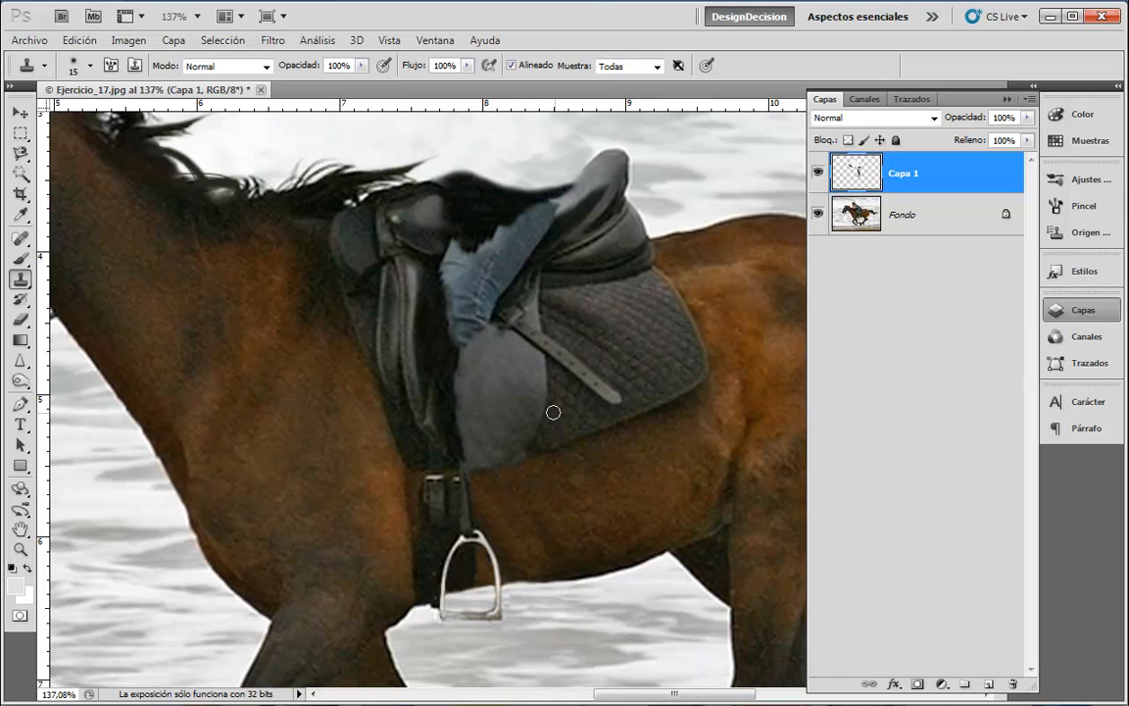
pyautogui.moveTo(517, 447); pyautogui.dragTo(470, 461)
# - Clone dark mane texture with a size-25 brush over the jeans' left edge and the saddle flap
pyautogui.keyDown('alt'); pyautogui.click(440, 351); pyautogui.keyUp('alt')
pyautogui.moveTo(451, 319)
pyautogui.mouseDown()
pyautogui.moveTo(443, 276)
pyautogui.moveTo(489, 208)
pyautogui.moveTo(454, 257)
pyautogui.moveTo(460, 280)
pyautogui.moveTo(486, 228)
pyautogui.moveTo(481, 204)
pyautogui.moveTo(454, 252)
pyautogui.moveTo(479, 205)
pyautogui.moveTo(451, 332)
pyautogui.moveTo(436, 323)
pyautogui.moveTo(458, 290)
pyautogui.mouseUp()
pyautogui.keyDown('alt'); pyautogui.click(480, 211); pyautogui.keyUp('alt')
pyautogui.press(']')
pyautogui.press(']')
pyautogui.moveTo(488, 242)
pyautogui.mouseDown()
pyautogui.moveTo(497, 227)
pyautogui.moveTo(504, 238)
pyautogui.moveTo(476, 270)
pyautogui.moveTo(462, 326)
pyautogui.moveTo(509, 229)
pyautogui.mouseUp()
pyautogui.moveTo(490, 276); pyautogui.dragTo(468, 325)
pyautogui.moveTo(493, 217)
pyautogui.mouseDown()
pyautogui.moveTo(496, 232)
pyautogui.moveTo(521, 204)
pyautogui.moveTo(529, 220)
pyautogui.moveTo(480, 292)
pyautogui.moveTo(482, 308)
pyautogui.moveTo(537, 219)
pyautogui.moveTo(521, 218)
pyautogui.moveTo(549, 208)
pyautogui.moveTo(525, 234)
pyautogui.moveTo(554, 212)
pyautogui.moveTo(494, 274)
pyautogui.moveTo(561, 207)
pyautogui.moveTo(485, 181)
pyautogui.moveTo(457, 252)
pyautogui.moveTo(478, 270)
pyautogui.moveTo(438, 384)
pyautogui.mouseUp()
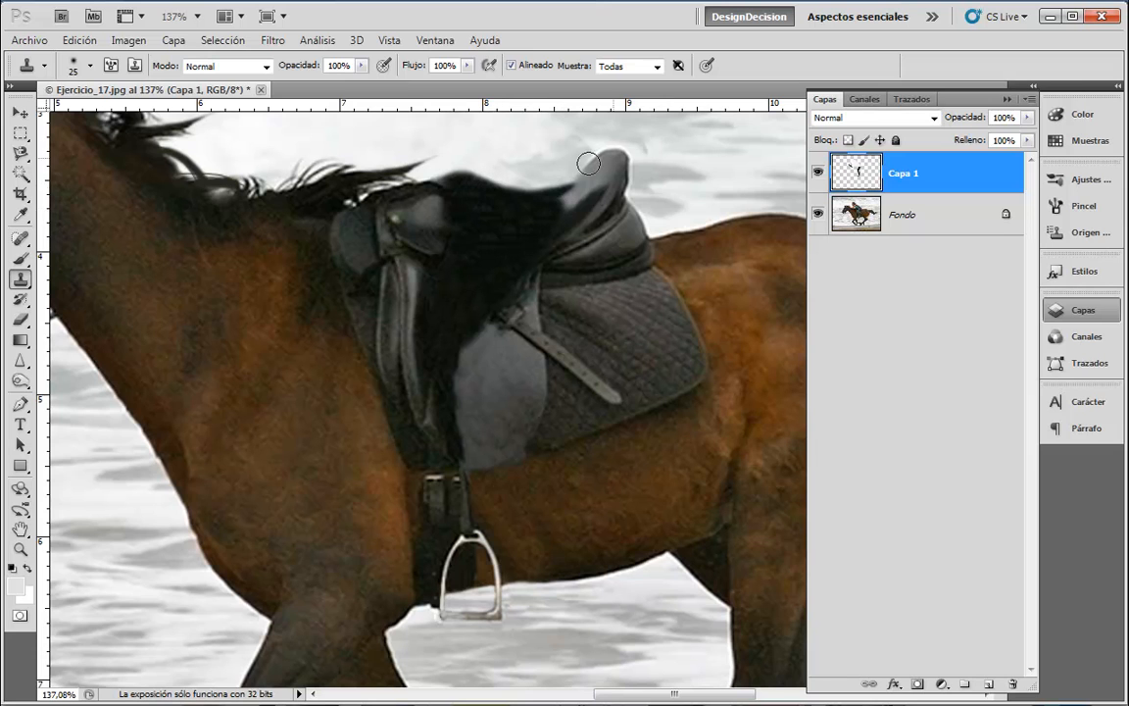
# - Paint dark grey sampled from the flap along its upper-left edge with the Brush at 66% opacity
pyautogui.click(20, 258)
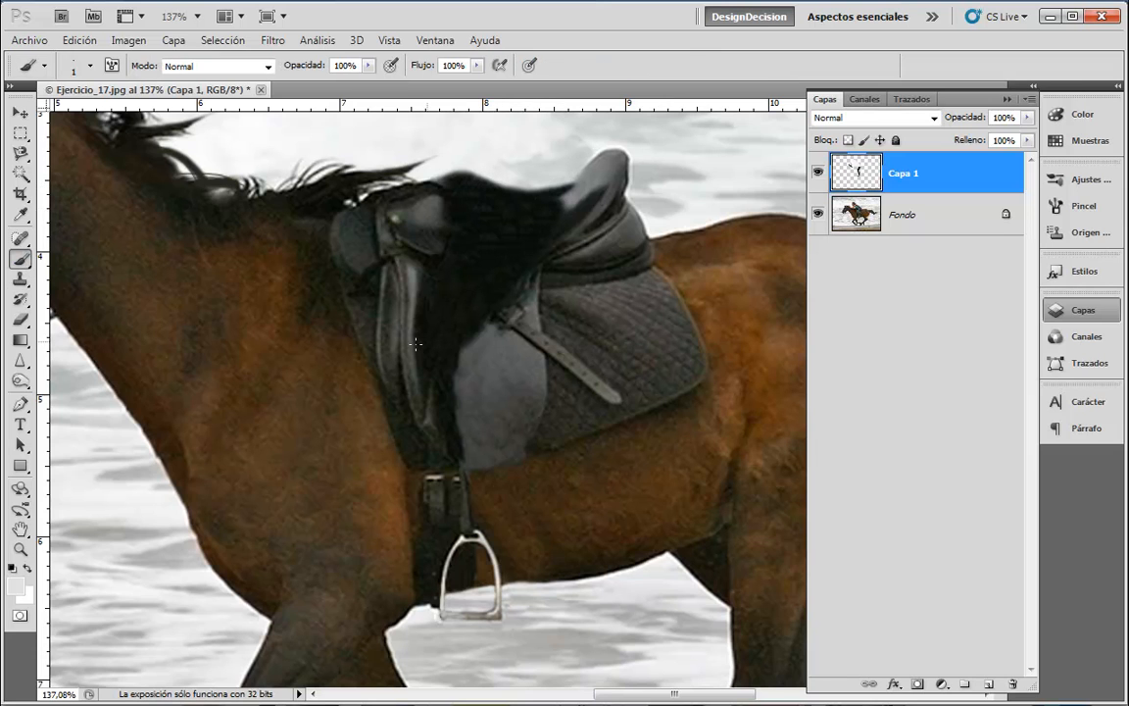
pyautogui.press(']')
pyautogui.press(']')
pyautogui.press(']')
pyautogui.press(']')
pyautogui.keyDown('alt'); pyautogui.click(472, 350); pyautogui.keyUp('alt')
pyautogui.press('[')
pyautogui.press('[')
pyautogui.press('[')
pyautogui.moveTo(489, 330)
pyautogui.mouseDown()
pyautogui.moveTo(464, 362)
pyautogui.moveTo(465, 416)
pyautogui.mouseUp()
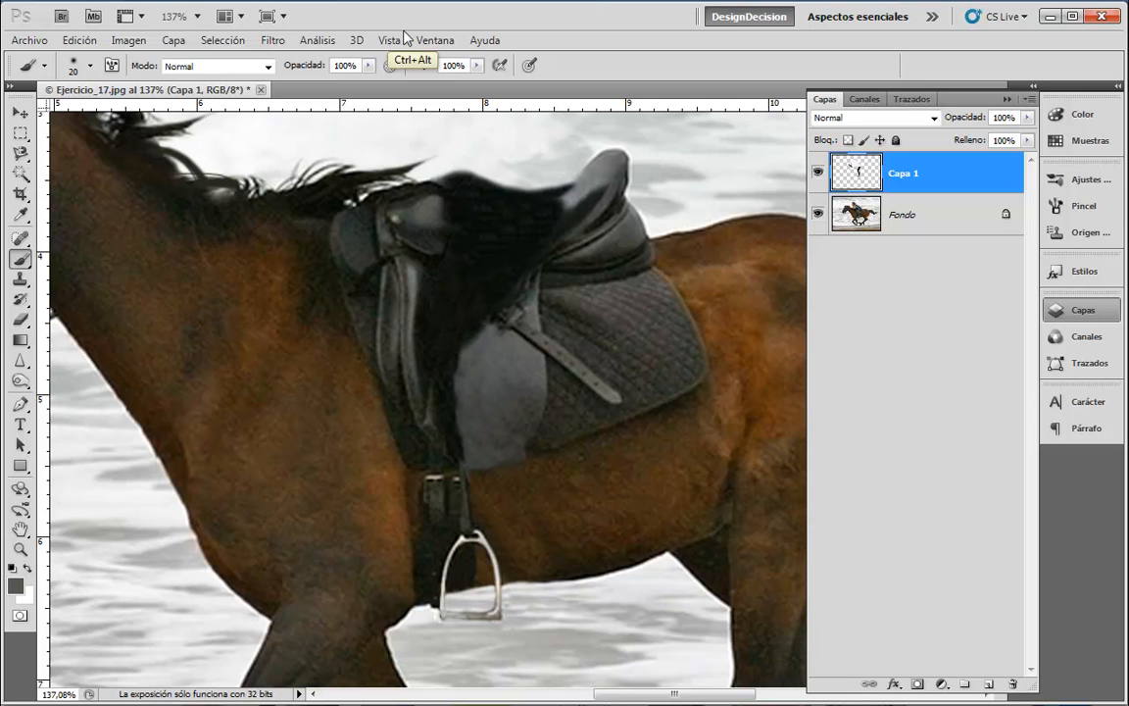
pyautogui.click(369, 65)
pyautogui.moveTo(361, 83); pyautogui.dragTo(337, 83)
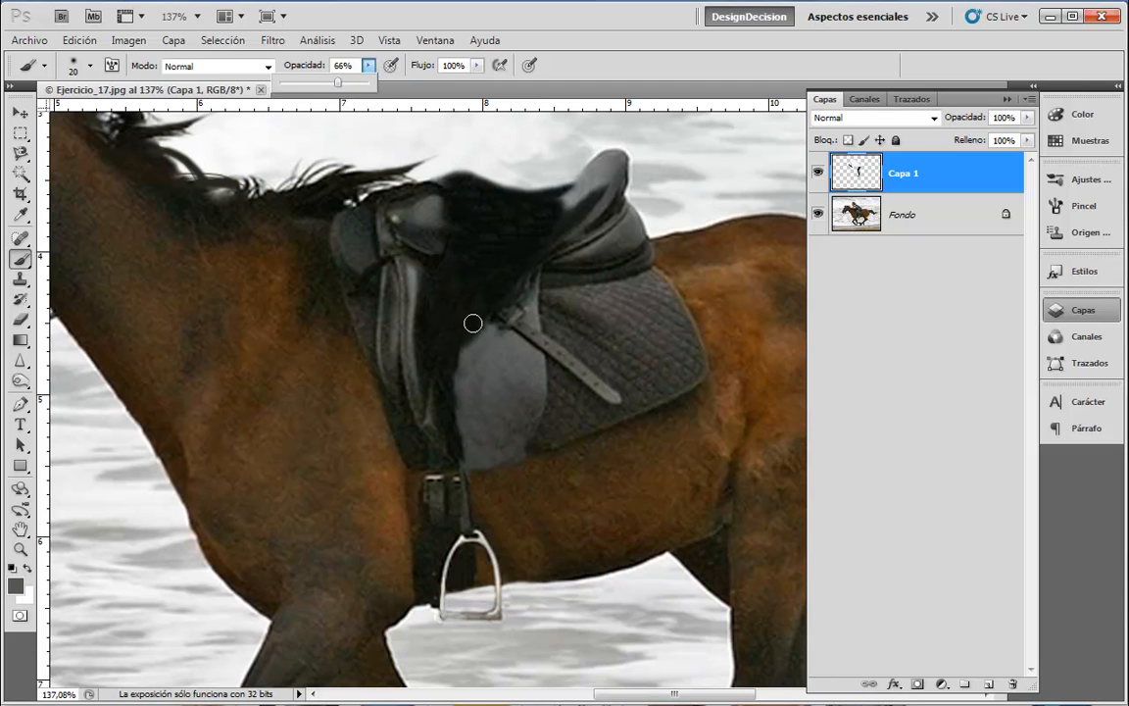
pyautogui.moveTo(487, 325); pyautogui.dragTo(466, 381)
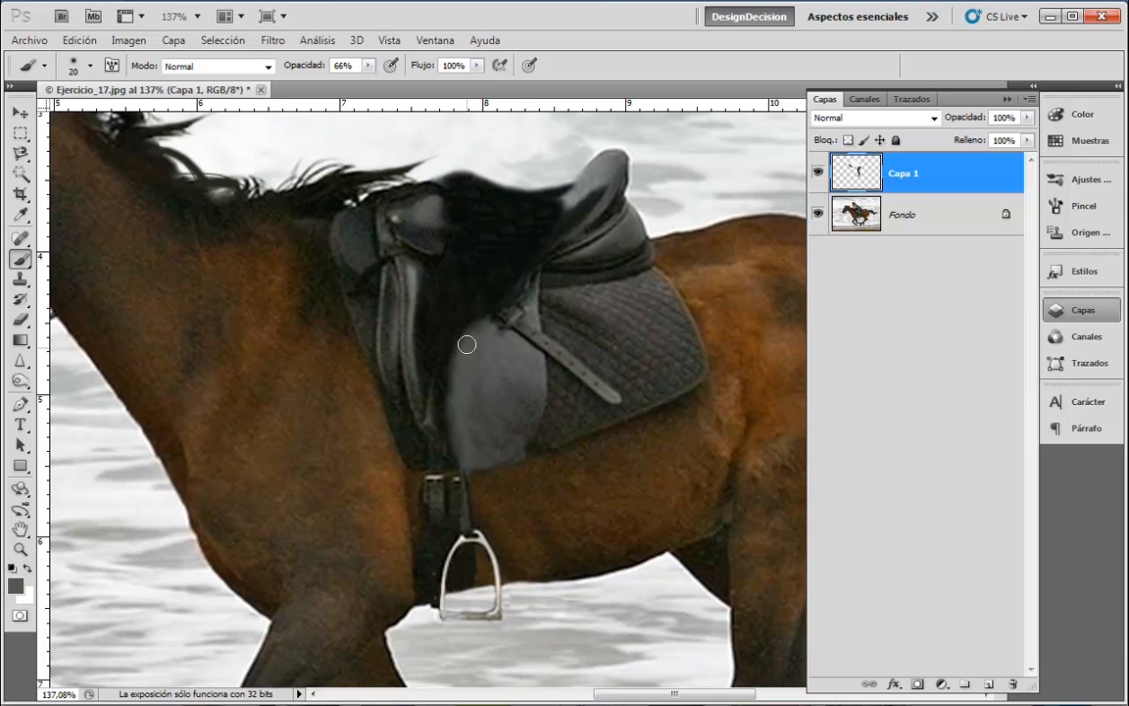
# - Shade the saddle seat's rear, seam and front with soft grey at 28% opacity
pyautogui.press(']')
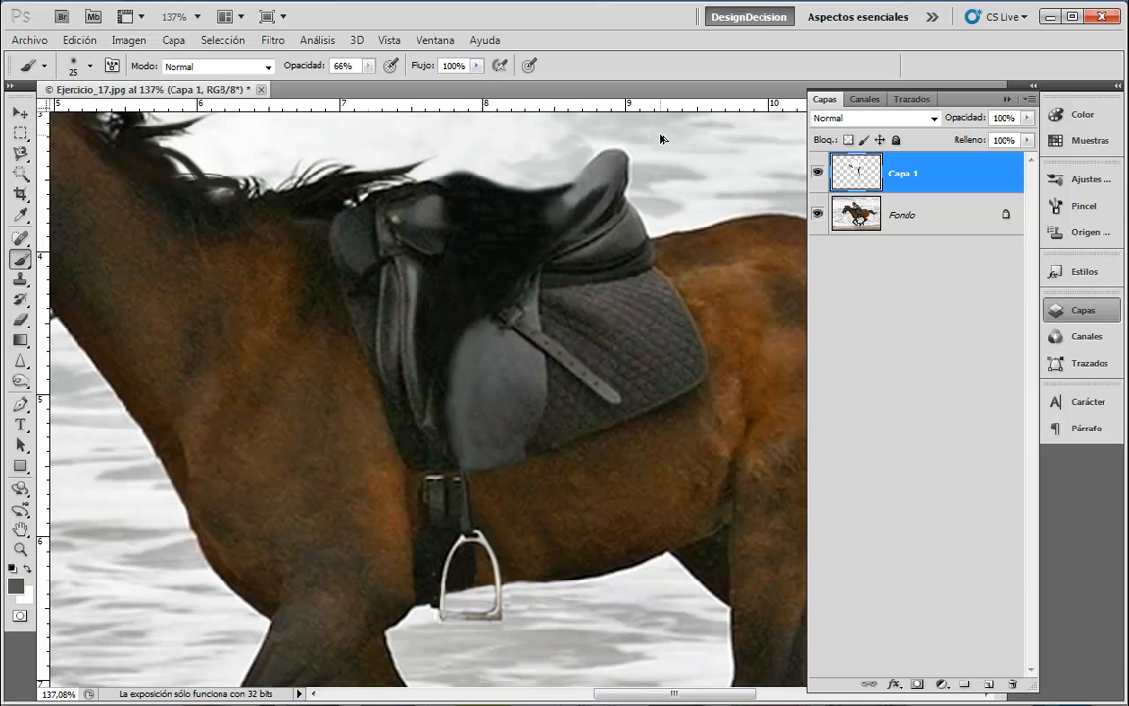
pyautogui.press(']')
pyautogui.press(']')
pyautogui.press('[')
pyautogui.press('[')
pyautogui.press('[')
pyautogui.click(368, 65)
pyautogui.moveTo(335, 78); pyautogui.dragTo(301, 78)
pyautogui.click(568, 201)
pyautogui.moveTo(569, 201)
pyautogui.mouseDown()
pyautogui.moveTo(575, 167)
pyautogui.moveTo(542, 219)
pyautogui.moveTo(595, 170)
pyautogui.moveTo(544, 207)
pyautogui.moveTo(520, 162)
pyautogui.moveTo(496, 217)
pyautogui.moveTo(520, 232)
pyautogui.moveTo(509, 257)
pyautogui.moveTo(534, 257)
pyautogui.moveTo(468, 336)
pyautogui.moveTo(542, 238)
pyautogui.moveTo(484, 310)
pyautogui.moveTo(484, 279)
pyautogui.moveTo(469, 432)
pyautogui.moveTo(498, 251)
pyautogui.moveTo(444, 322)
pyautogui.moveTo(484, 295)
pyautogui.moveTo(554, 166)
pyautogui.mouseUp()
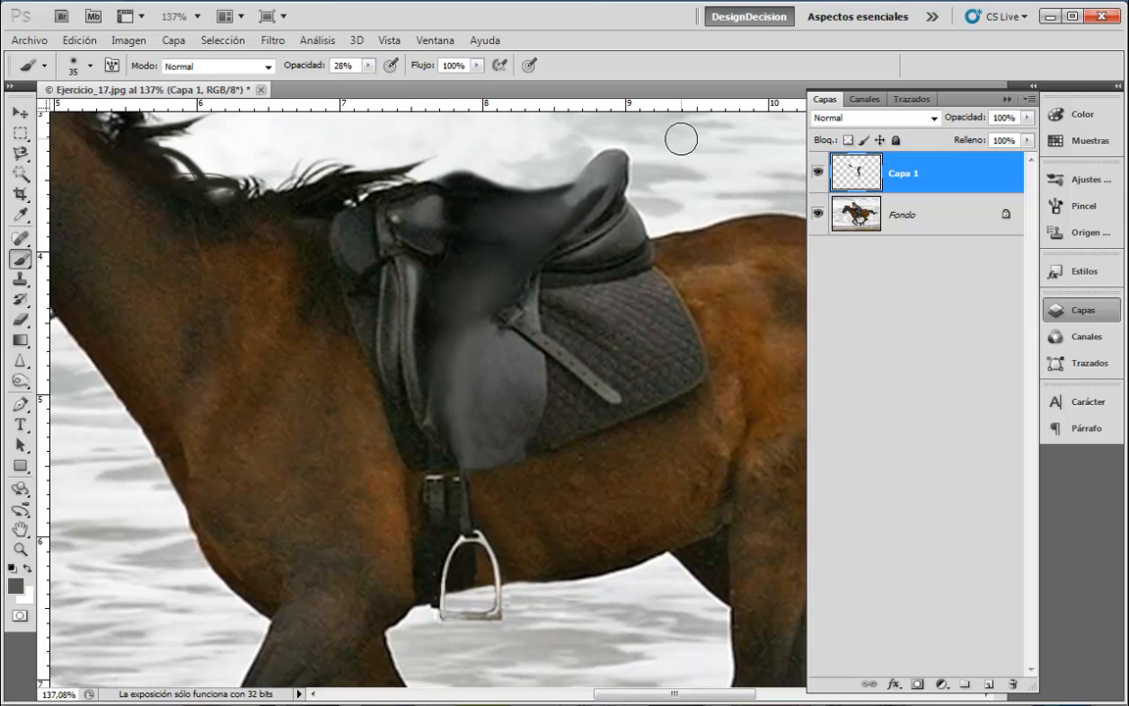
pyautogui.press('[')
pyautogui.press(']')
pyautogui.press(']')
pyautogui.moveTo(602, 185)
pyautogui.mouseDown()
pyautogui.moveTo(573, 220)
pyautogui.moveTo(538, 202)
pyautogui.mouseUp()
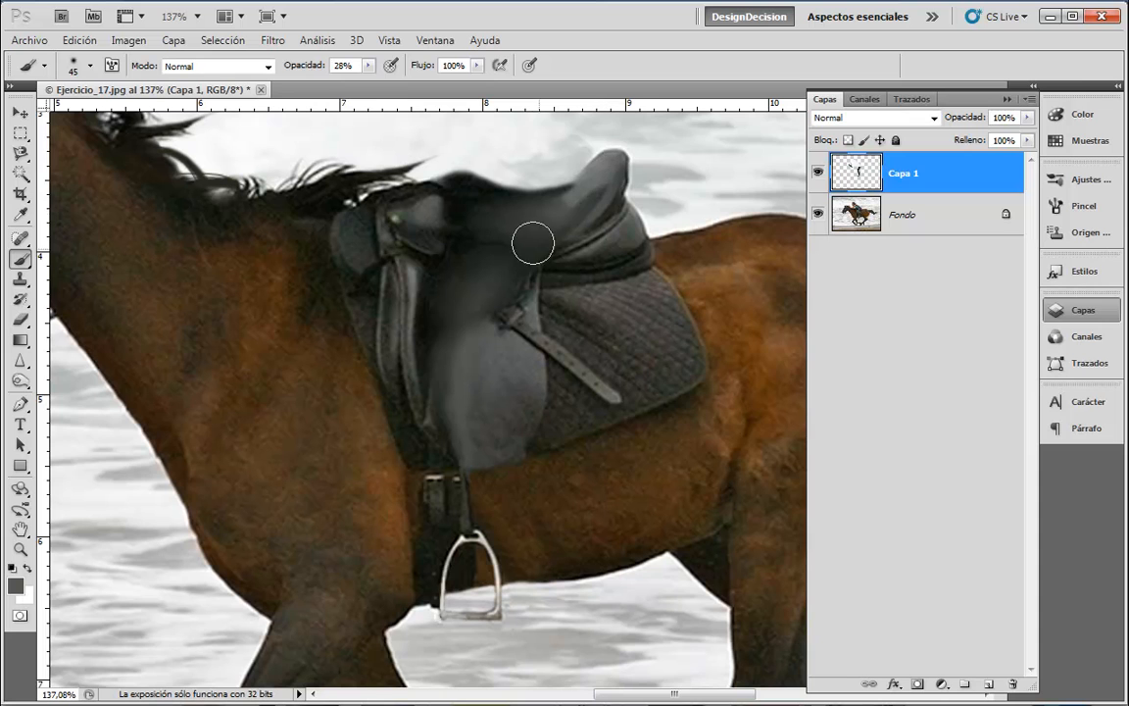
pyautogui.moveTo(705, 555)
pyautogui.mouseDown()
pyautogui.moveTo(748, 515)
pyautogui.moveTo(734, 573)
pyautogui.mouseUp()
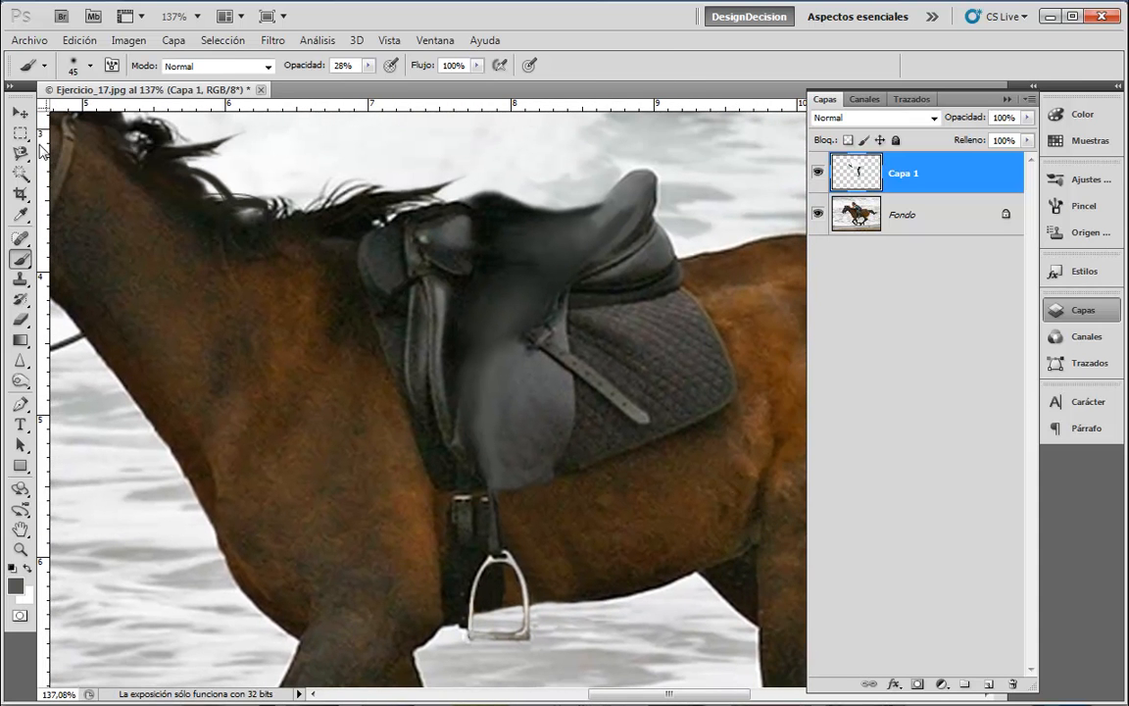
pyautogui.moveTo(623, 222)
pyautogui.mouseDown()
pyautogui.moveTo(556, 216)
pyautogui.moveTo(623, 231)
pyautogui.moveTo(518, 208)
pyautogui.moveTo(643, 240)
pyautogui.moveTo(522, 220)
pyautogui.moveTo(570, 194)
pyautogui.moveTo(611, 241)
pyautogui.moveTo(532, 232)
pyautogui.moveTo(608, 245)
pyautogui.mouseUp()
# - Clone saddle leather texture onto the repainted seat, its edge and seam with the Clone Stamp
pyautogui.click(20, 279)
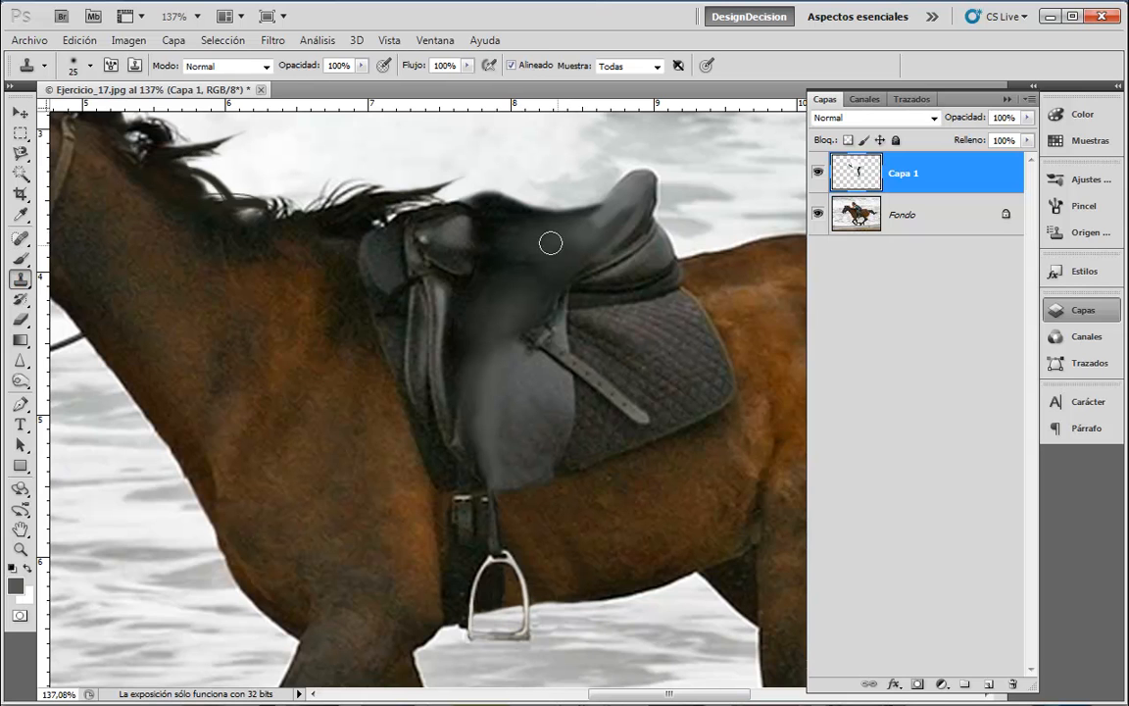
pyautogui.click(480, 244)
pyautogui.moveTo(460, 273); pyautogui.dragTo(465, 269)
pyautogui.moveTo(447, 213)
pyautogui.mouseDown()
pyautogui.moveTo(487, 281)
pyautogui.moveTo(569, 243)
pyautogui.mouseUp()
pyautogui.moveTo(580, 275)
pyautogui.mouseDown()
pyautogui.moveTo(548, 288)
pyautogui.moveTo(467, 276)
pyautogui.moveTo(534, 287)
pyautogui.mouseUp()
pyautogui.moveTo(473, 261); pyautogui.dragTo(500, 259)
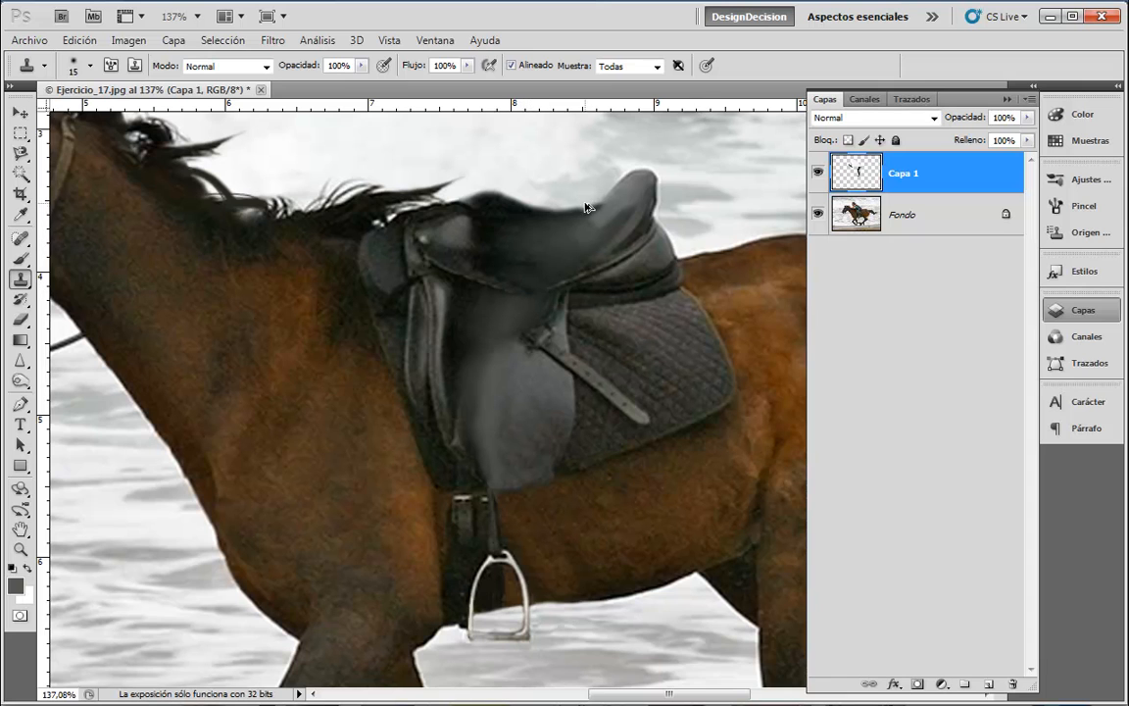
pyautogui.moveTo(568, 281); pyautogui.dragTo(515, 294)
pyautogui.keyDown('alt'); pyautogui.click(536, 295); pyautogui.keyUp('alt')
pyautogui.click(521, 333)
pyautogui.click(519, 331)
pyautogui.click(523, 329)
pyautogui.click(529, 330)
pyautogui.moveTo(529, 327); pyautogui.dragTo(504, 311)
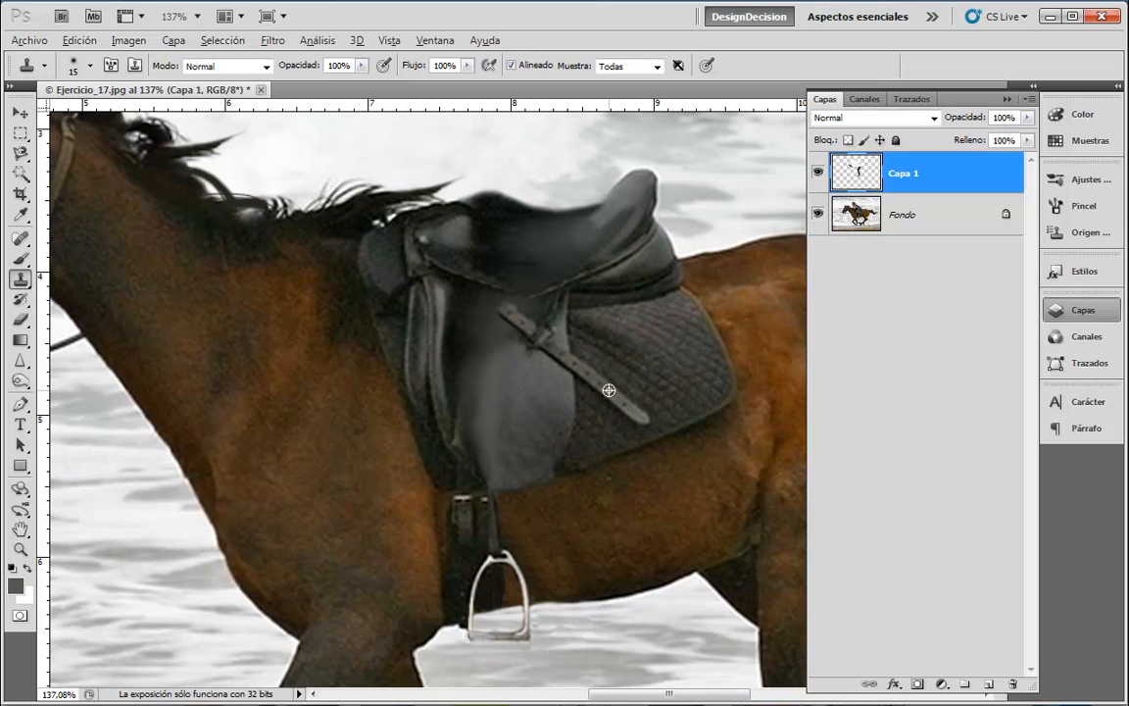
# - Clone the buckled strap diagonally up across the flap toward the seat
pyautogui.keyDown('alt'); pyautogui.click(586, 372); pyautogui.keyUp('alt')
pyautogui.moveTo(531, 333)
pyautogui.mouseDown()
pyautogui.moveTo(438, 262)
pyautogui.moveTo(520, 321)
pyautogui.mouseUp()
pyautogui.keyDown('alt'); pyautogui.click(585, 374); pyautogui.keyUp('alt')
pyautogui.keyDown('alt'); pyautogui.click(567, 359); pyautogui.keyUp('alt')
pyautogui.moveTo(471, 284)
pyautogui.mouseDown()
pyautogui.moveTo(406, 243)
pyautogui.moveTo(471, 282)
pyautogui.mouseUp()
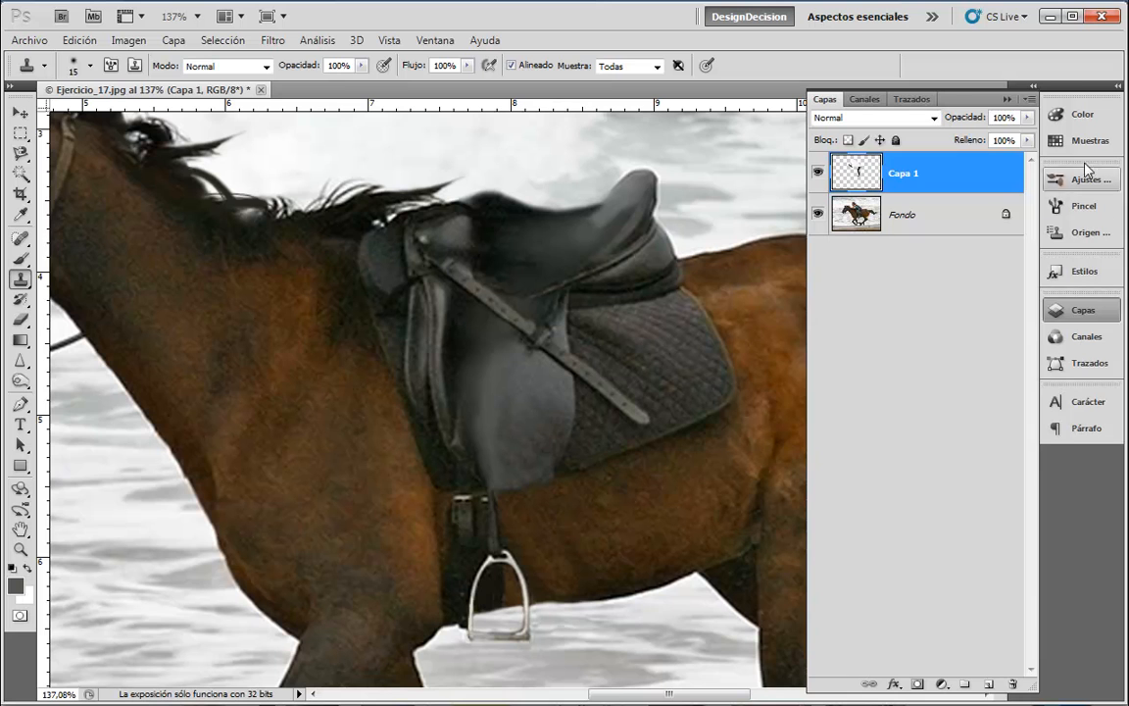
# - Compare the previous and last Tampón de clonar history states and keep the latest strap stroke
pyautogui.click(1077, 309)
pyautogui.click(1023, 152)
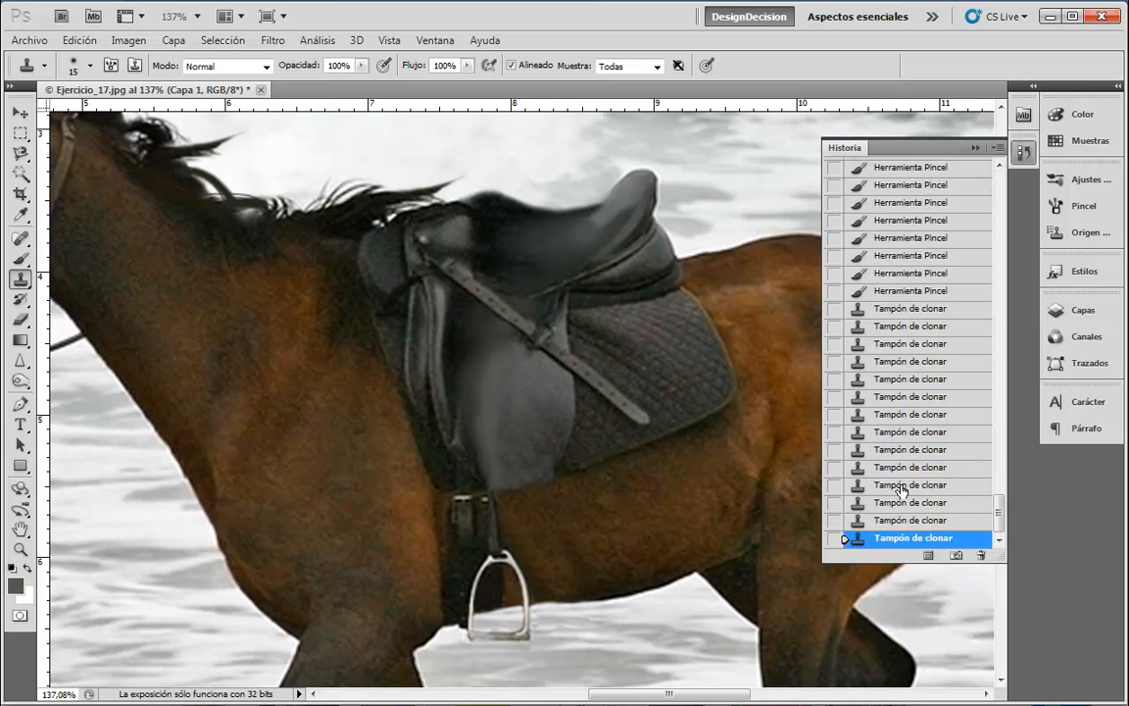
pyautogui.click(909, 520)
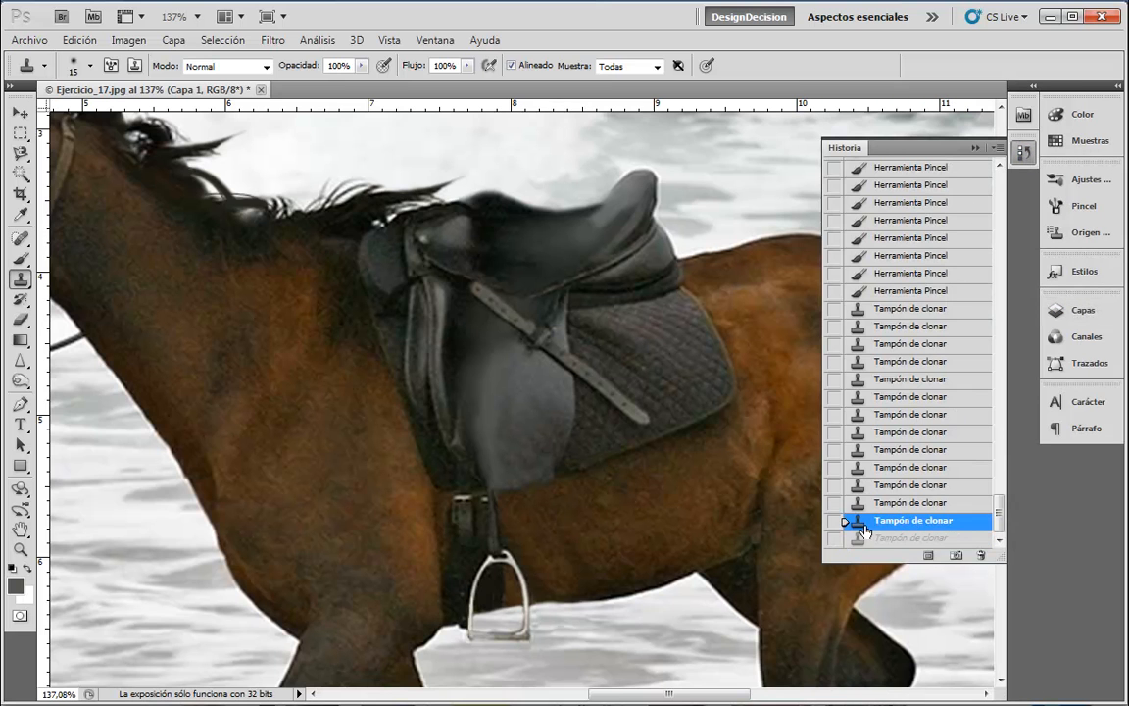
pyautogui.click(912, 537)
pyautogui.click(912, 520)
pyautogui.click(903, 539)
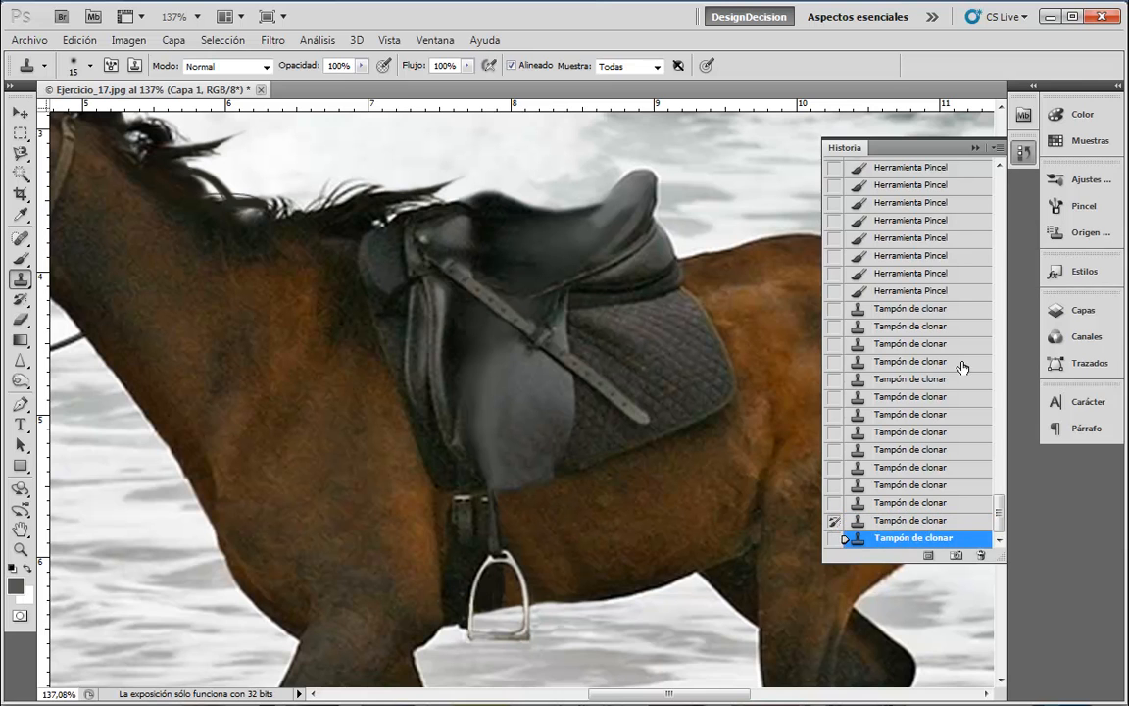
pyautogui.click(1025, 153)
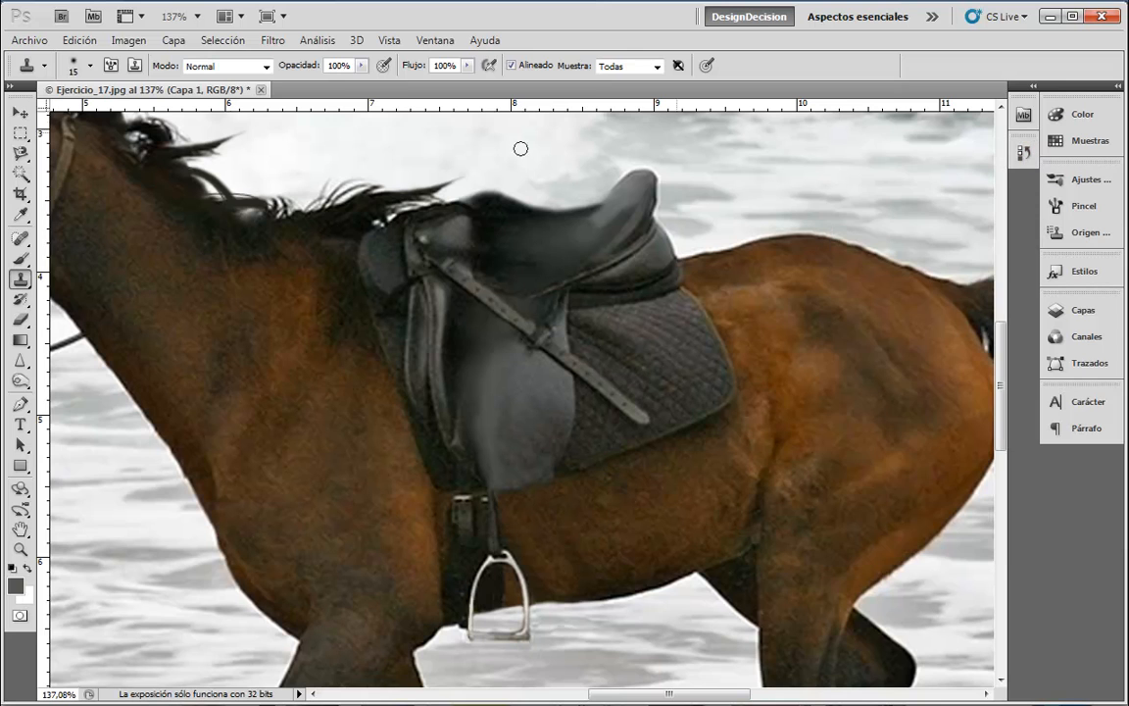
pyautogui.click(20, 299)
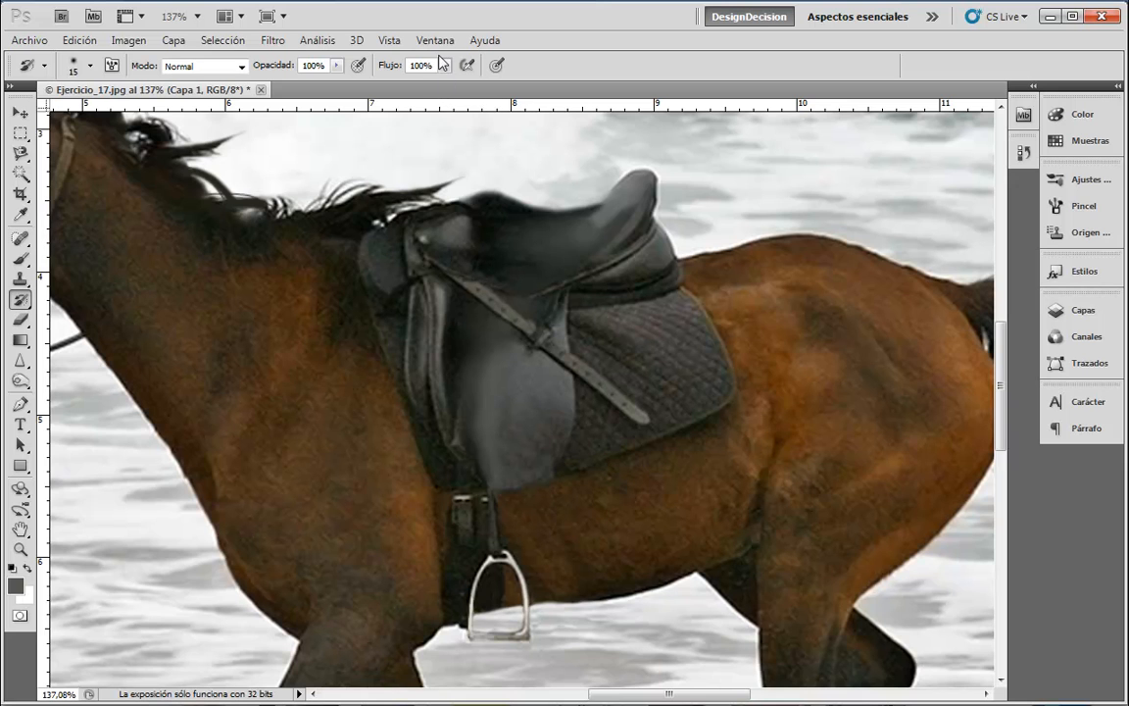
# - Set the brush to 35 and zoom out to 49% to see the whole beach photo
pyautogui.press(']')
pyautogui.press(']')
pyautogui.scroll(-2, 952, 454)
pyautogui.scroll(-3, 954, 454)
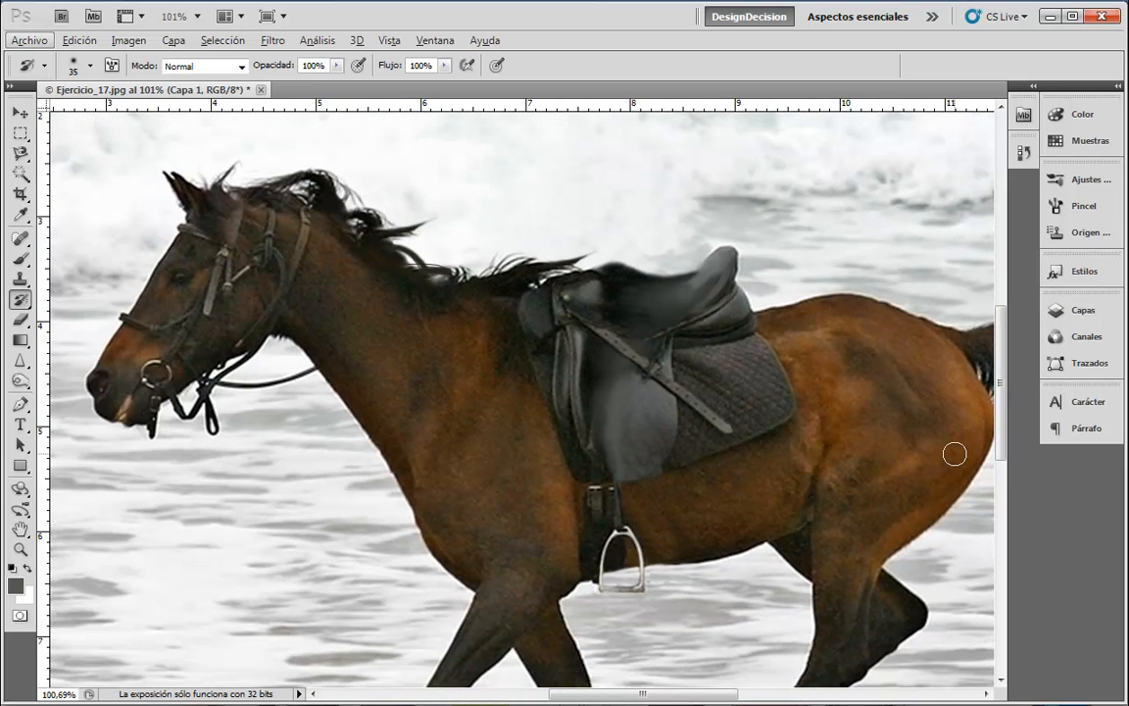
pyautogui.scroll(-3, 954, 454)
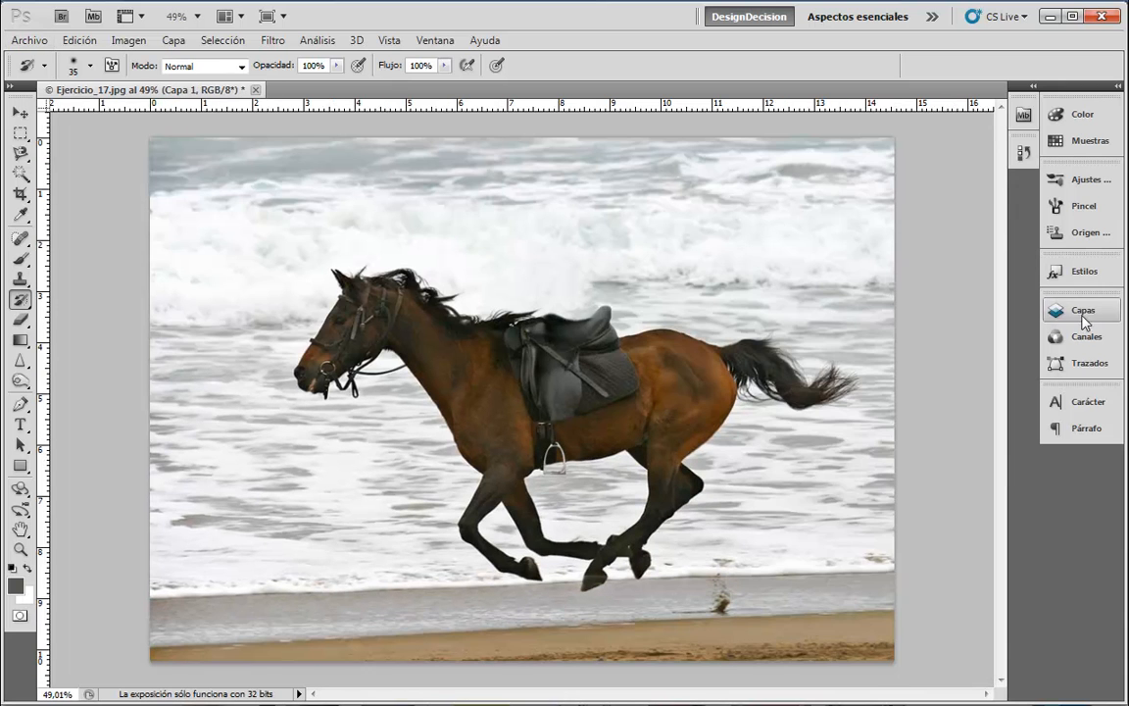
# - Toggle Capa 1's visibility repeatedly to compare before and after, leaving it shown
pyautogui.click(1082, 312)
pyautogui.click(820, 174)
pyautogui.click(819, 174)
pyautogui.click(821, 173)
pyautogui.click(821, 174)
pyautogui.click(824, 173)
pyautogui.click(821, 174)
pyautogui.click(821, 173)
pyautogui.click(821, 172)
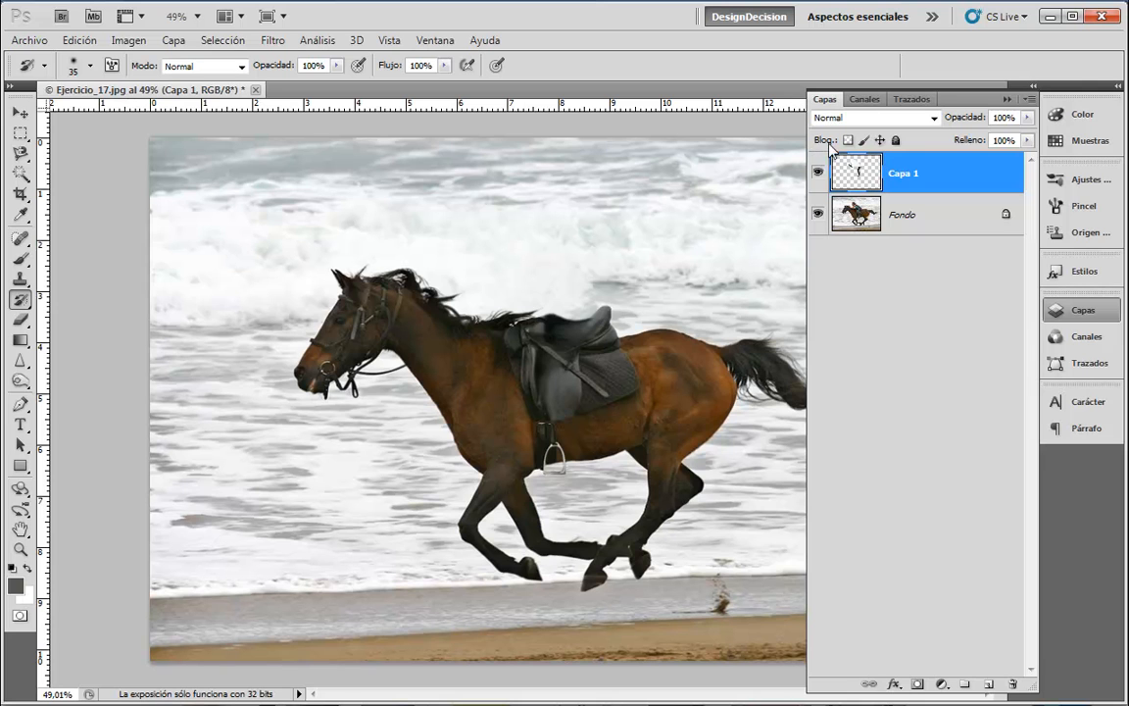
pyautogui.click(821, 174)
pyautogui.click(821, 173)
pyautogui.click(820, 173)
pyautogui.click(820, 173)
pyautogui.click(820, 172)
pyautogui.click(820, 172)
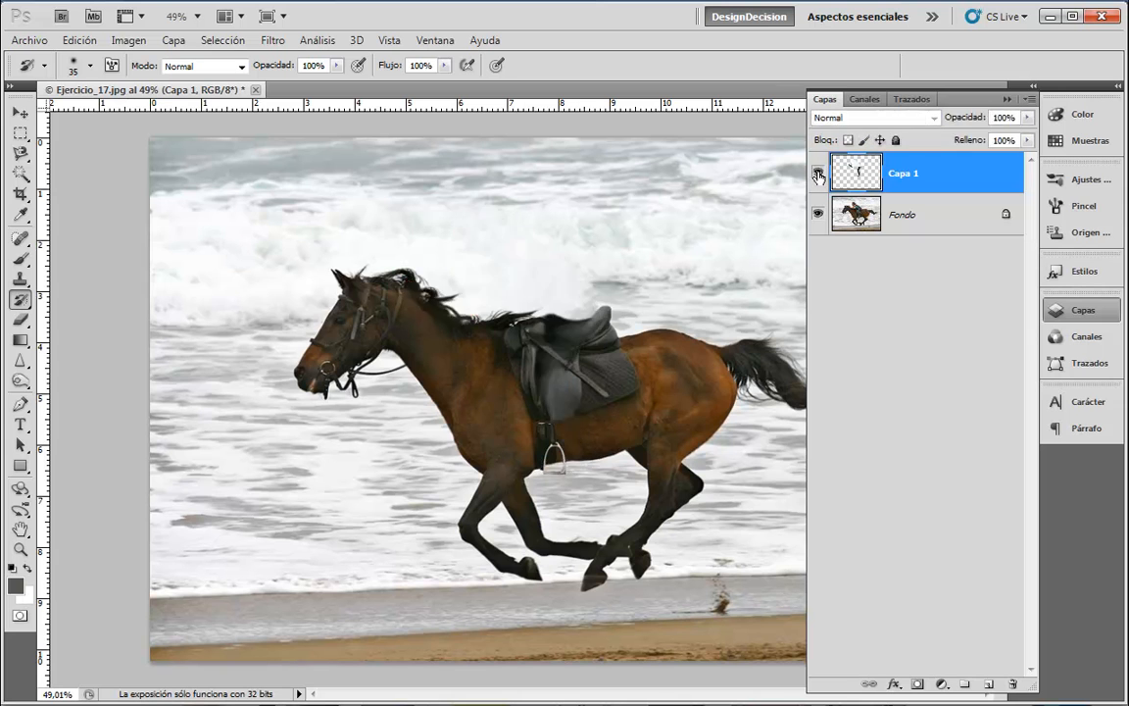
pyautogui.click(820, 175)
pyautogui.click(820, 175)
pyautogui.click(1087, 312)
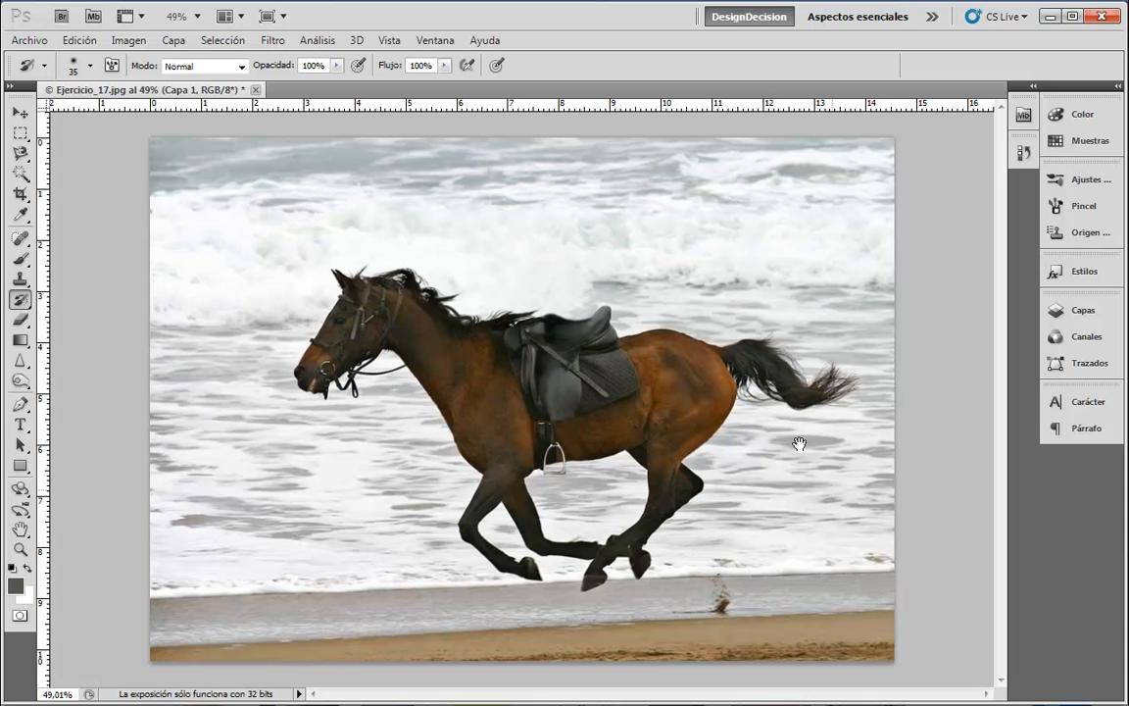